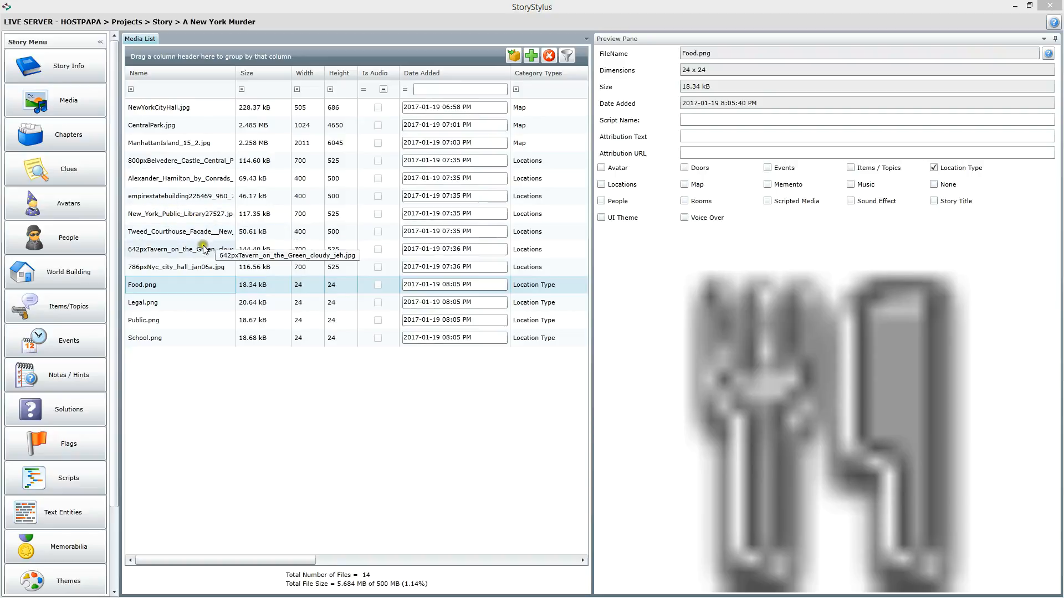
Preview the location photos in the media list, including City Hall, Tavern on the Green, Empire State Building and New York Public Library
{"action": "left_click", "coordinate": [215, 261]}
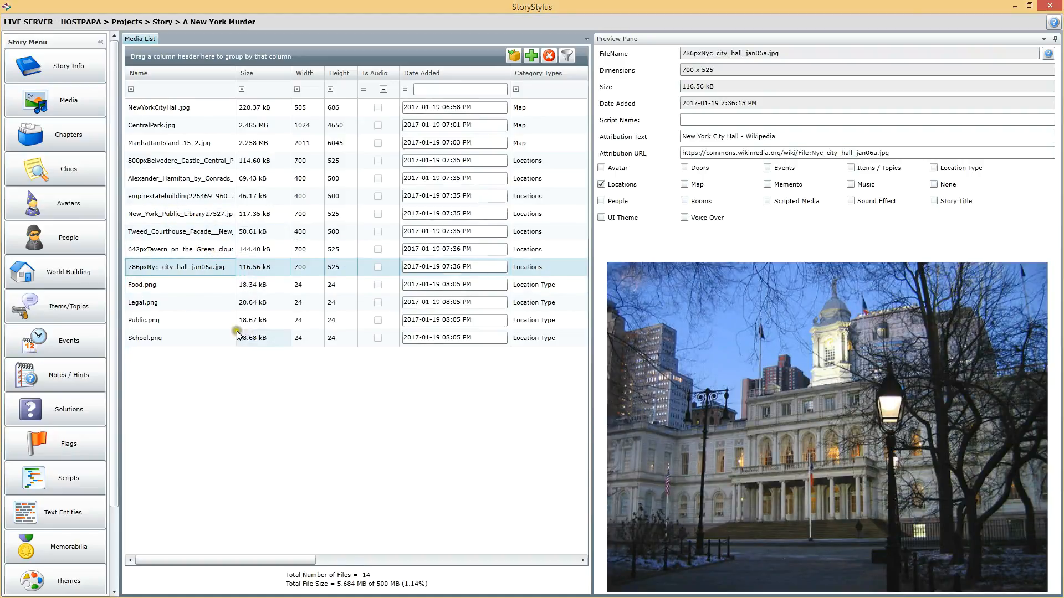
{"action": "left_click", "coordinate": [210, 249]}
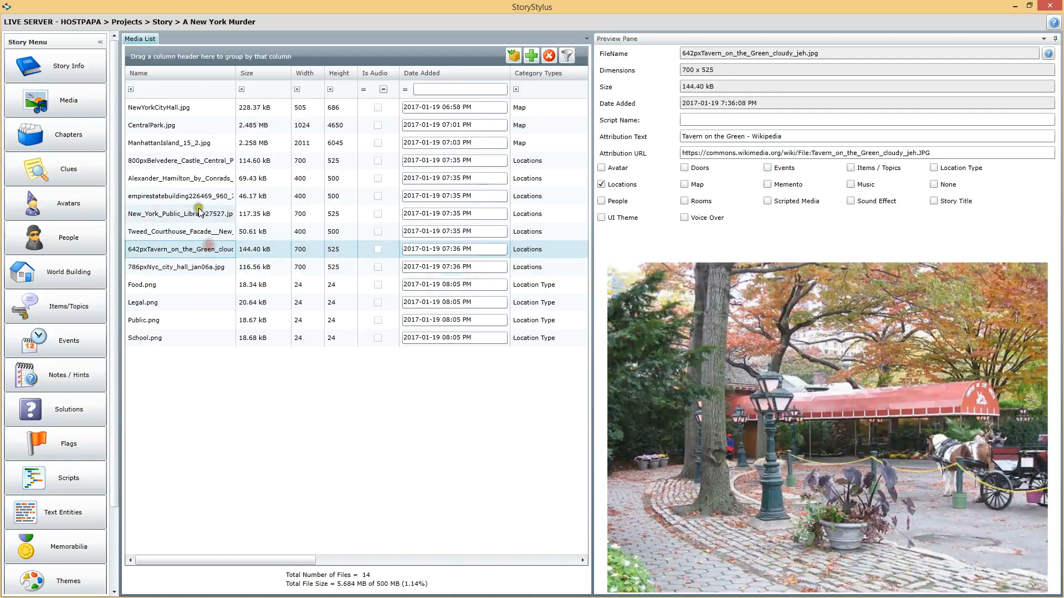
{"action": "left_click", "coordinate": [202, 182]}
{"action": "left_click", "coordinate": [219, 199]}
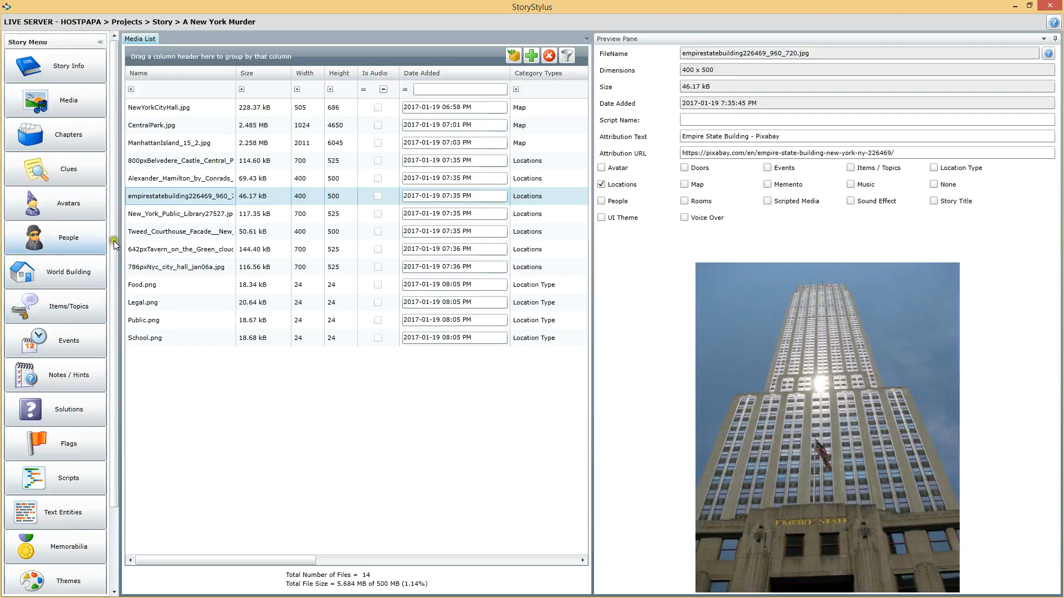
{"action": "left_click", "coordinate": [190, 214]}
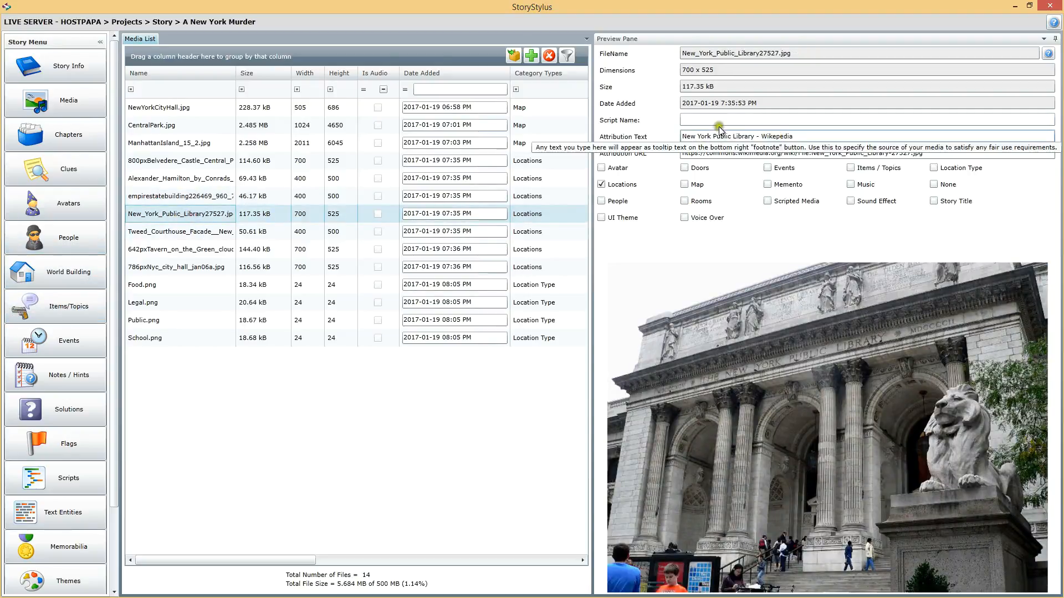
{"action": "left_click", "coordinate": [186, 197]}
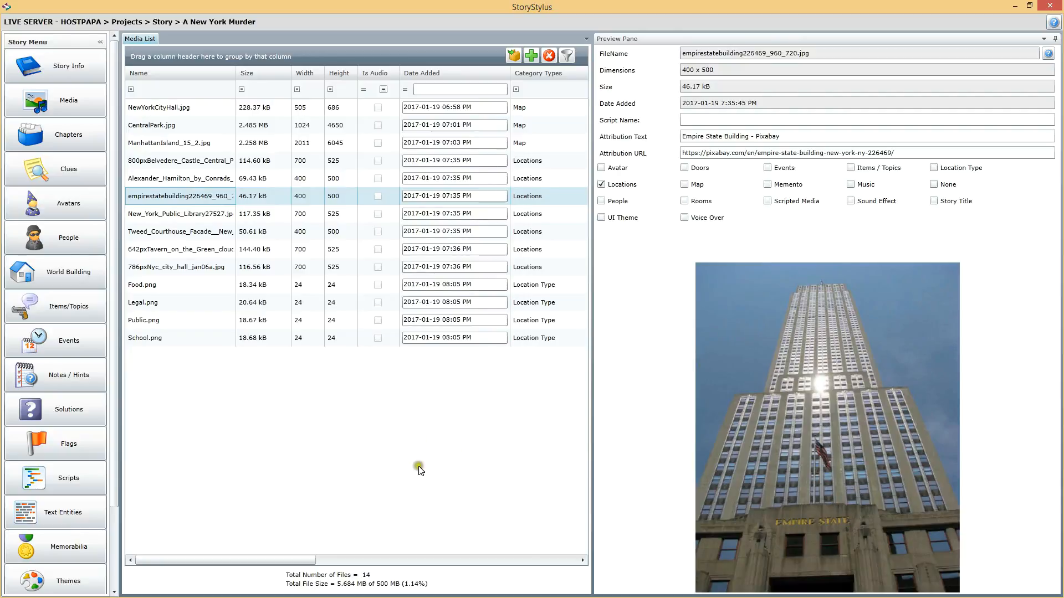
Examine the location type icons Food.png, Legal.png, Public.png and School.png in the media list
{"action": "left_click", "coordinate": [181, 288]}
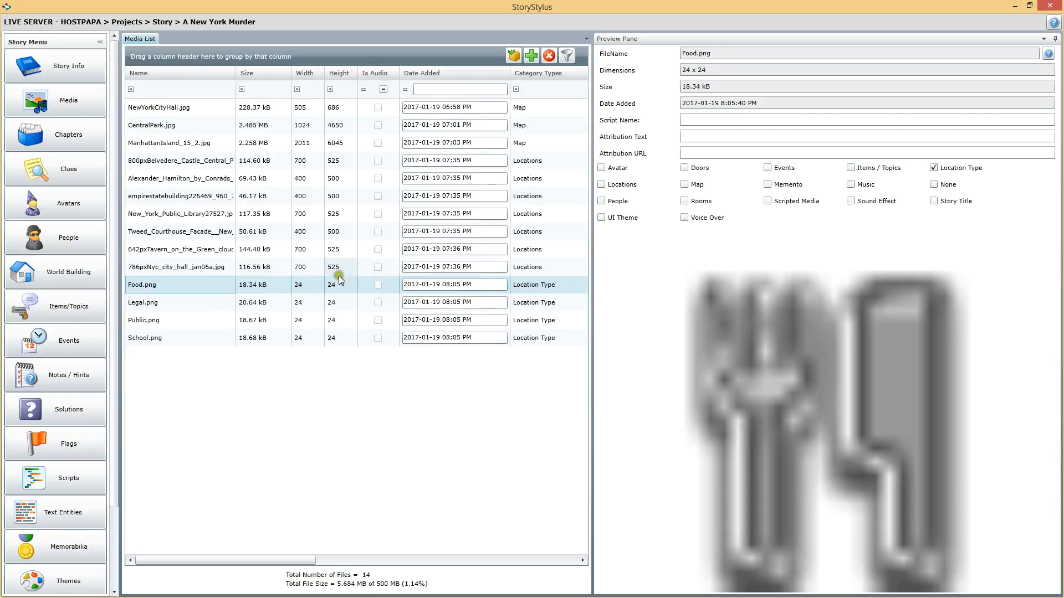
{"action": "left_click", "coordinate": [165, 305]}
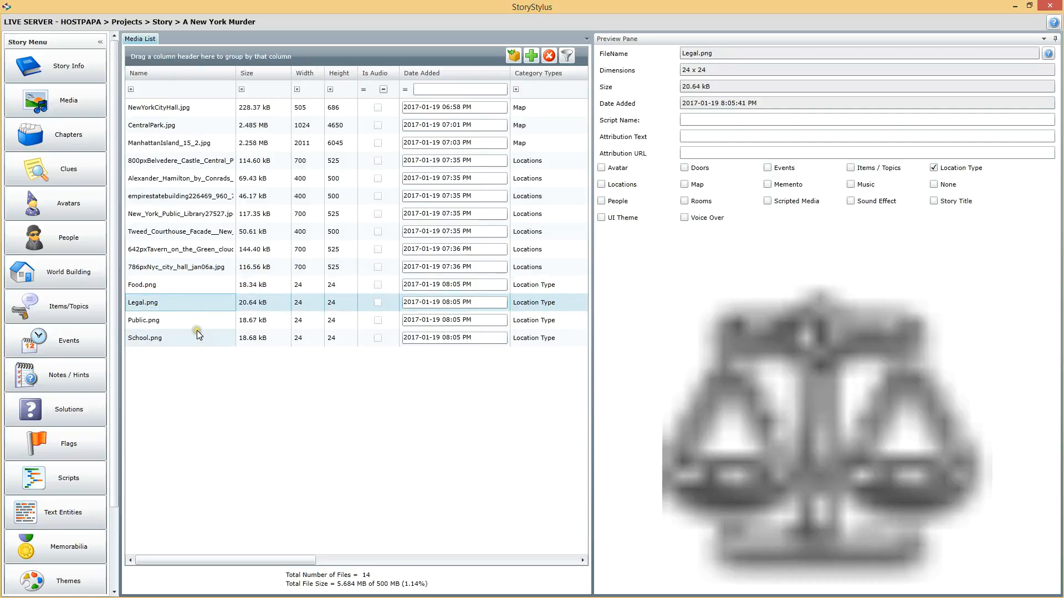
{"action": "left_click", "coordinate": [197, 327]}
{"action": "left_click", "coordinate": [201, 340]}
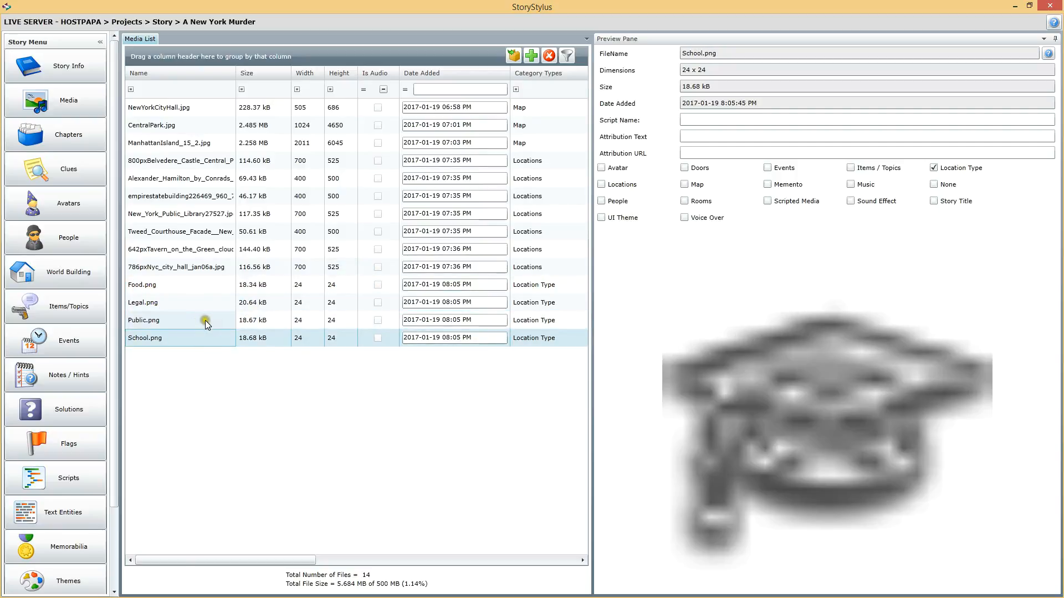
{"action": "left_click", "coordinate": [205, 320]}
{"action": "left_click", "coordinate": [188, 305]}
{"action": "left_click", "coordinate": [193, 287]}
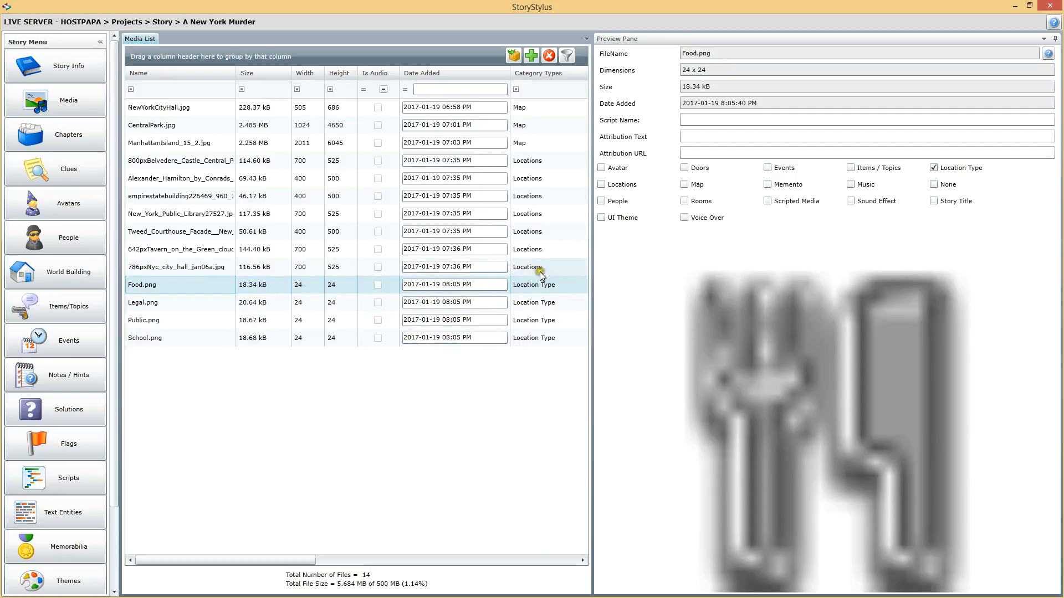
{"action": "left_click", "coordinate": [192, 300]}
{"action": "left_click", "coordinate": [195, 285]}
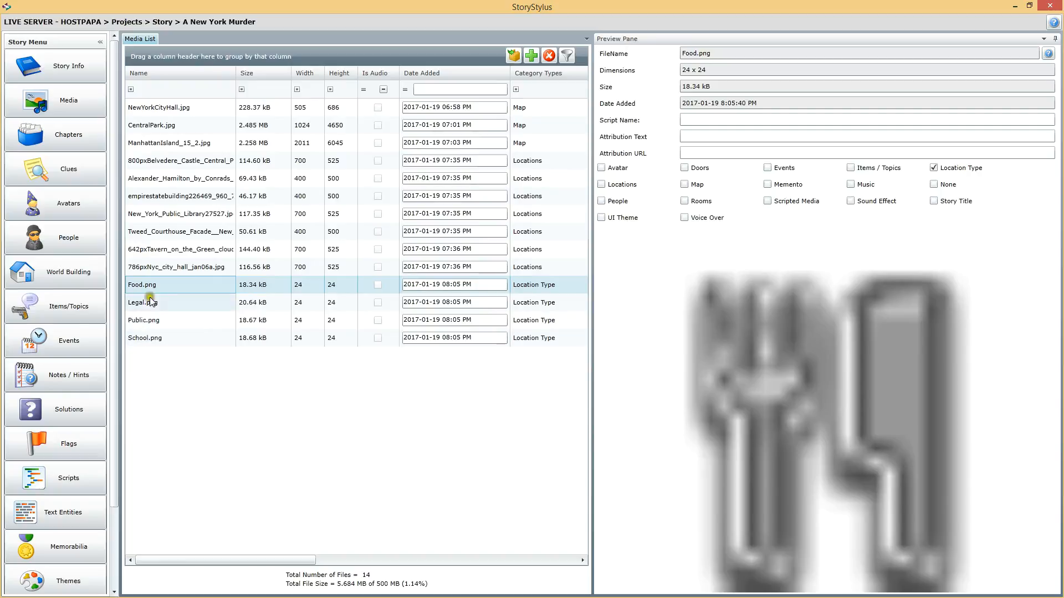
{"action": "left_click", "coordinate": [207, 313]}
{"action": "left_click", "coordinate": [205, 308]}
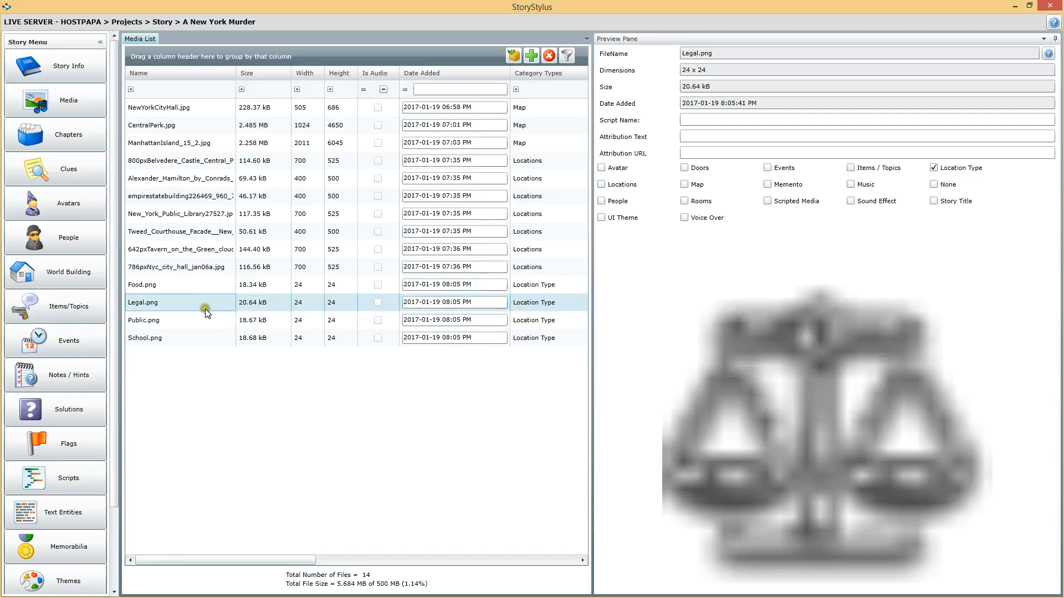
{"action": "left_click", "coordinate": [183, 289]}
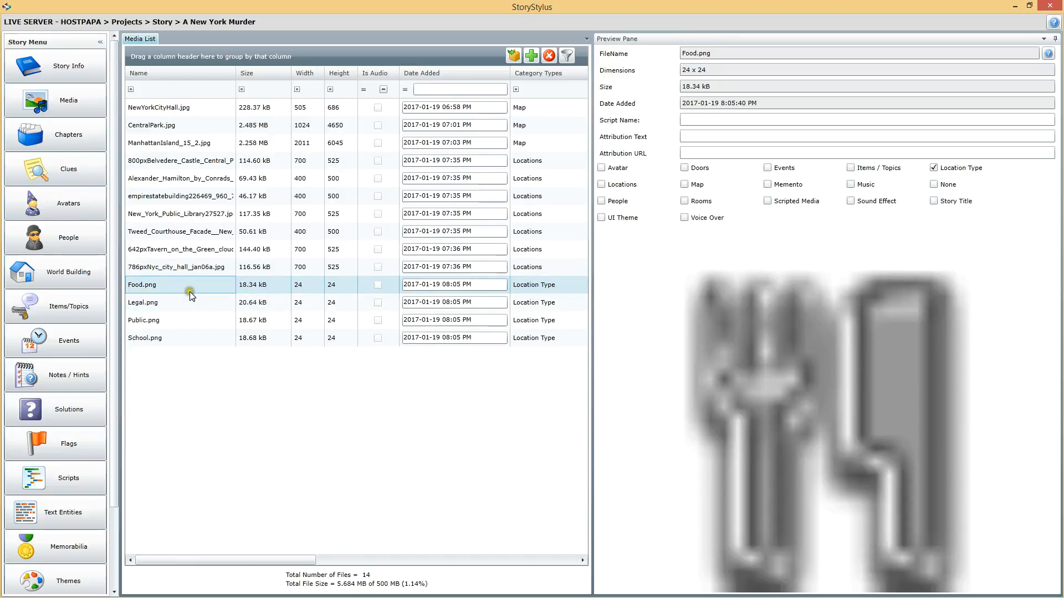
{"action": "left_click", "coordinate": [201, 302]}
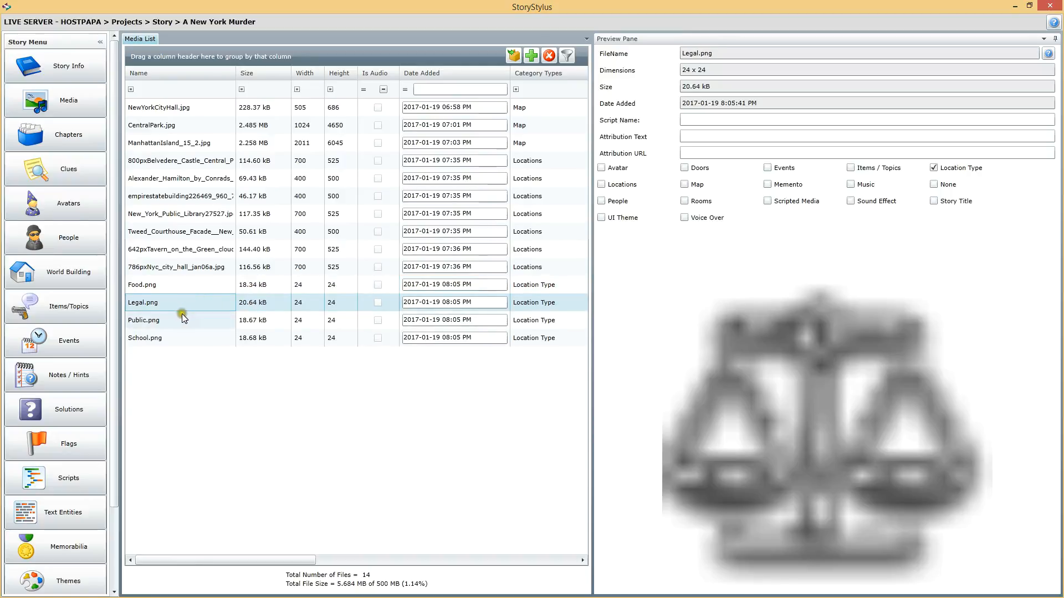
{"action": "left_click", "coordinate": [195, 318]}
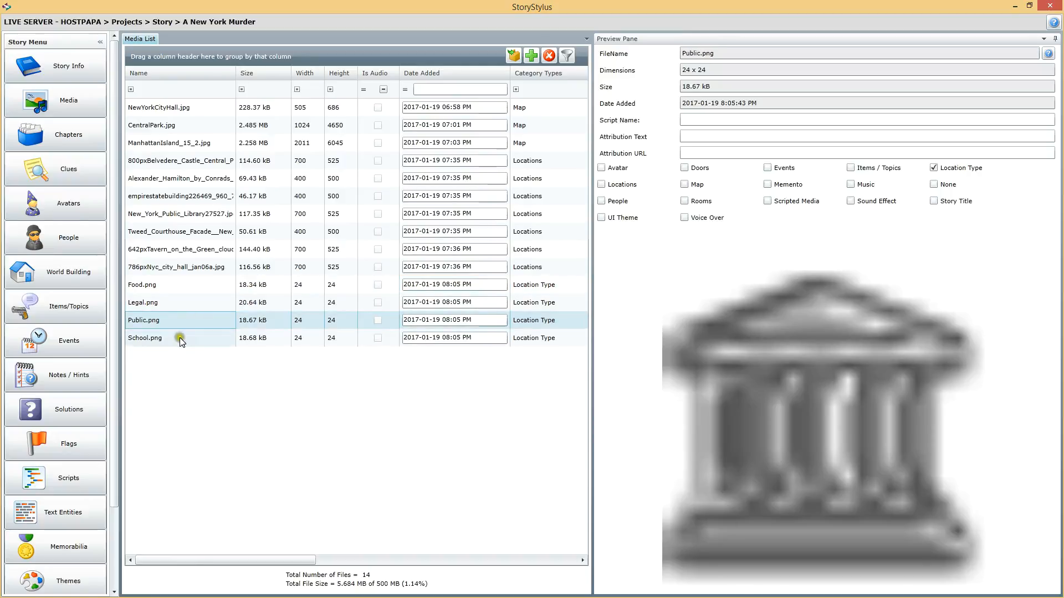
{"action": "left_click", "coordinate": [192, 342]}
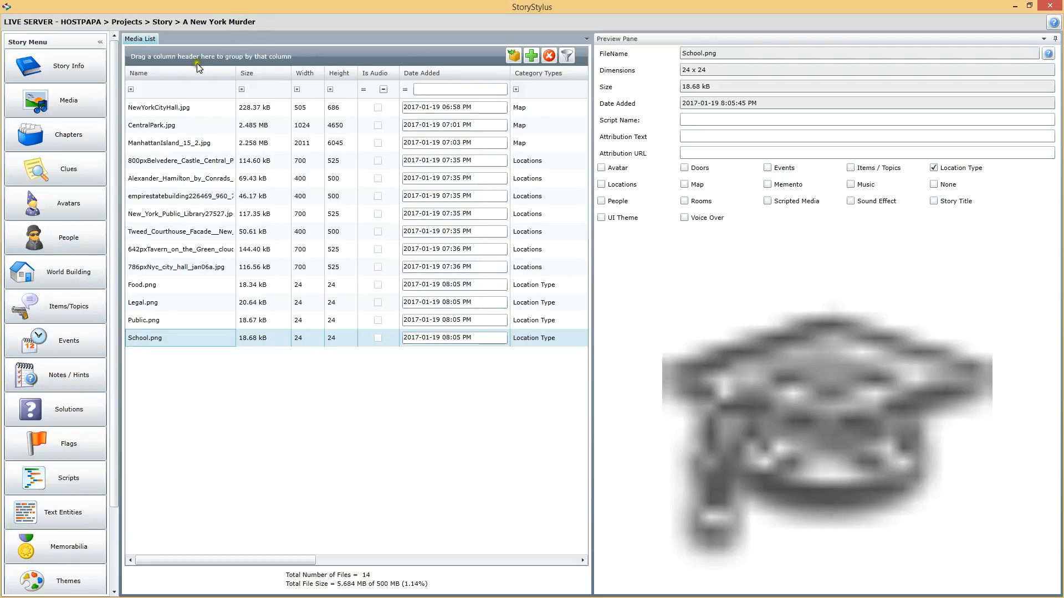
Open the location types list in World Building and widen its pane
{"action": "left_click", "coordinate": [74, 275]}
{"action": "left_click", "coordinate": [312, 433]}
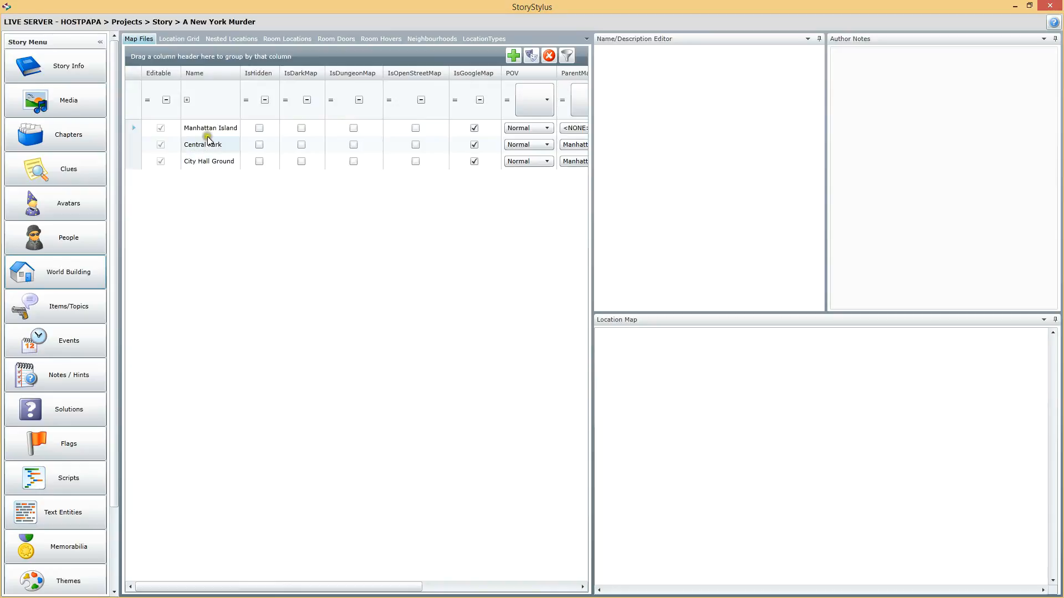
{"action": "left_click", "coordinate": [484, 37]}
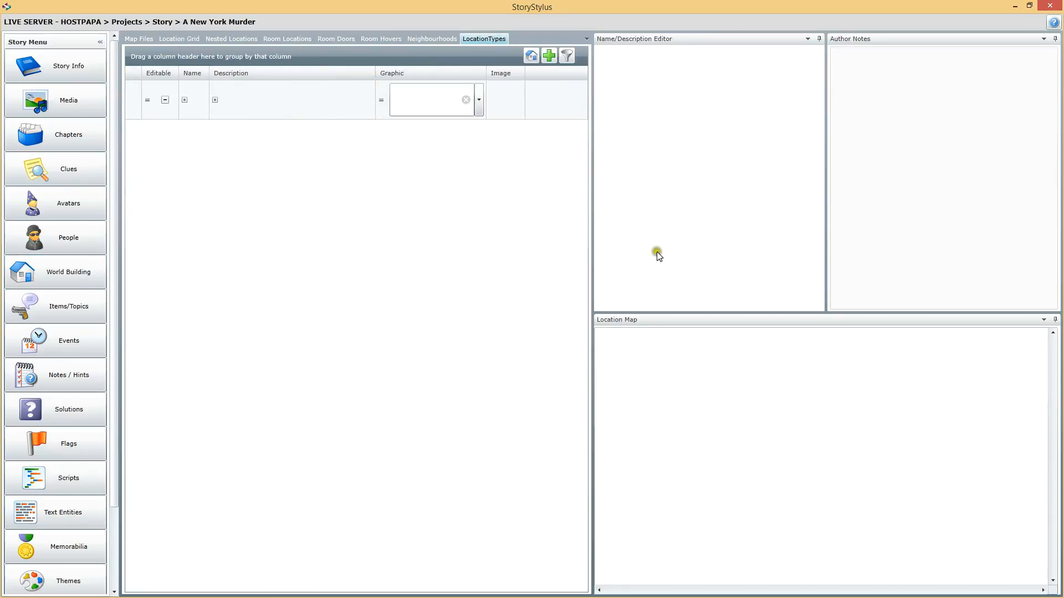
{"action": "left_click_drag", "start_coordinate": [594, 191], "coordinate": [627, 201]}
Add a new location type and name it School
{"action": "left_click", "coordinate": [583, 55]}
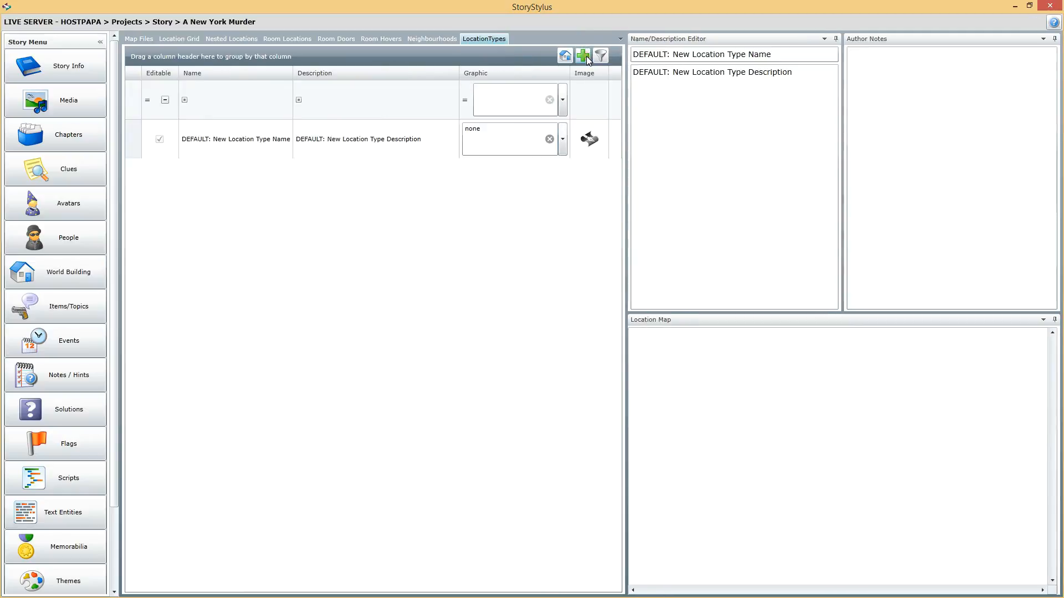
{"action": "left_click", "coordinate": [248, 142]}
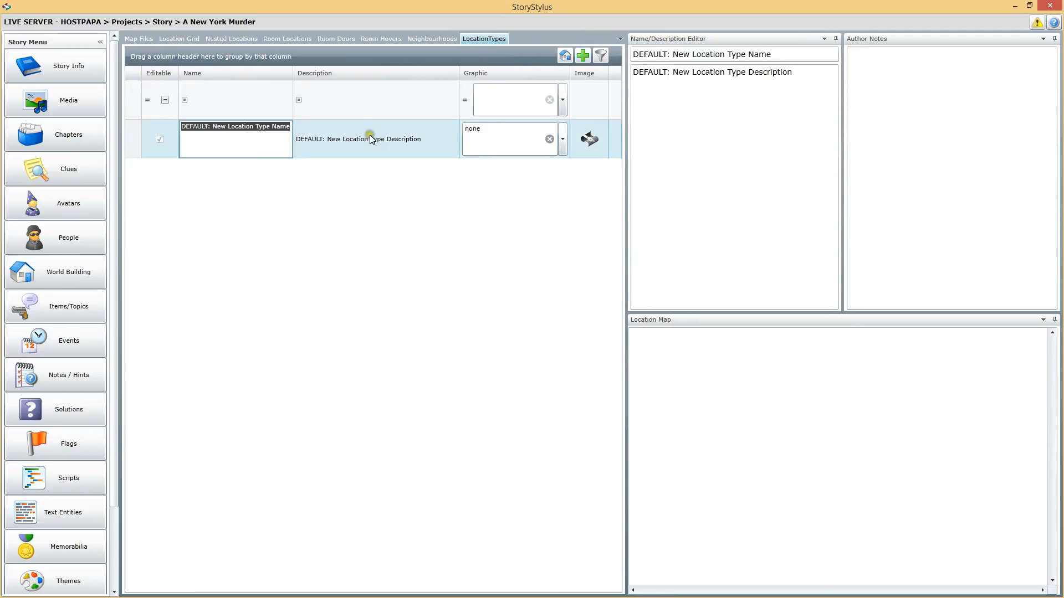
{"action": "type", "text": "Schoo"}
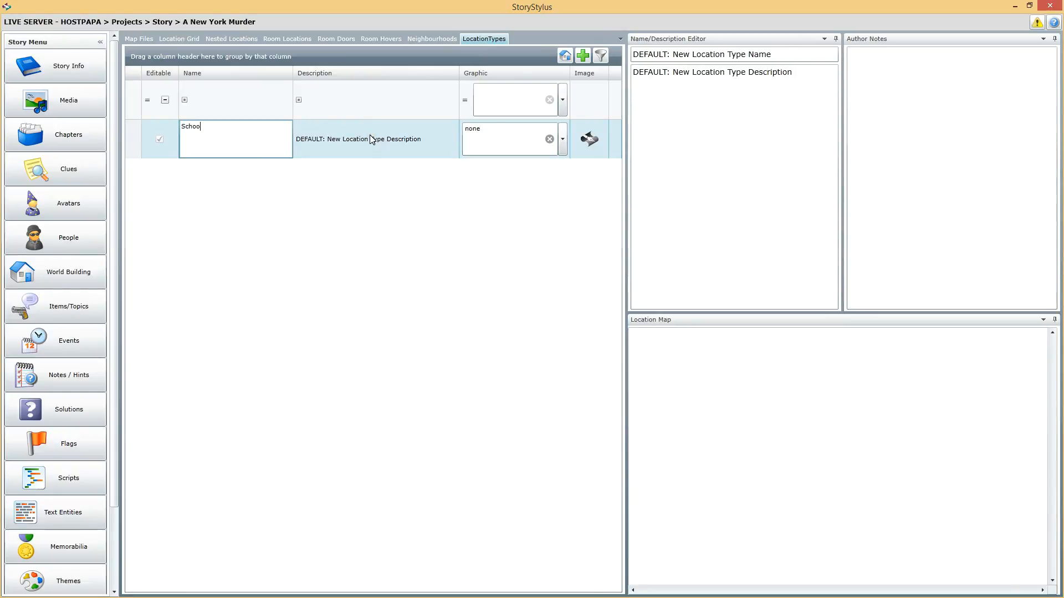
{"action": "type", "text": "l"}
{"action": "key", "text": "Return"}
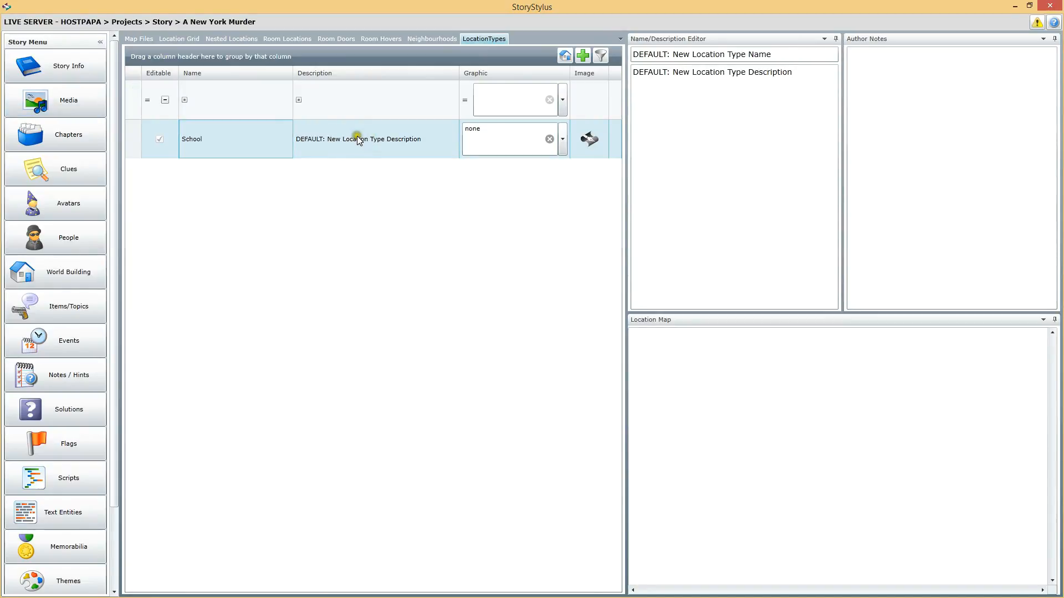
Clear the School location type's default description and assign it the School graphic
{"action": "left_click", "coordinate": [357, 137]}
{"action": "key", "text": "BackSpace"}
{"action": "left_click", "coordinate": [562, 139]}
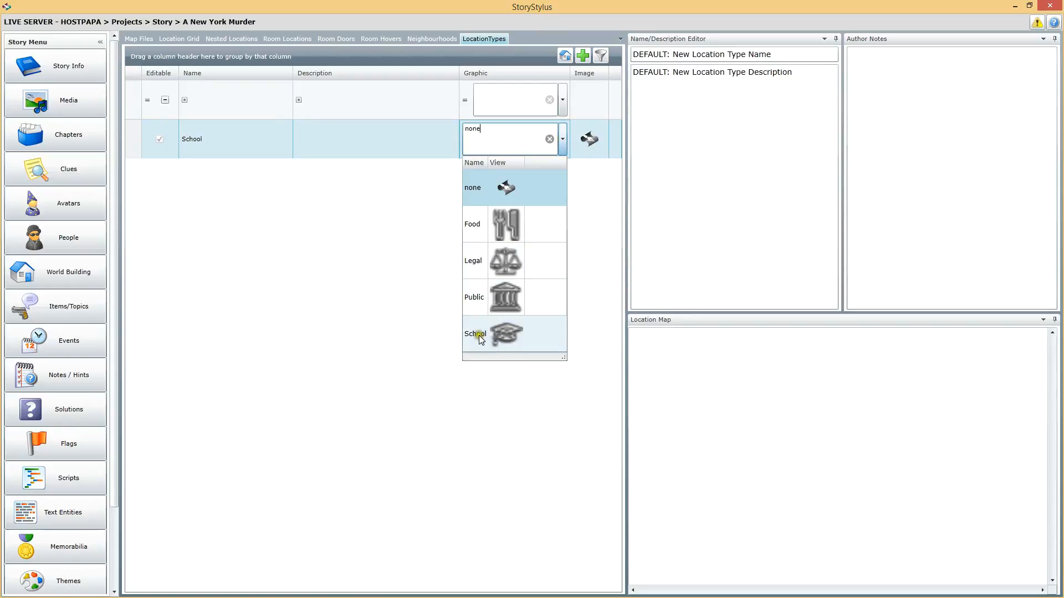
{"action": "left_click", "coordinate": [480, 337]}
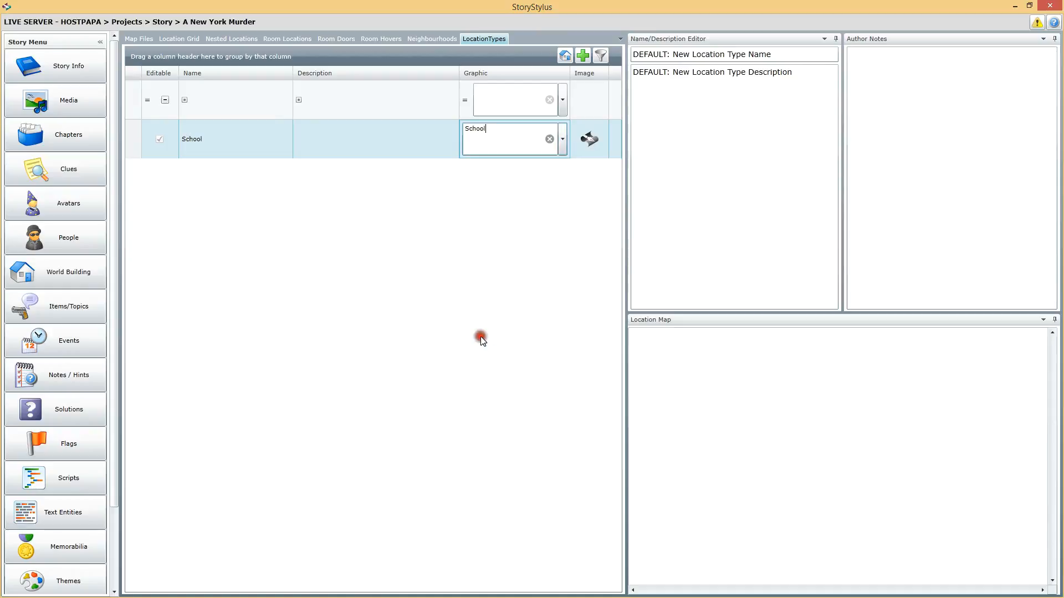
{"action": "left_click", "coordinate": [393, 145]}
{"action": "left_click", "coordinate": [352, 143]}
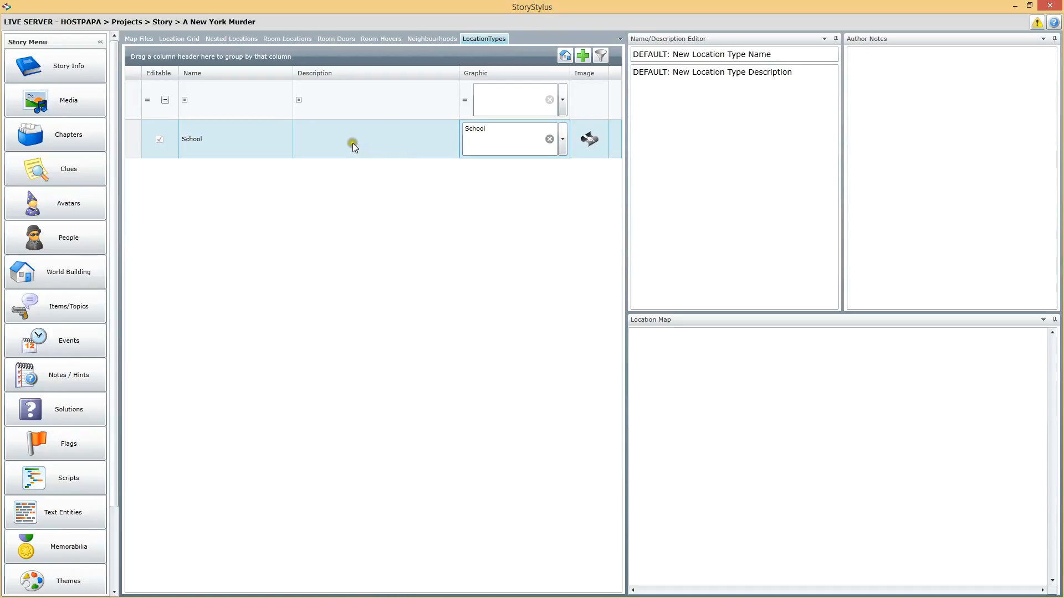
Add a second location type and name it Public
{"action": "left_click", "coordinate": [581, 55]}
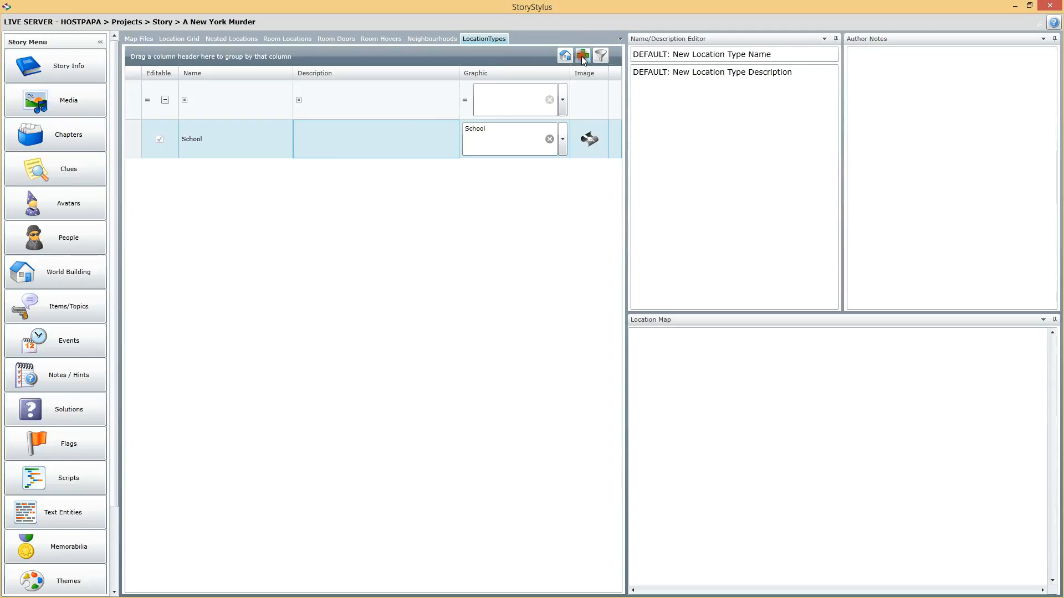
{"action": "left_click", "coordinate": [264, 182]}
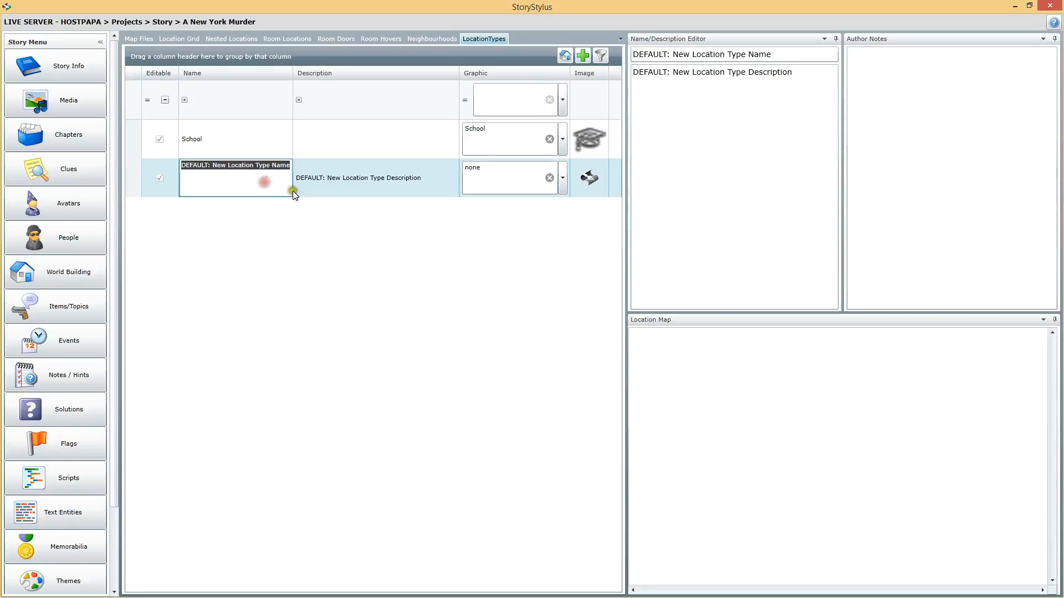
{"action": "type", "text": "P"}
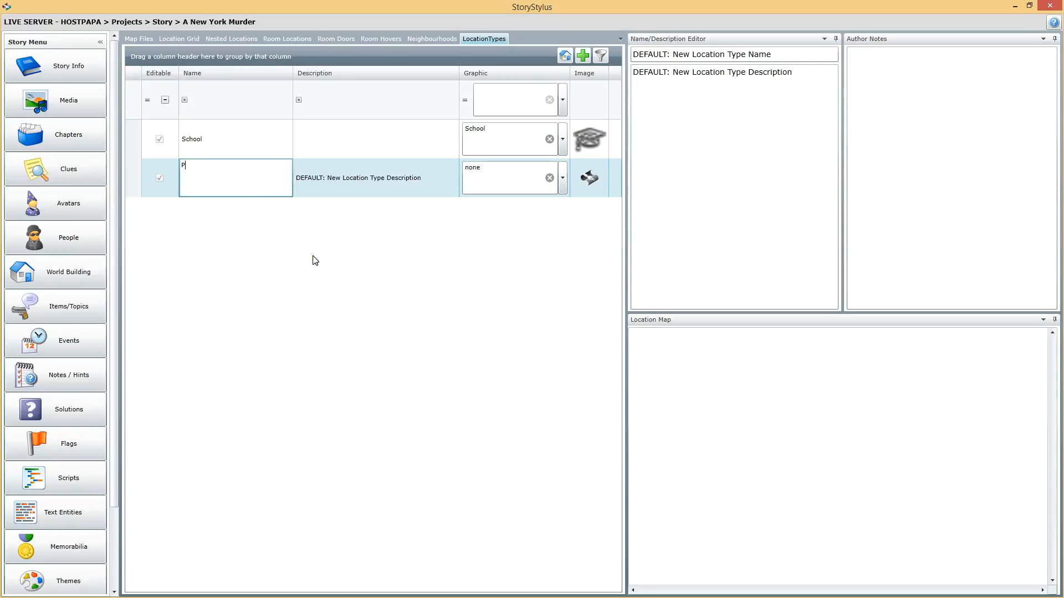
{"action": "type", "text": "ublic"}
{"action": "key", "text": "Return"}
Clear the Public location type's default description and assign it the Public graphic
{"action": "left_click", "coordinate": [368, 171]}
{"action": "key", "text": "BackSpace"}
{"action": "left_click", "coordinate": [560, 177]}
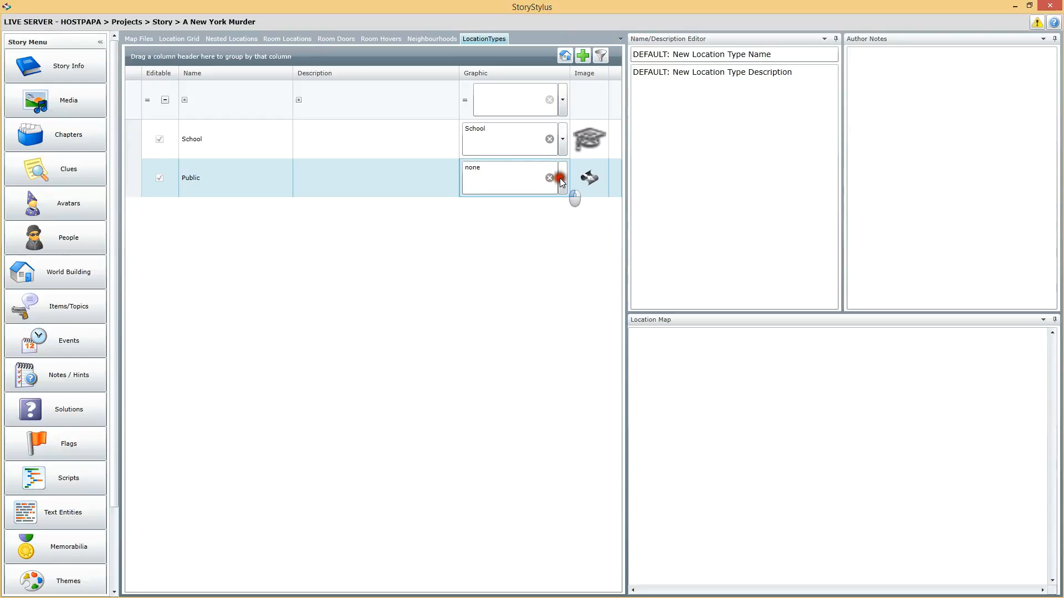
{"action": "left_click", "coordinate": [478, 337]}
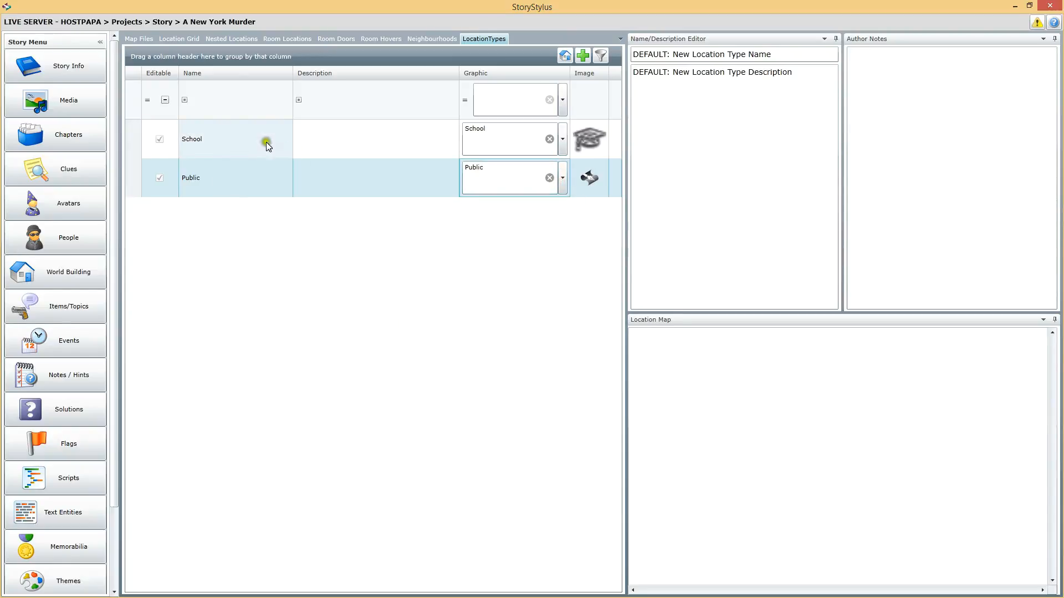
{"action": "left_click", "coordinate": [227, 140]}
{"action": "left_click", "coordinate": [255, 190]}
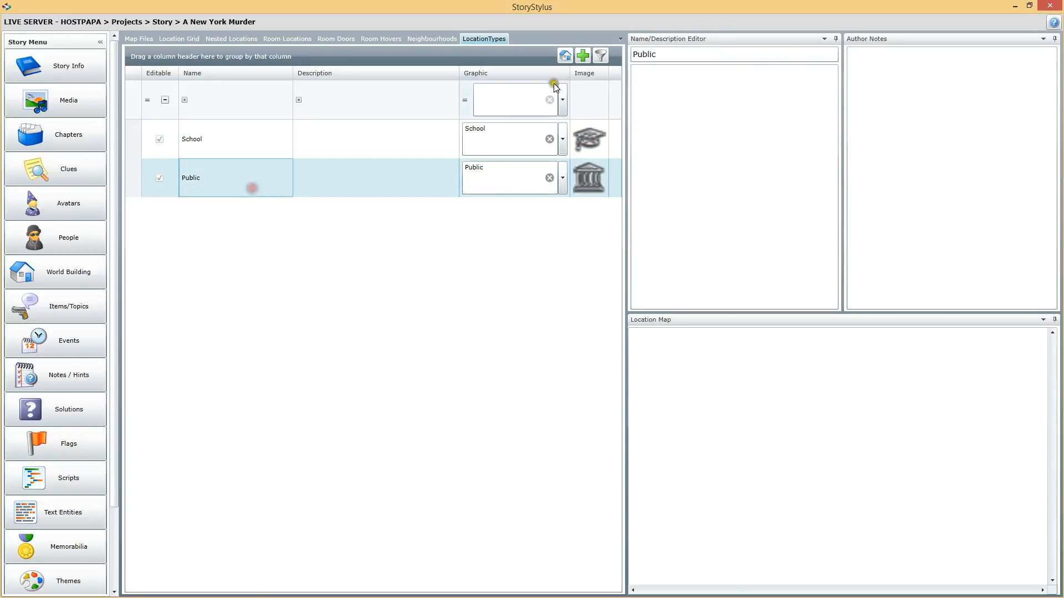
Add two more location types and name the first of them Food
{"action": "left_click", "coordinate": [585, 57]}
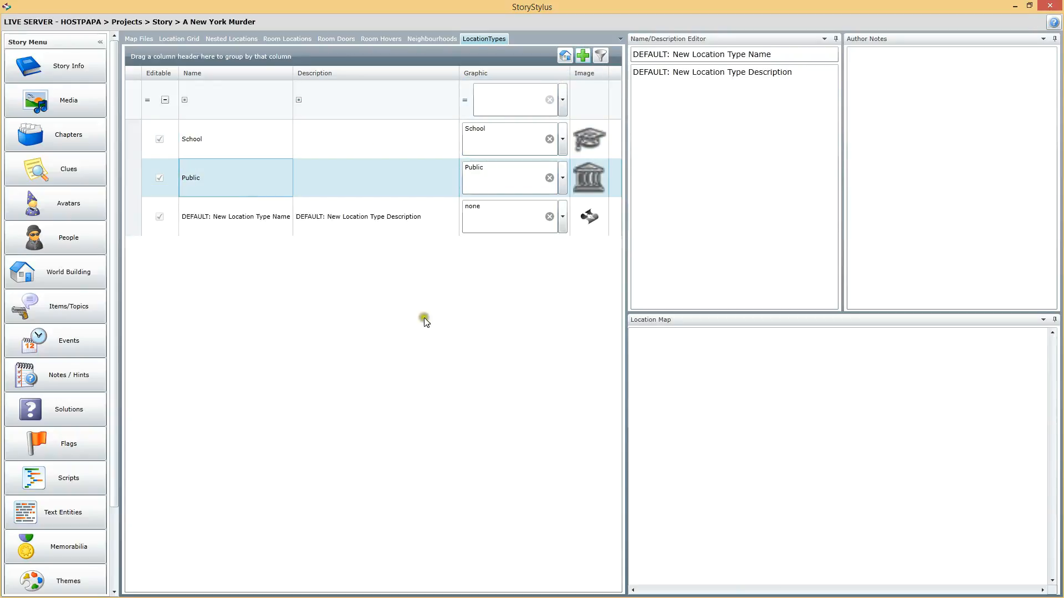
{"action": "left_click", "coordinate": [583, 56]}
{"action": "double_click", "coordinate": [257, 218]}
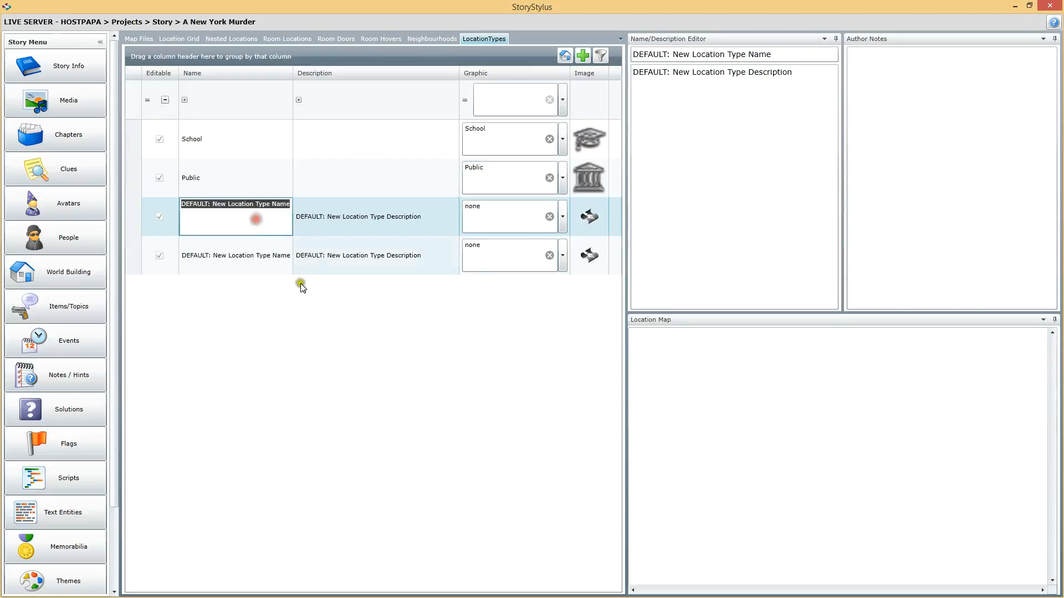
{"action": "type", "text": "Food"}
{"action": "key", "text": "Return"}
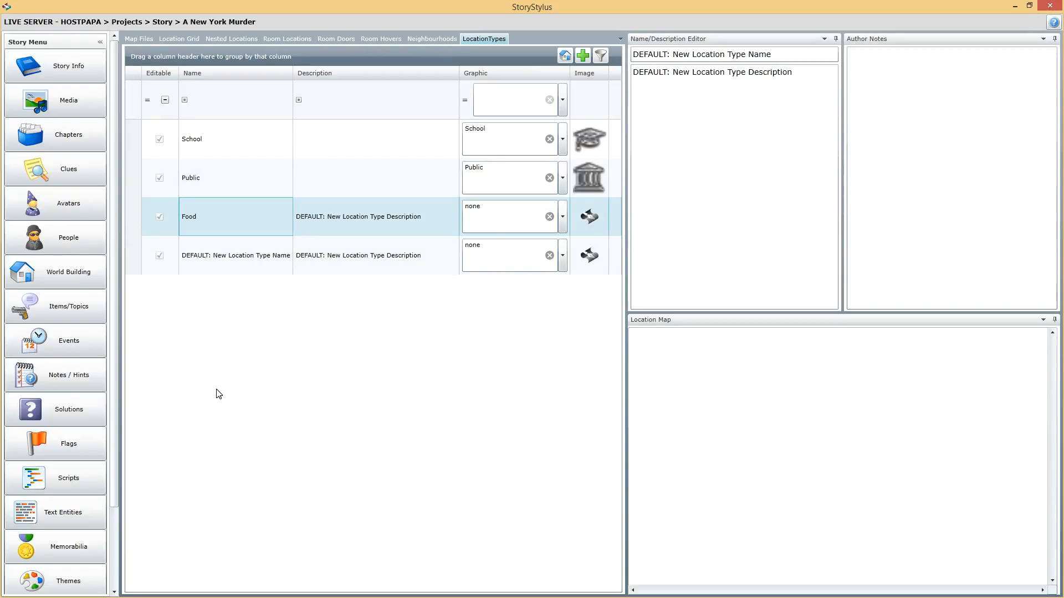
Clear the Food location type's default description and assign it the Food graphic
{"action": "double_click", "coordinate": [382, 217]}
{"action": "key", "text": "BackSpace"}
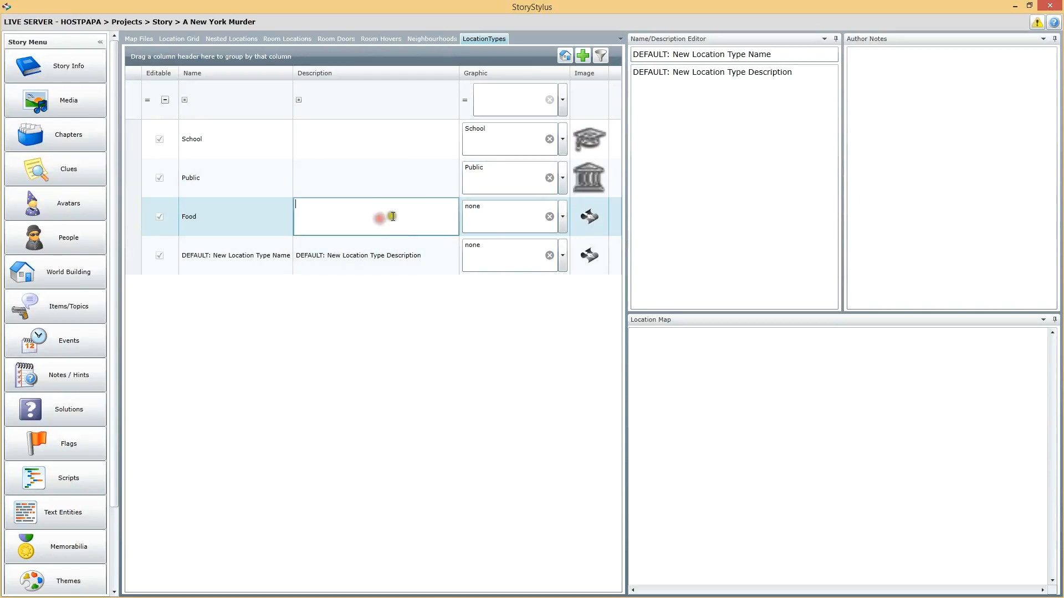
{"action": "left_click", "coordinate": [562, 215]}
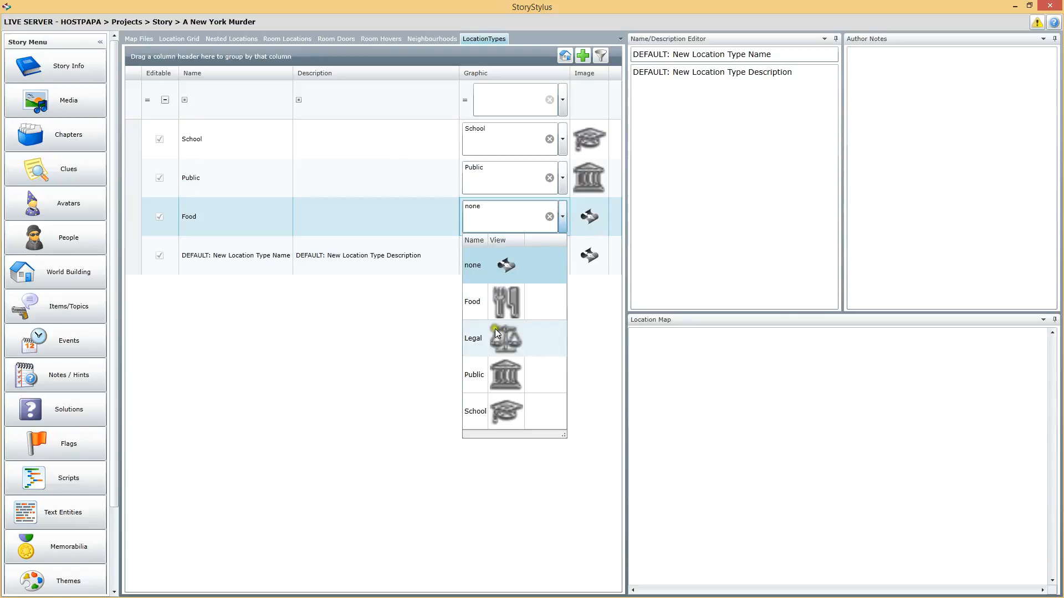
{"action": "left_click", "coordinate": [480, 317]}
Rename the remaining default location type as Legal
{"action": "left_click", "coordinate": [243, 265]}
{"action": "left_click", "coordinate": [231, 254]}
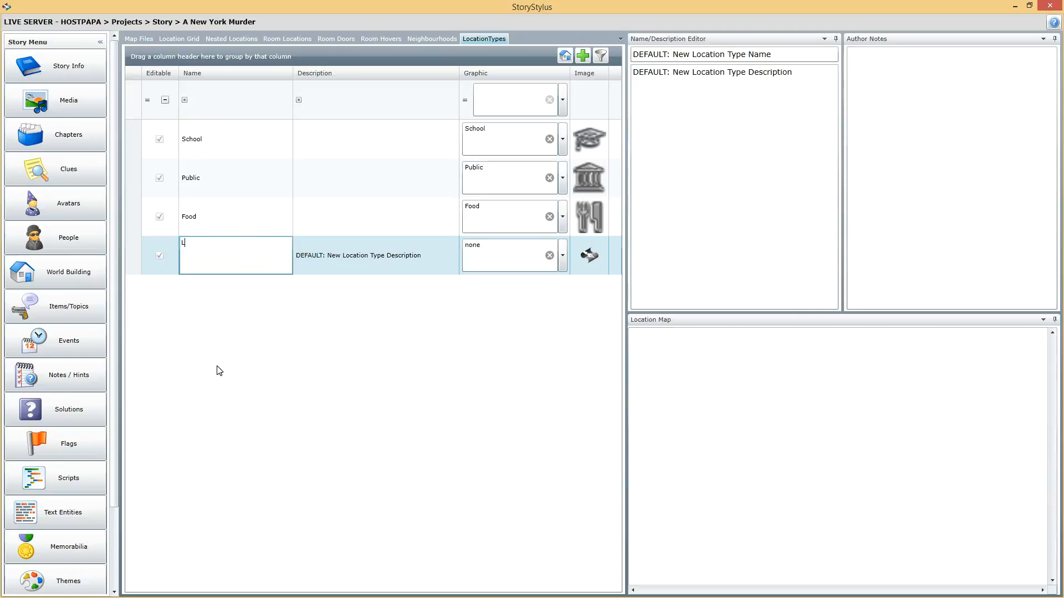
{"action": "key", "text": "Return"}
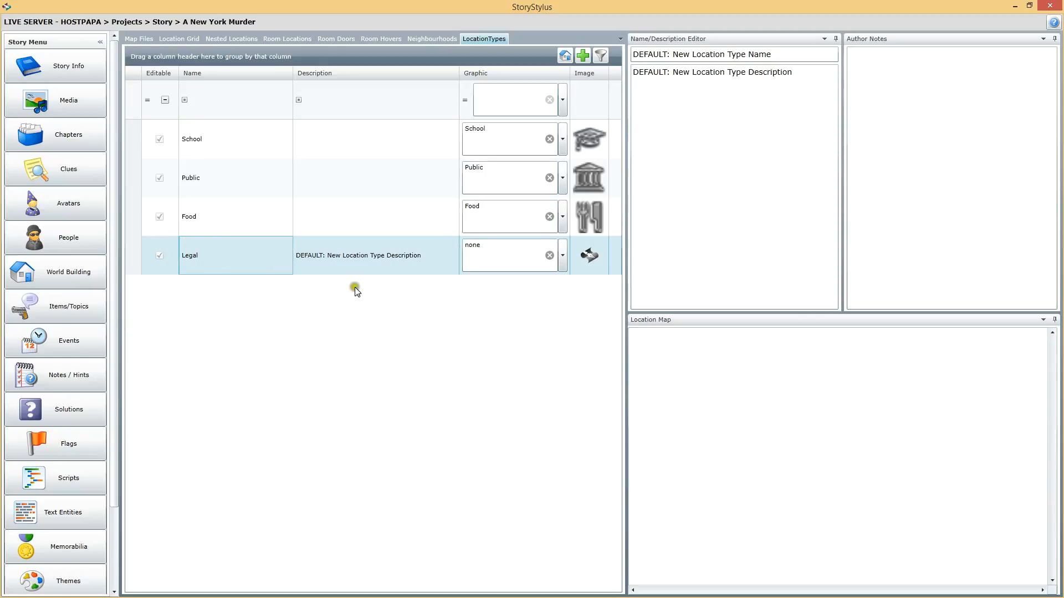
Clear the Legal location type's default description and assign it the Legal graphic
{"action": "left_click", "coordinate": [352, 269]}
{"action": "left_click", "coordinate": [561, 261]}
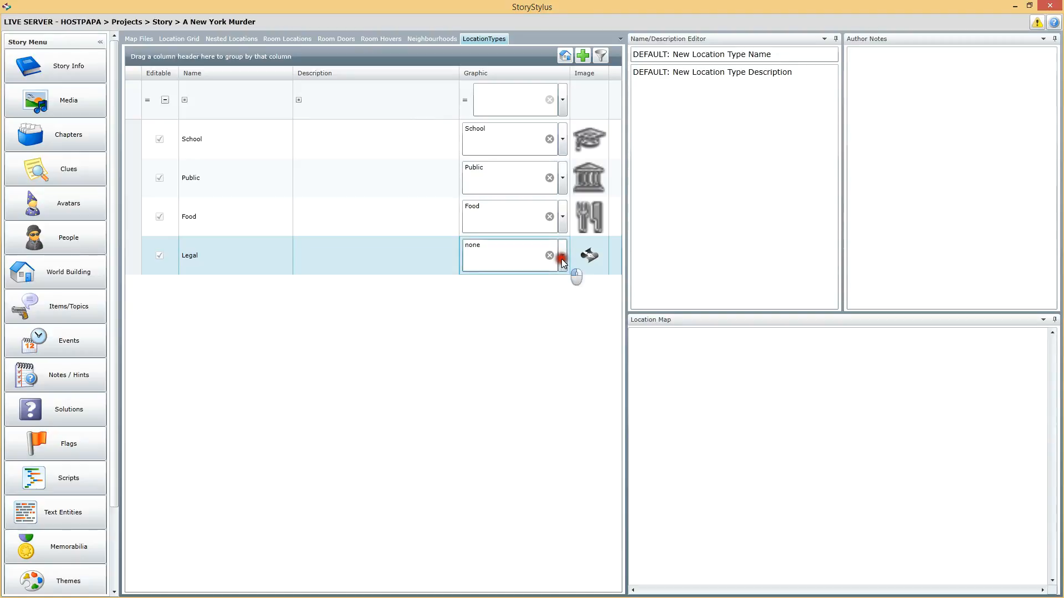
{"action": "left_click", "coordinate": [562, 257]}
{"action": "left_click", "coordinate": [479, 374]}
{"action": "left_click", "coordinate": [216, 213]}
Review the School, Public, Food and Legal location types one by one
{"action": "left_click", "coordinate": [247, 178]}
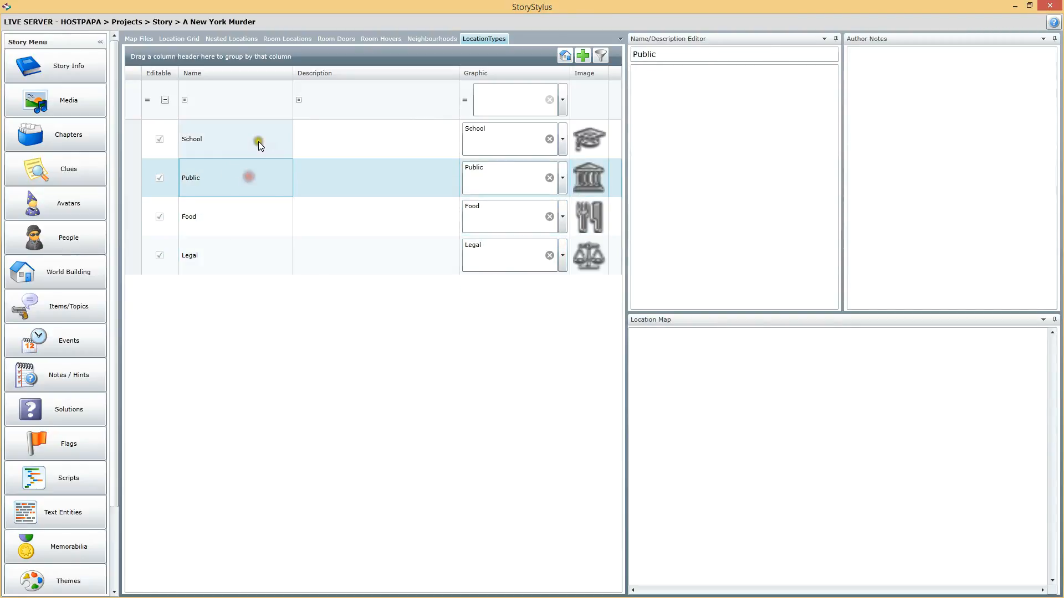
{"action": "left_click", "coordinate": [259, 141]}
{"action": "left_click", "coordinate": [261, 178]}
{"action": "left_click", "coordinate": [244, 231]}
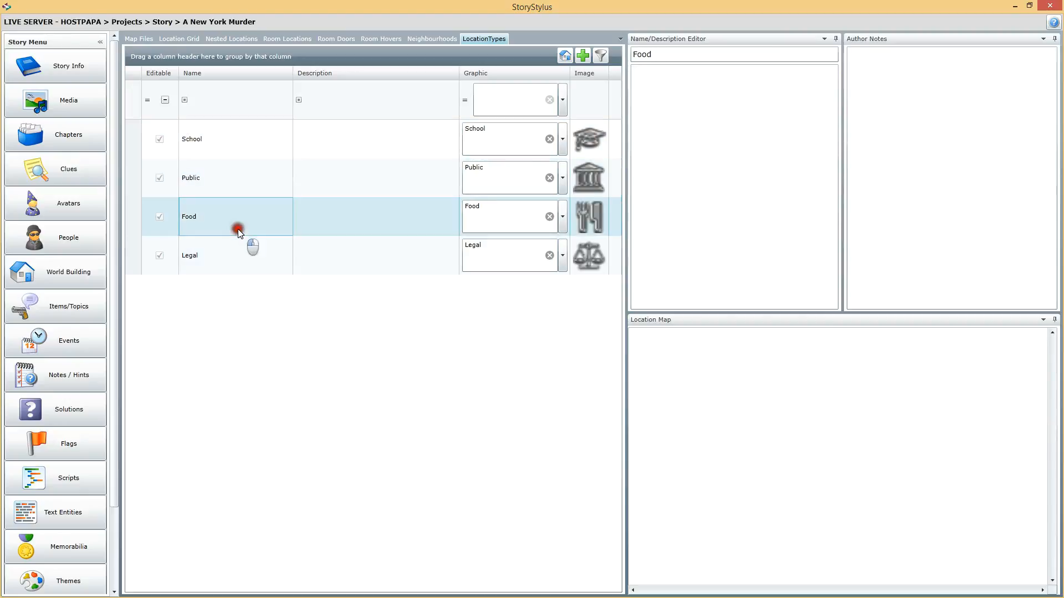
{"action": "left_click", "coordinate": [264, 257]}
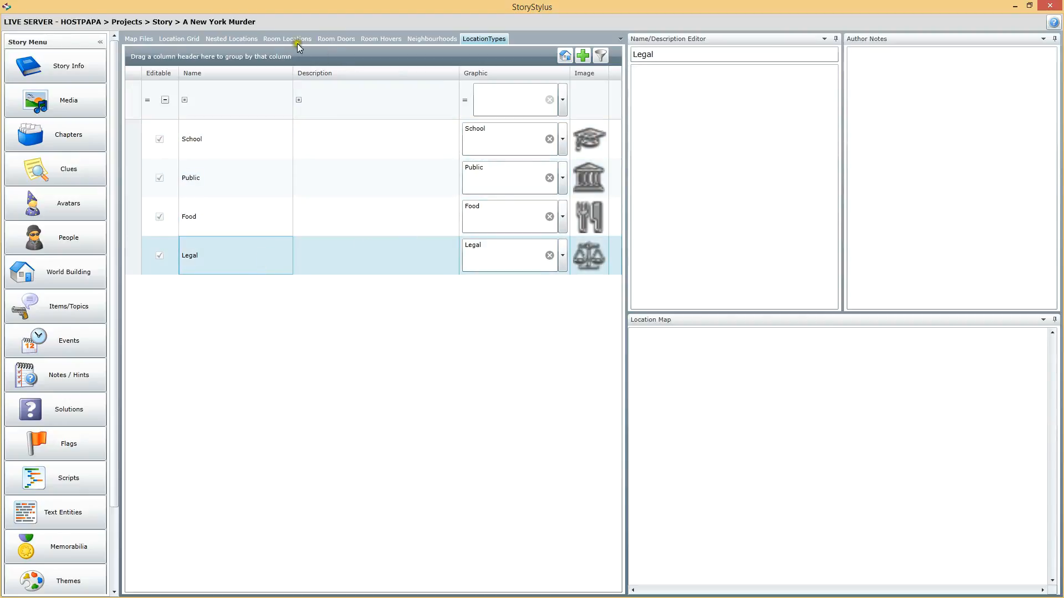
Show the story's location grid, select Tavern on the Green and widen the grid to reveal more columns
{"action": "left_click", "coordinate": [174, 38]}
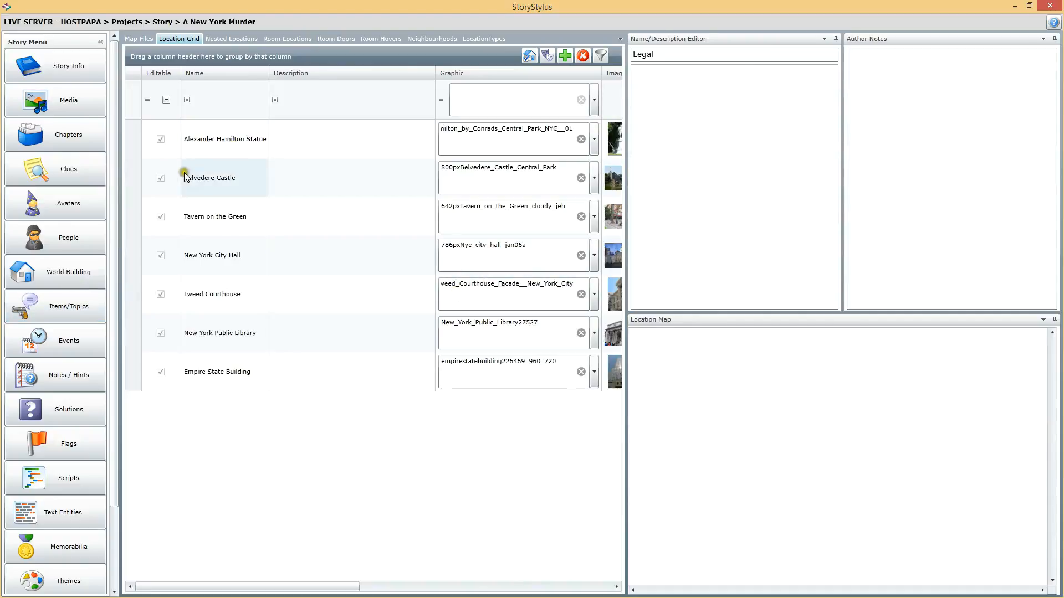
{"action": "left_click", "coordinate": [204, 222]}
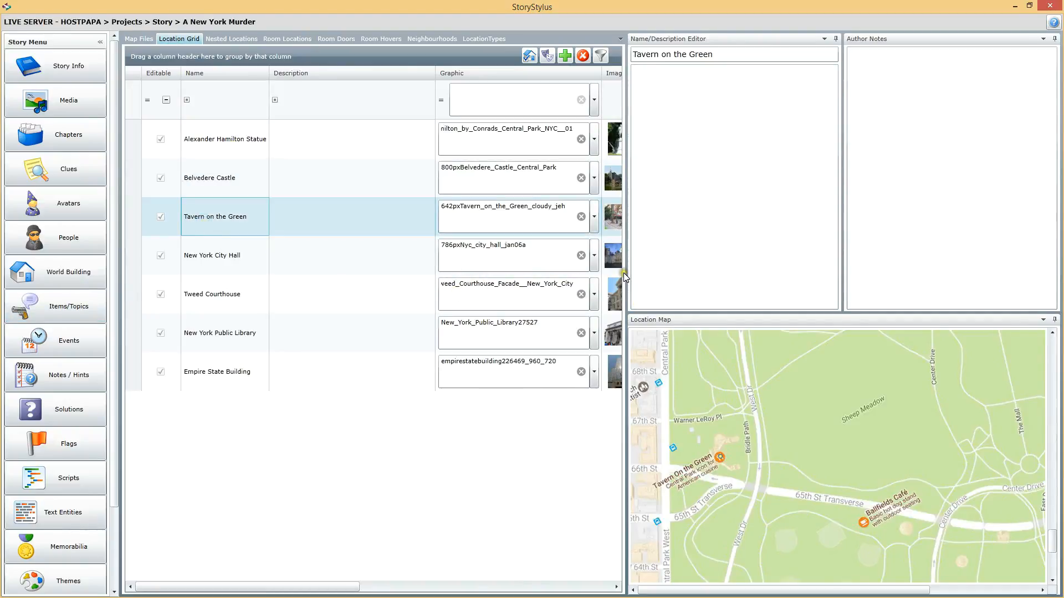
{"action": "left_click_drag", "start_coordinate": [626, 273], "coordinate": [738, 282]}
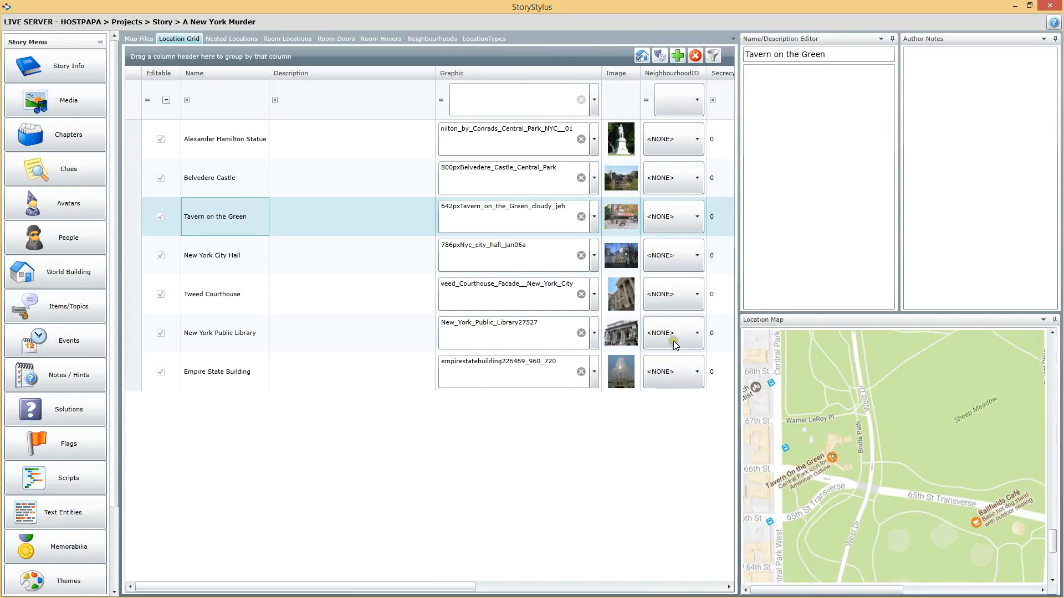
Start a new location and add a location type to it, set to Public
{"action": "left_click", "coordinate": [676, 59]}
{"action": "left_click", "coordinate": [353, 251]}
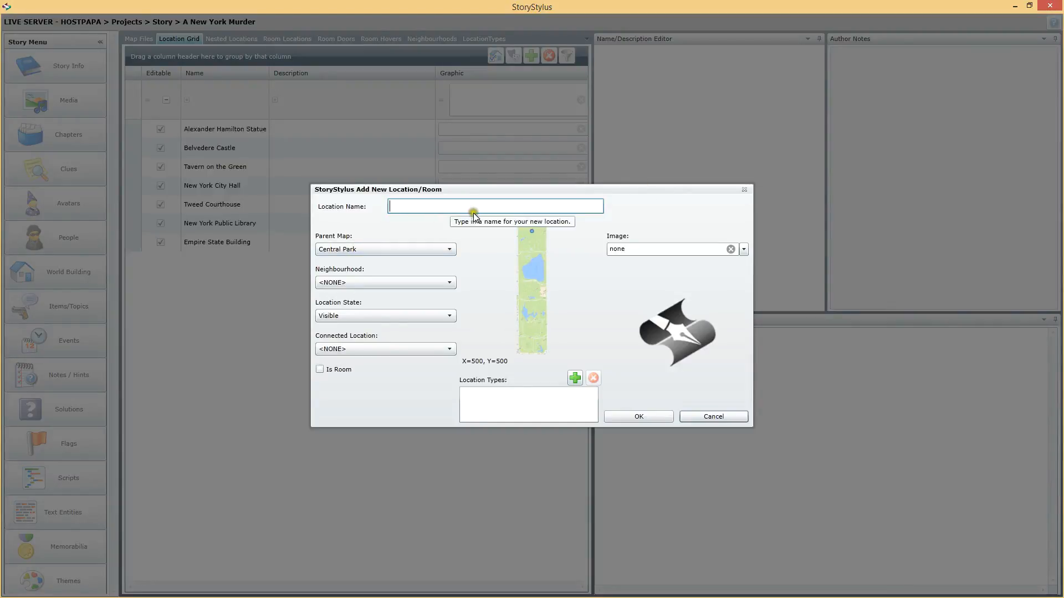
{"action": "left_click", "coordinate": [574, 379]}
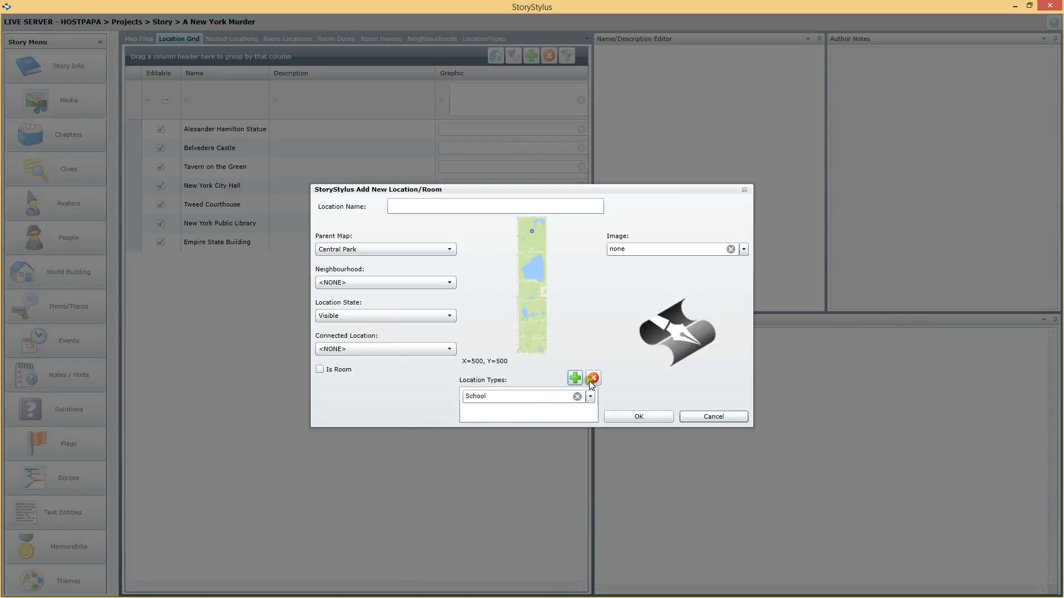
{"action": "left_click", "coordinate": [590, 394]}
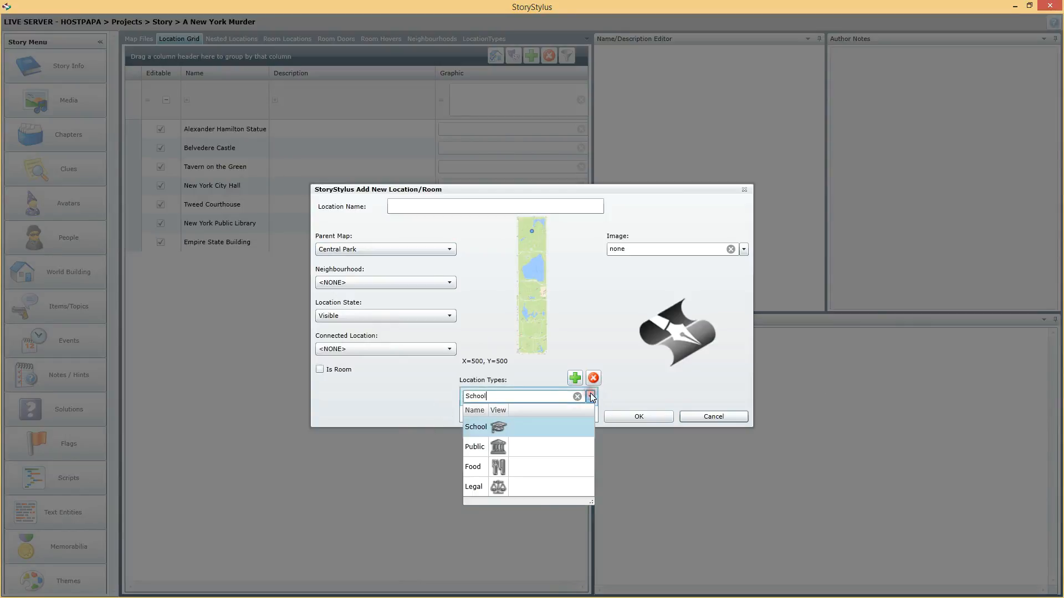
{"action": "left_click", "coordinate": [480, 449]}
Add a second location type to the new location and set it to Food
{"action": "left_click", "coordinate": [575, 378]}
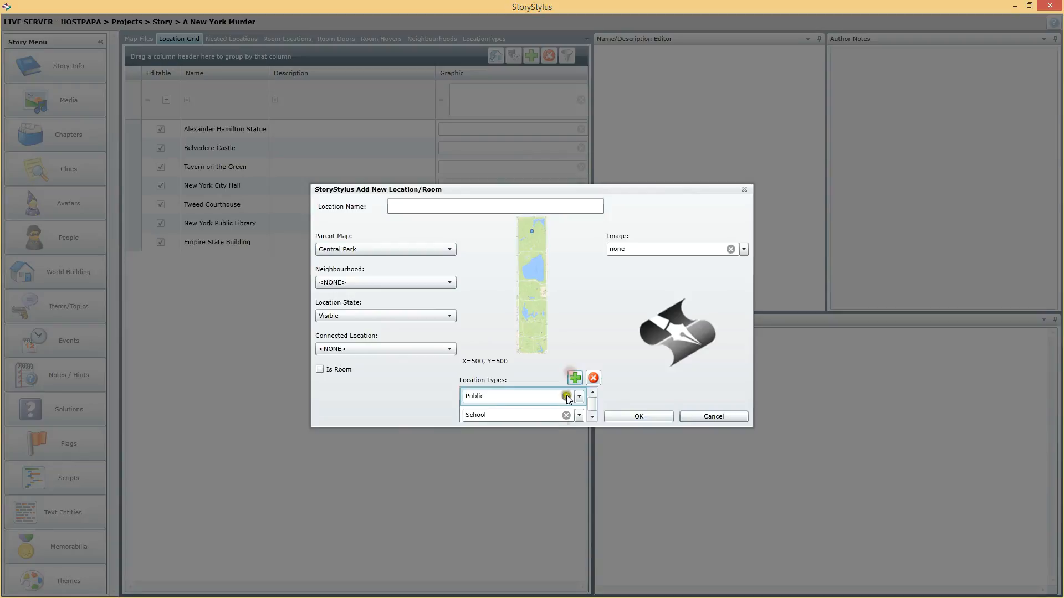
{"action": "left_click", "coordinate": [594, 410]}
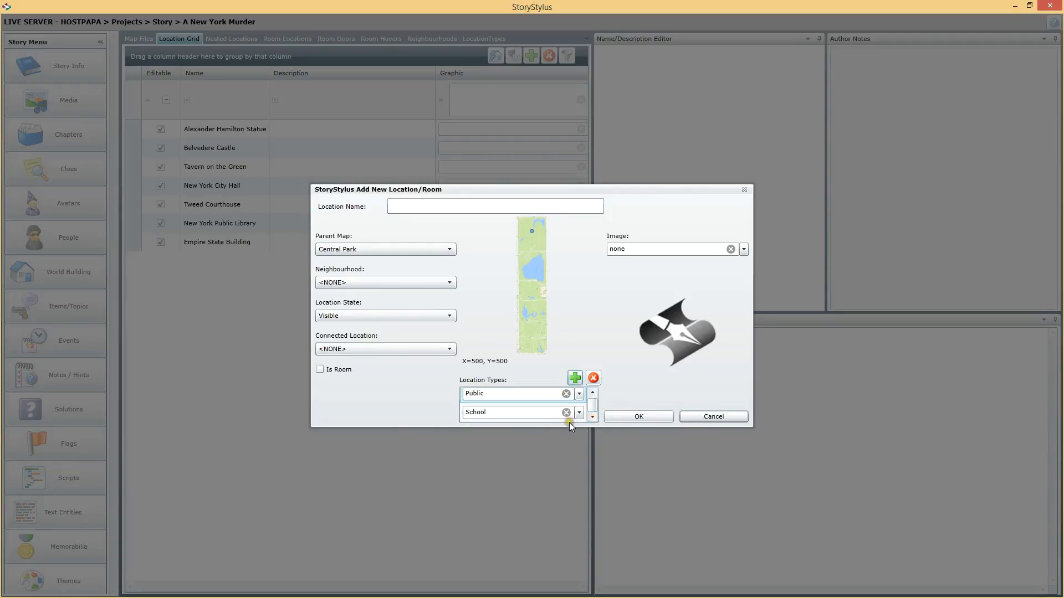
{"action": "left_click", "coordinate": [579, 412]}
{"action": "left_click", "coordinate": [480, 481]}
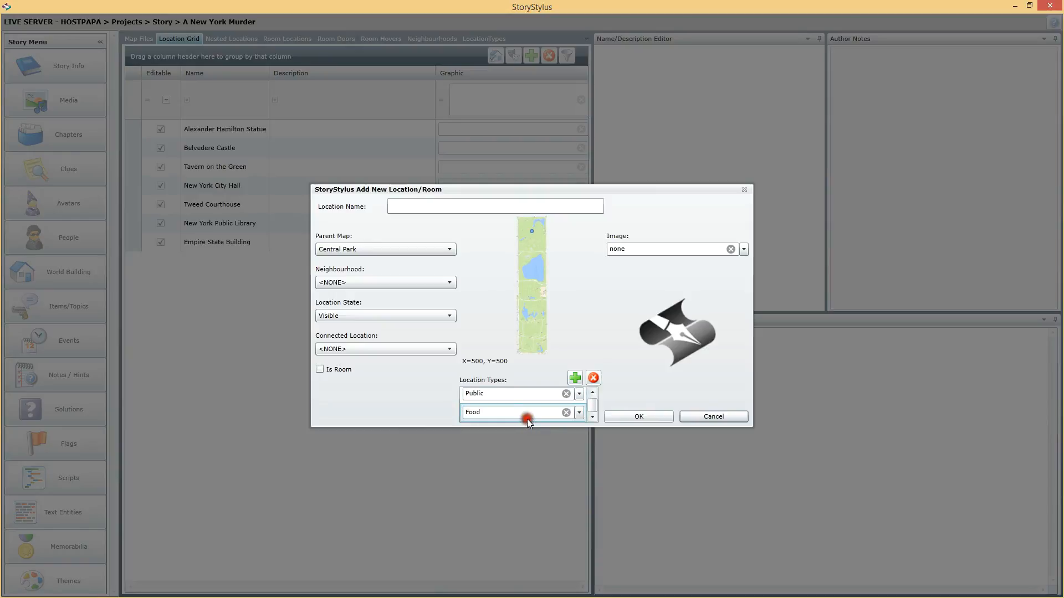
Remove both location types from the new location and cancel its creation
{"action": "left_click", "coordinate": [592, 380]}
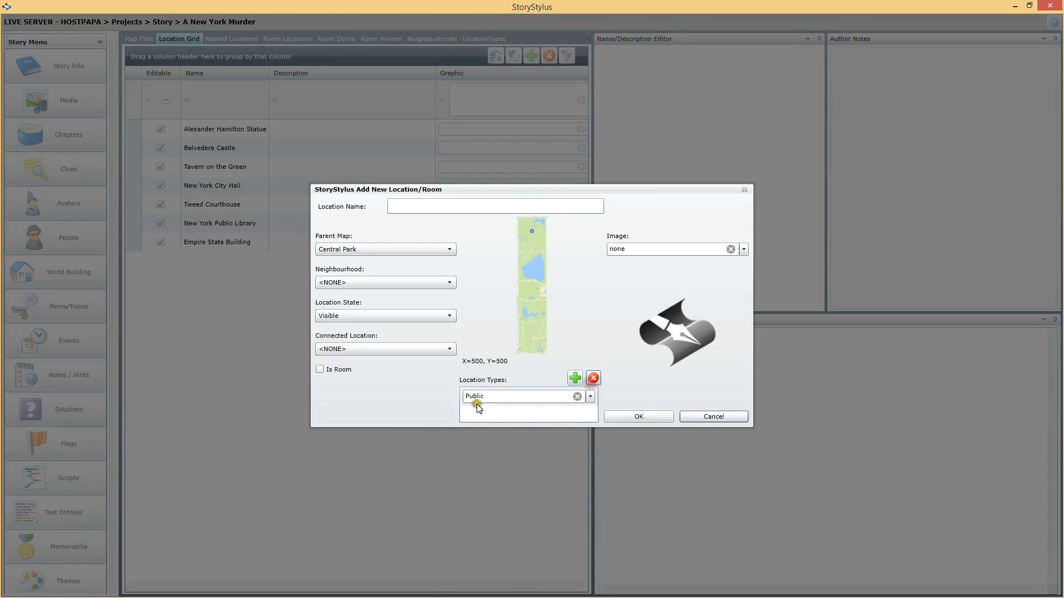
{"action": "left_click", "coordinate": [593, 379]}
{"action": "left_click", "coordinate": [712, 417]}
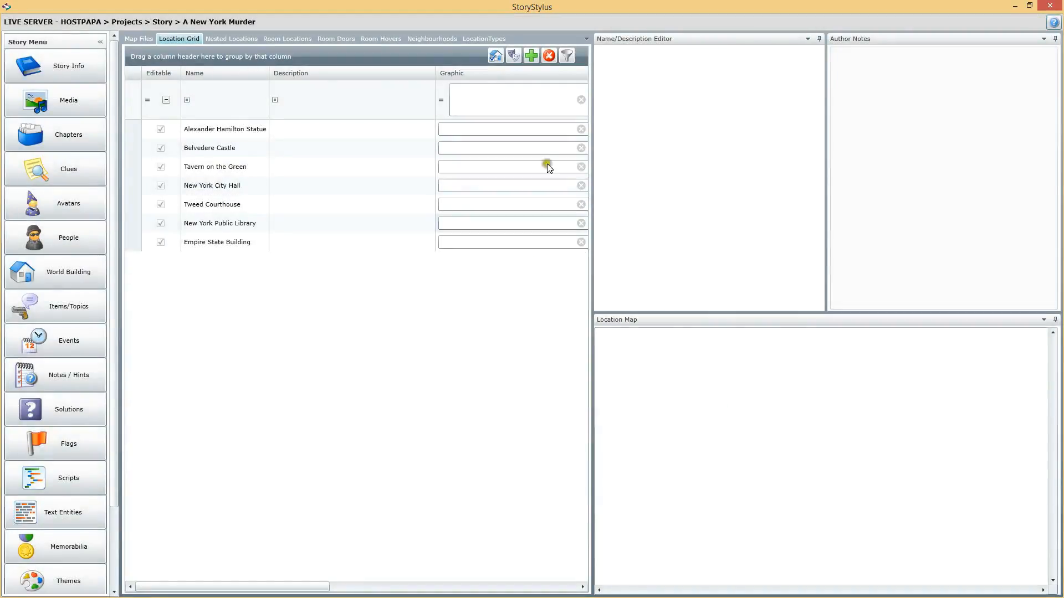
Add a location type to Tavern on the Green and set it to Food
{"action": "left_click", "coordinate": [240, 131]}
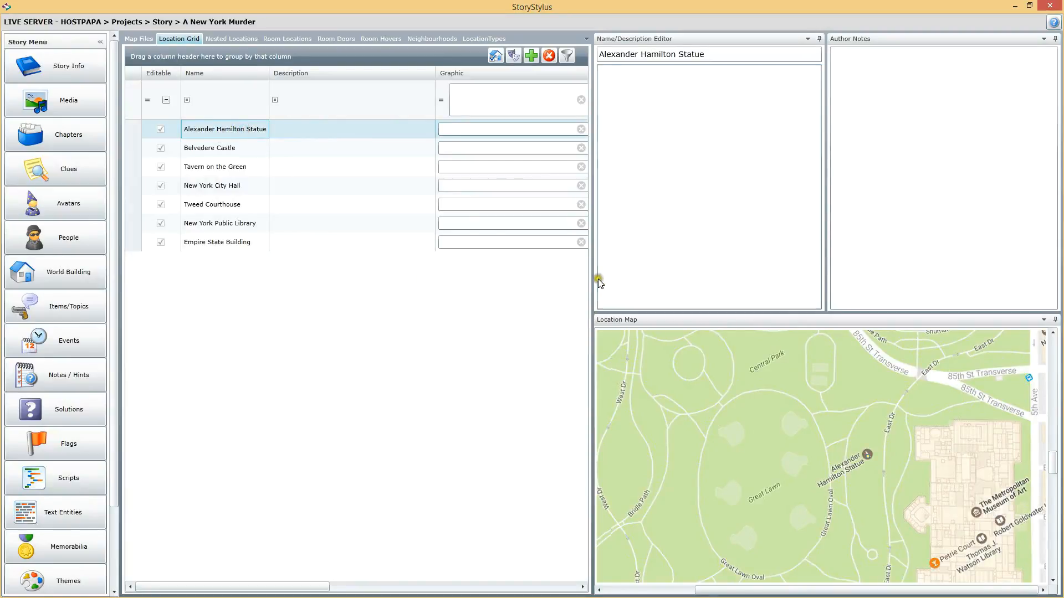
{"action": "left_click_drag", "start_coordinate": [590, 274], "coordinate": [675, 287]}
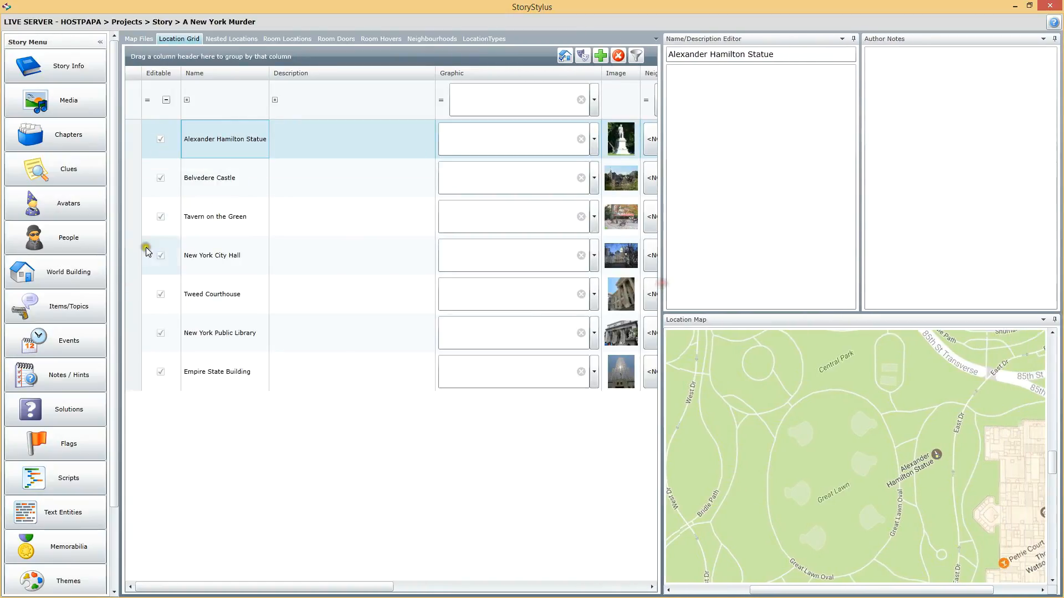
{"action": "left_click", "coordinate": [220, 233]}
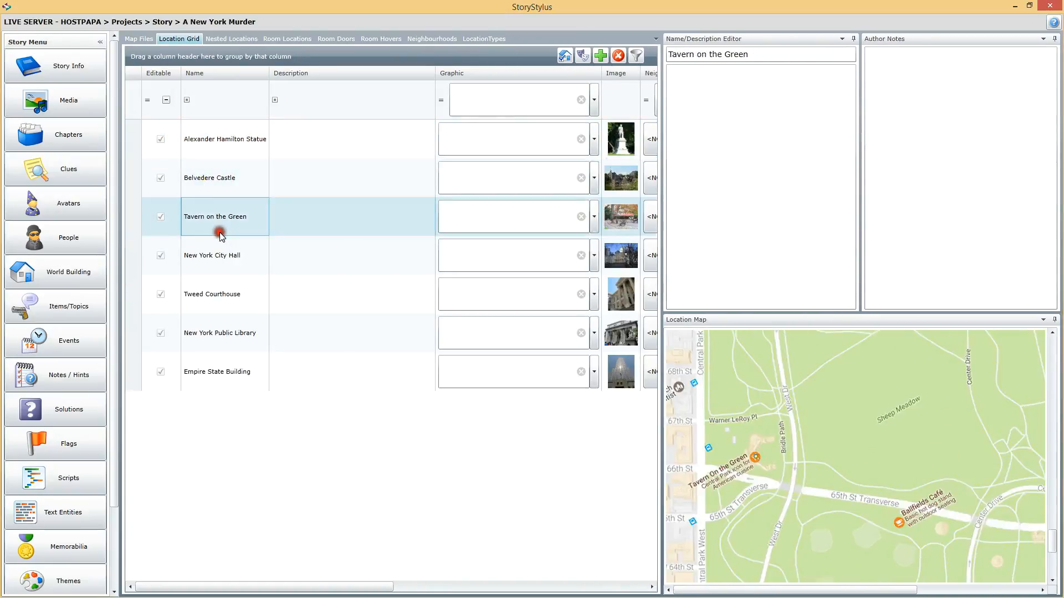
{"action": "left_click", "coordinate": [565, 57]}
{"action": "left_click", "coordinate": [134, 216]}
{"action": "left_click", "coordinate": [148, 242]}
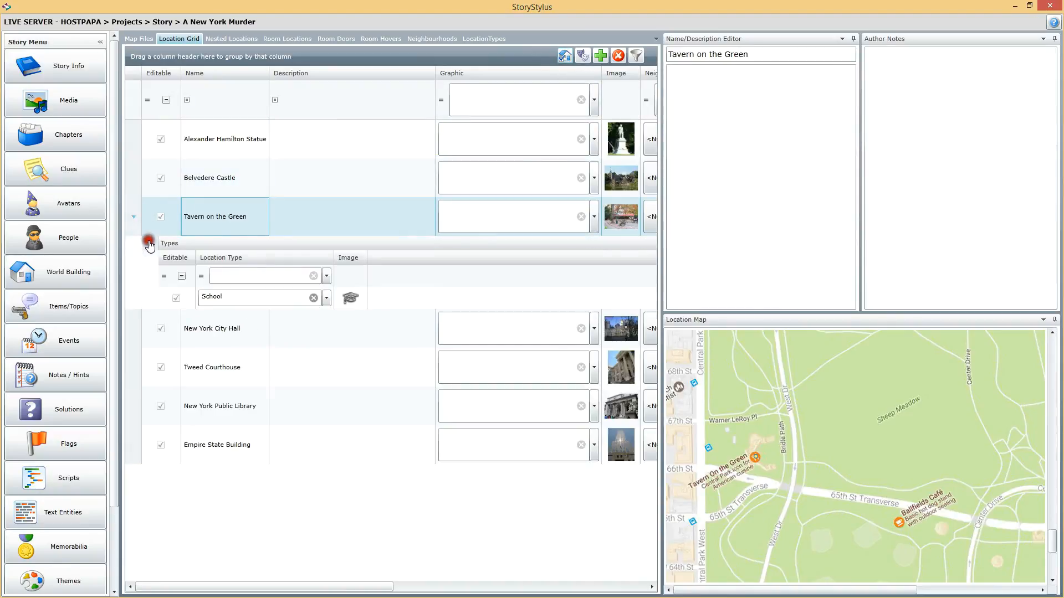
{"action": "left_click", "coordinate": [327, 300]}
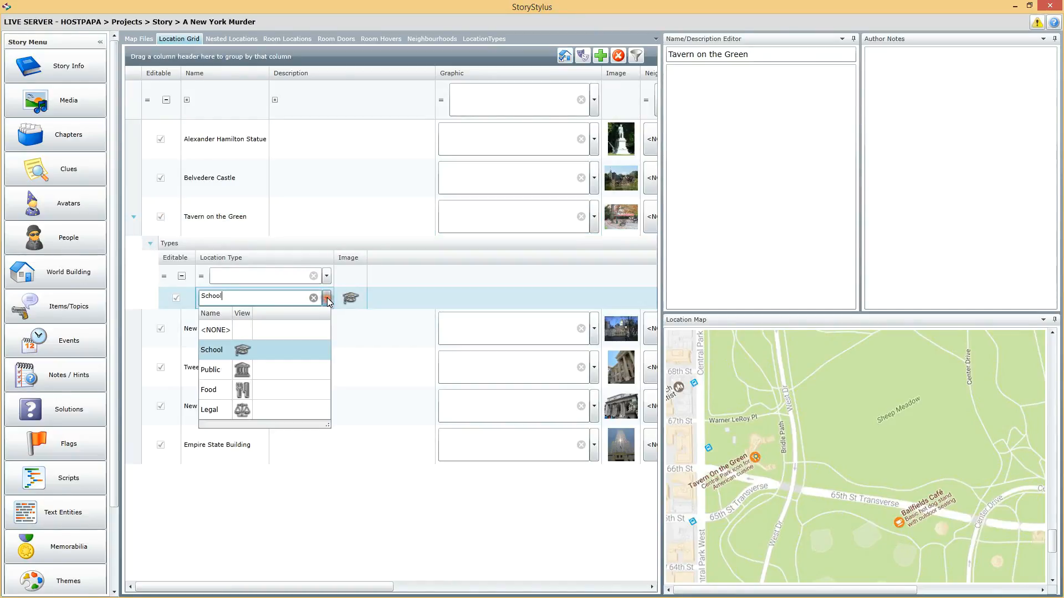
{"action": "left_click", "coordinate": [219, 389]}
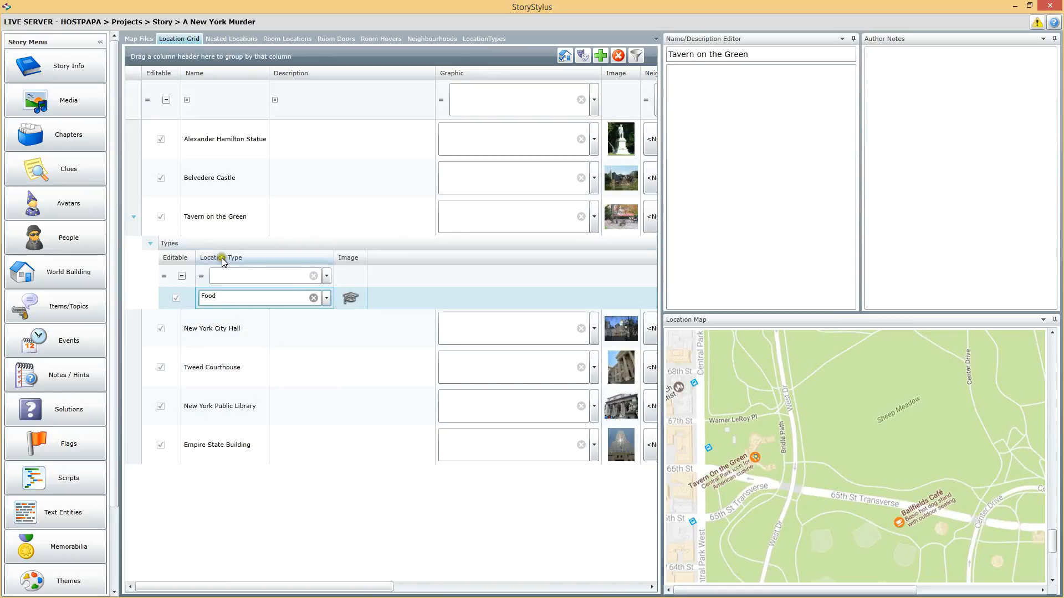
Add a location type to New York City Hall and set it to Public
{"action": "left_click", "coordinate": [233, 332]}
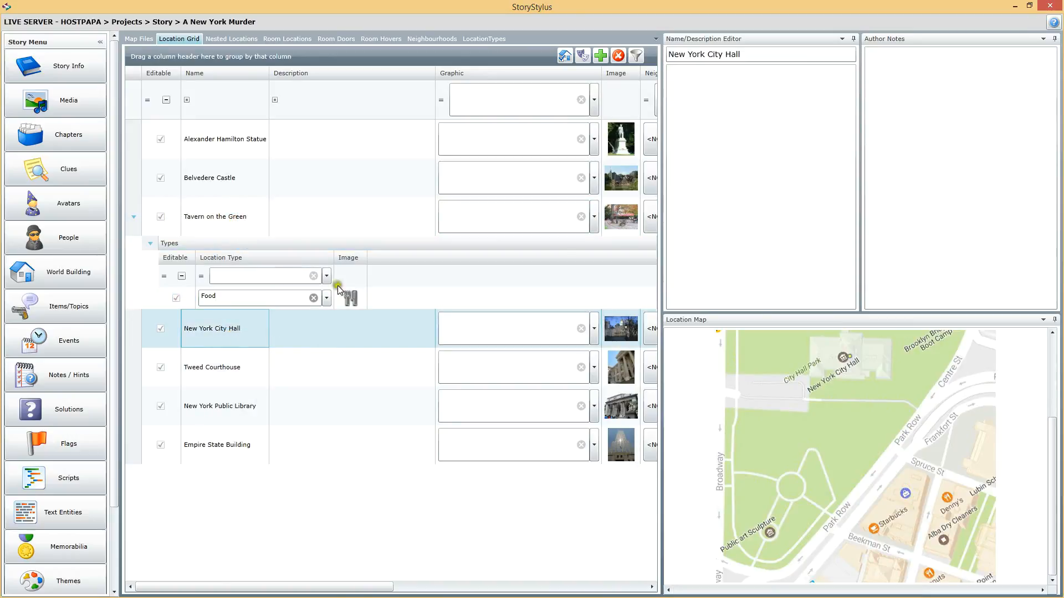
{"action": "left_click", "coordinate": [564, 56]}
{"action": "left_click", "coordinate": [133, 332]}
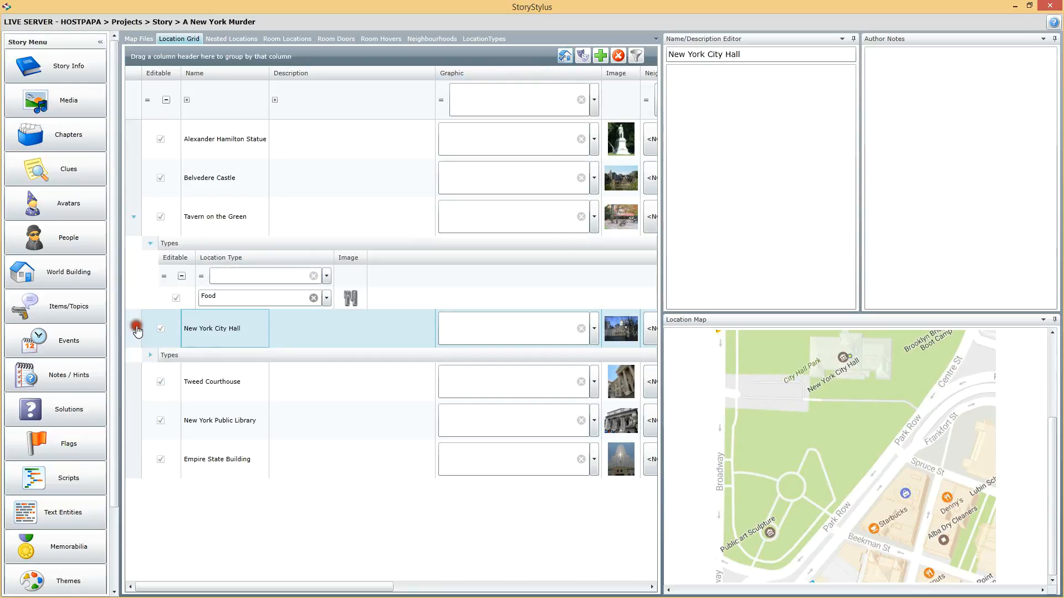
{"action": "left_click", "coordinate": [151, 355]}
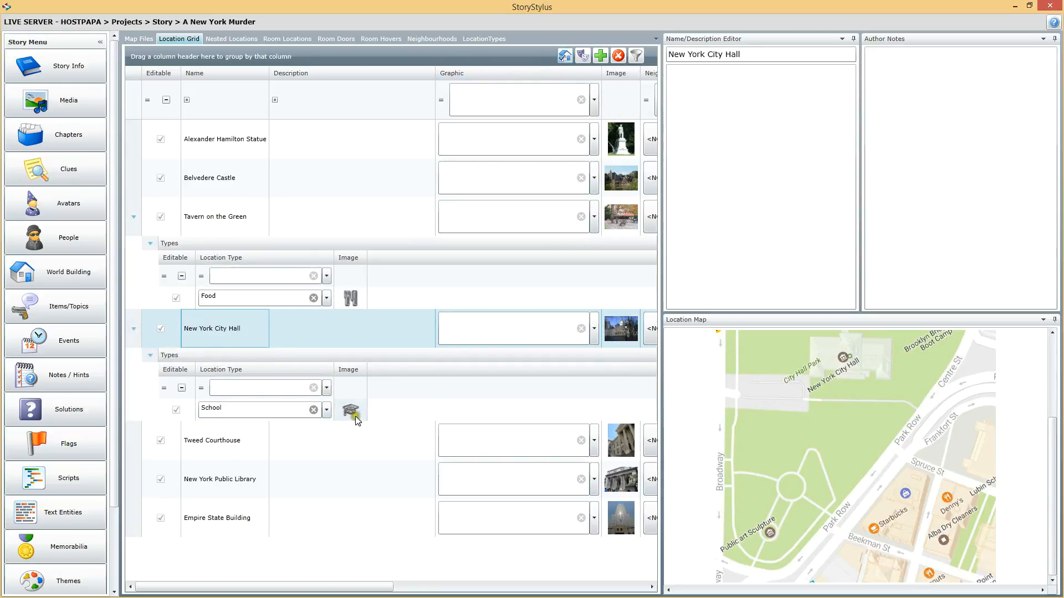
{"action": "left_click", "coordinate": [326, 410]}
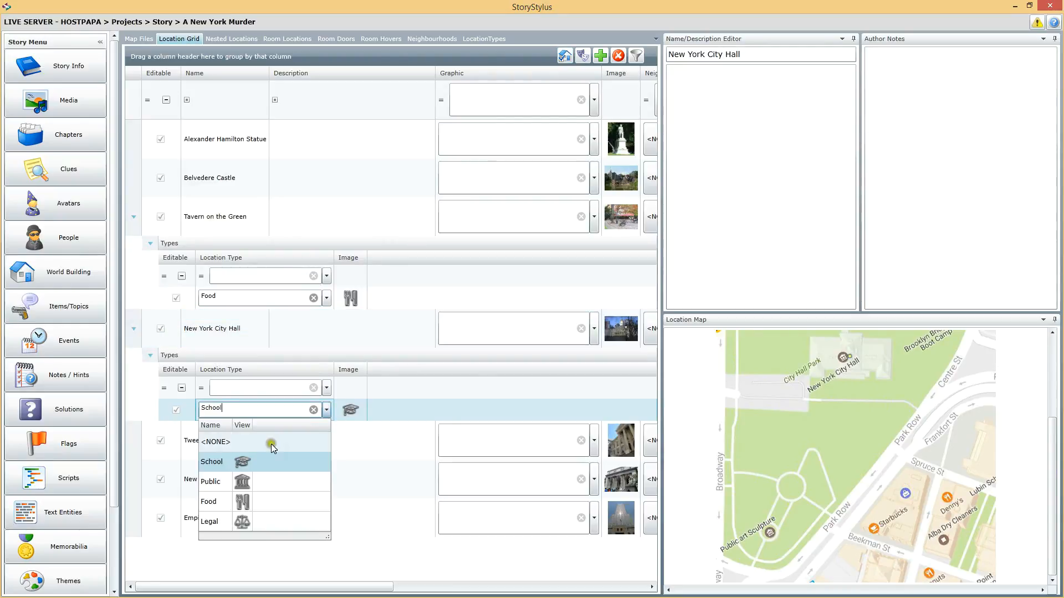
{"action": "left_click", "coordinate": [210, 482]}
{"action": "left_click", "coordinate": [221, 332]}
{"action": "left_click", "coordinate": [223, 402]}
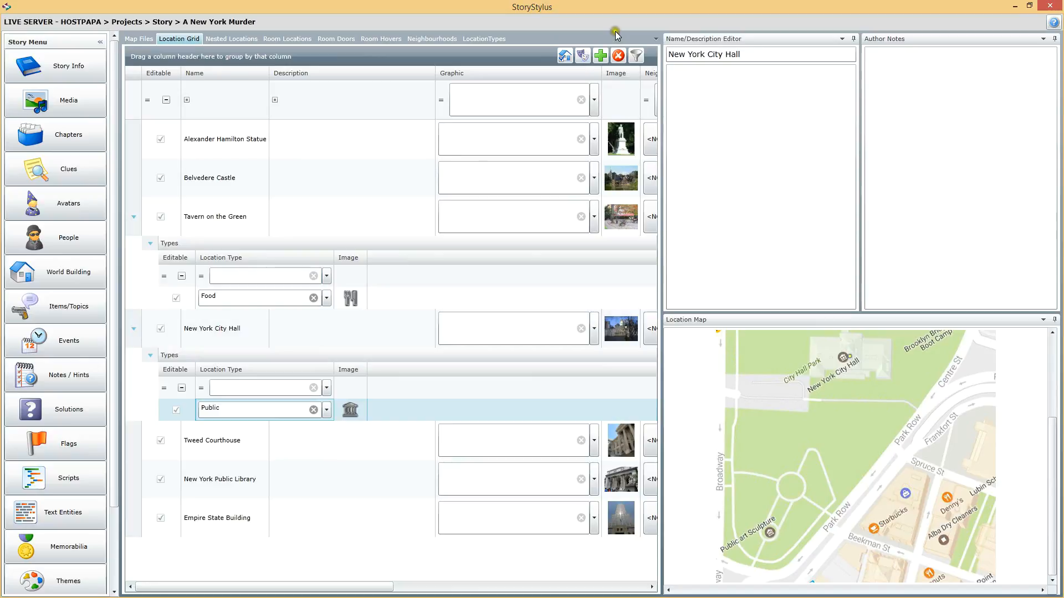
Add a second location type to New York City Hall and set it to Legal
{"action": "left_click", "coordinate": [564, 63]}
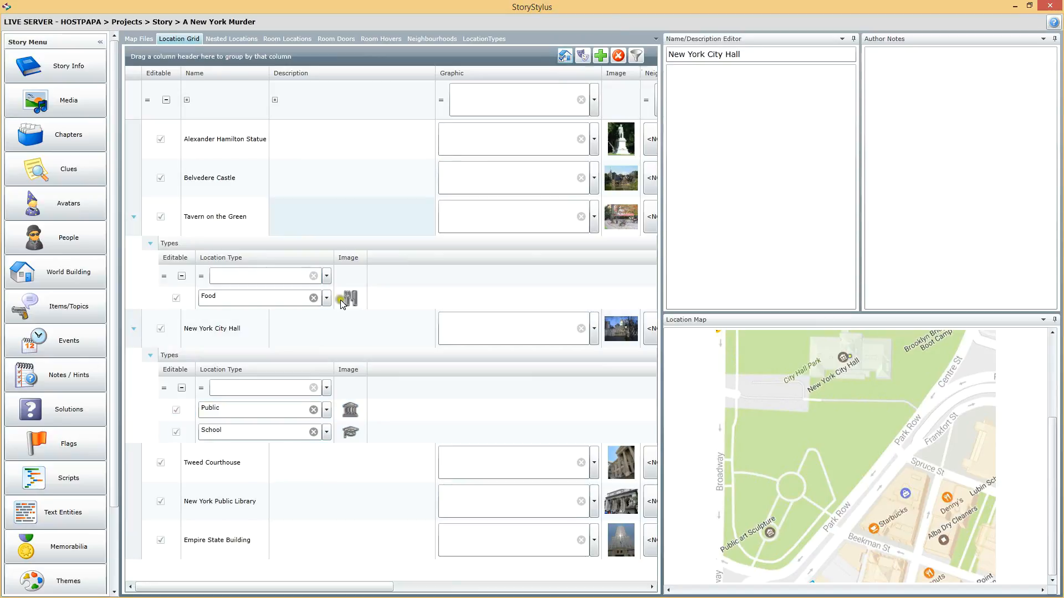
{"action": "left_click", "coordinate": [328, 432]}
{"action": "left_click", "coordinate": [328, 431]}
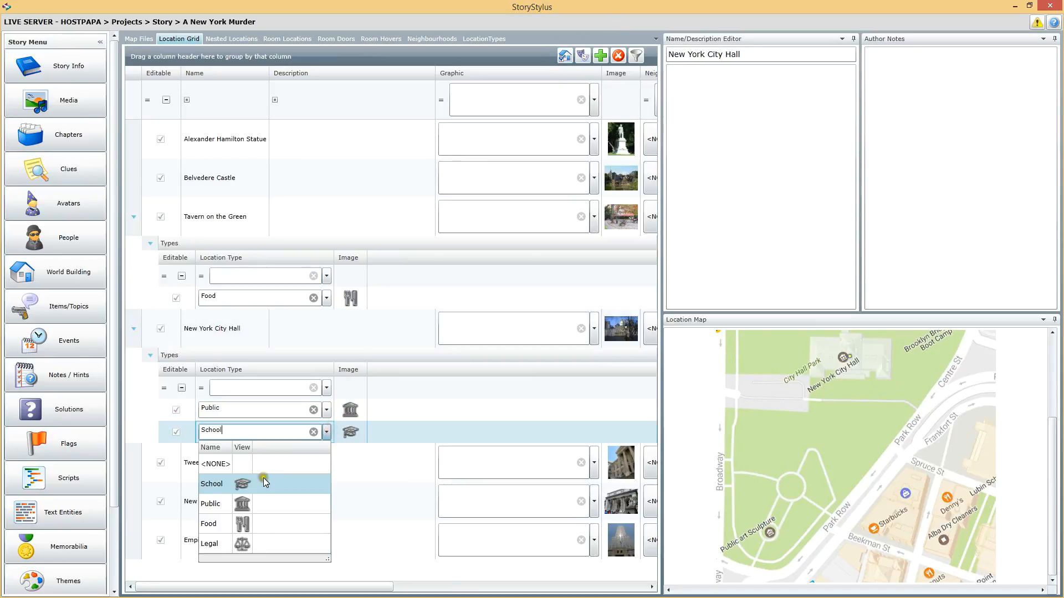
{"action": "left_click", "coordinate": [219, 548]}
Add the location types Public and Legal to Tweed Courthouse
{"action": "left_click", "coordinate": [221, 463]}
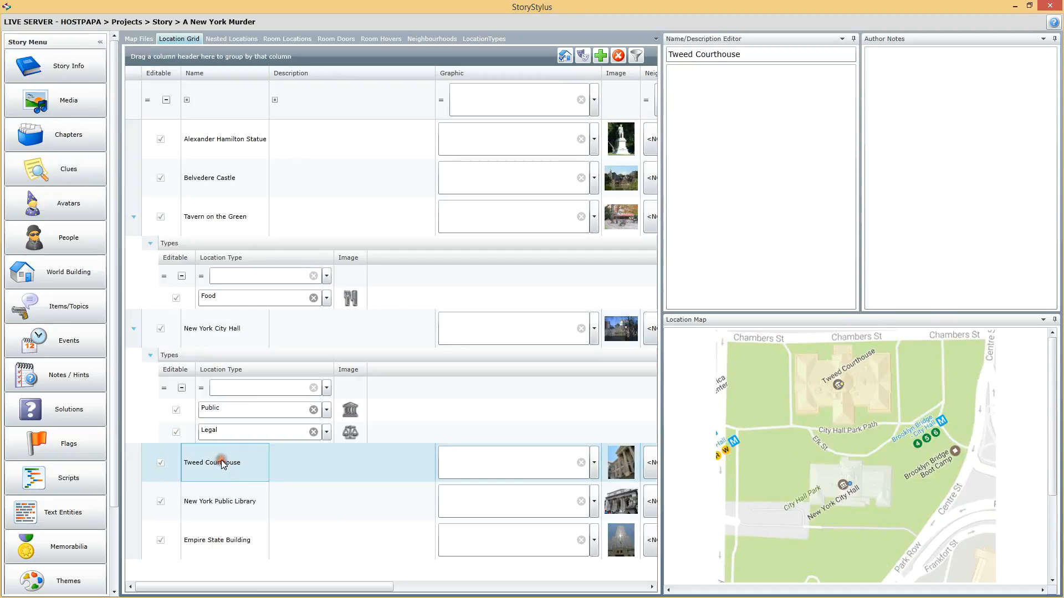
{"action": "left_click", "coordinate": [564, 56]}
{"action": "left_click", "coordinate": [133, 463]}
{"action": "left_click", "coordinate": [150, 490]}
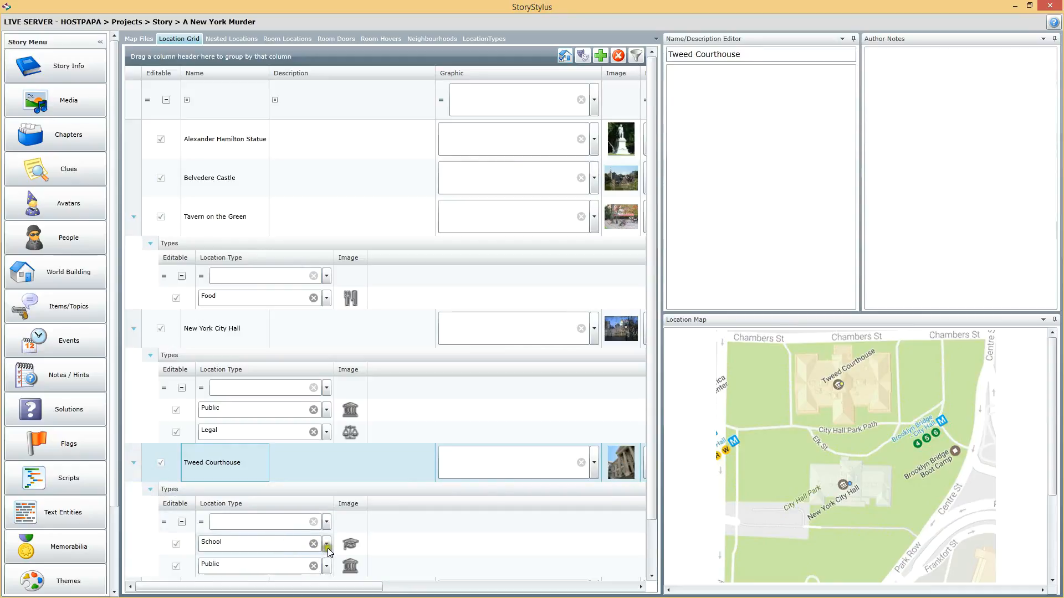
{"action": "left_click", "coordinate": [328, 548]}
{"action": "left_click", "coordinate": [216, 525]}
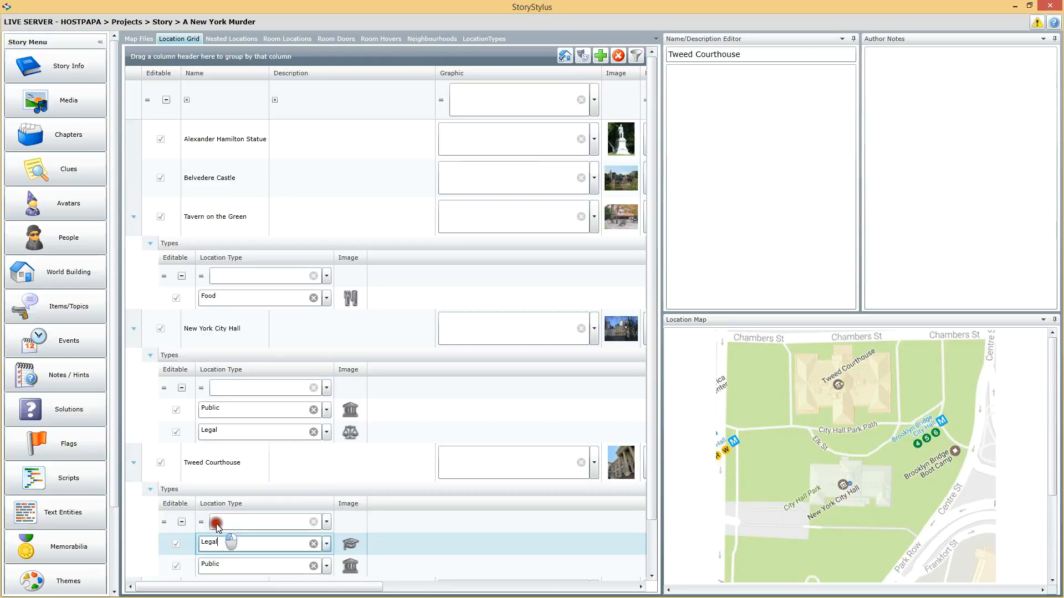
Add the location types School and Public to New York Public Library and expand its list of types
{"action": "left_click", "coordinate": [270, 563]}
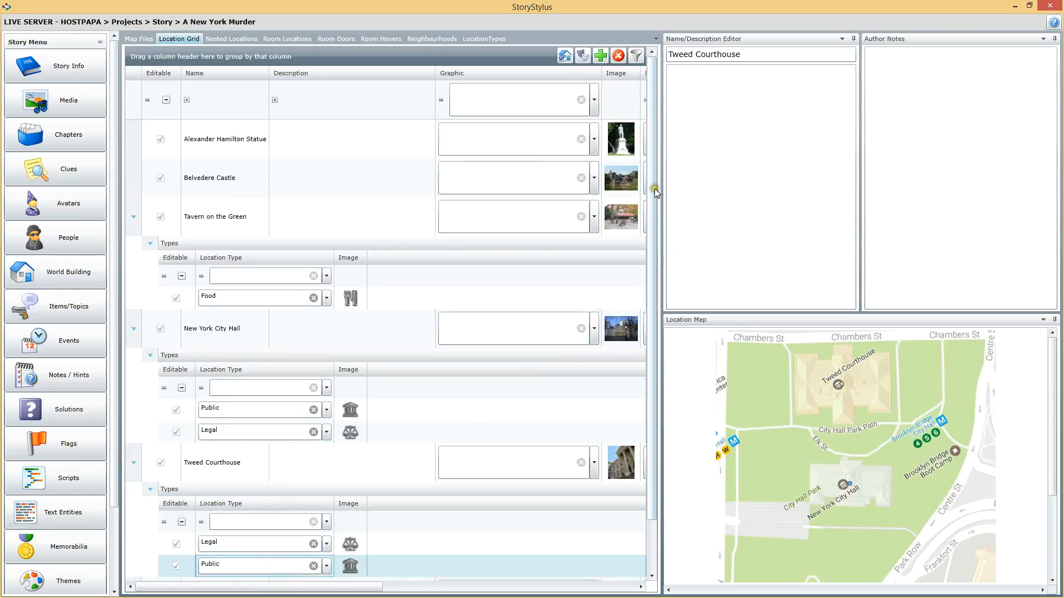
{"action": "scroll", "coordinate": [654, 188], "scroll_direction": "down", "scroll_amount": 2}
{"action": "left_click", "coordinate": [216, 525]}
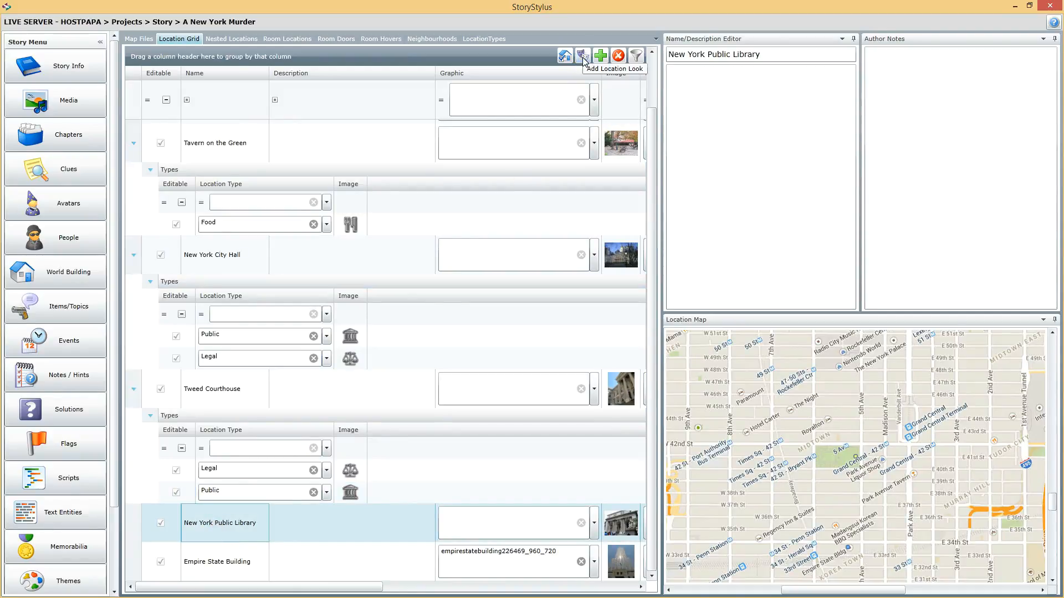
{"action": "left_click", "coordinate": [564, 61]}
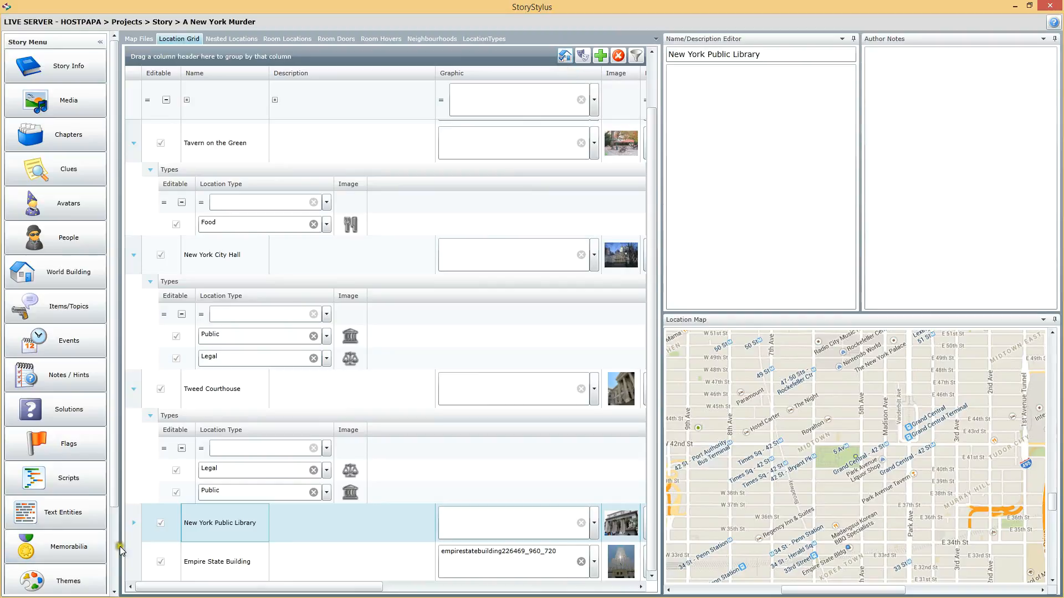
{"action": "left_click", "coordinate": [134, 523]}
{"action": "left_click", "coordinate": [150, 537]}
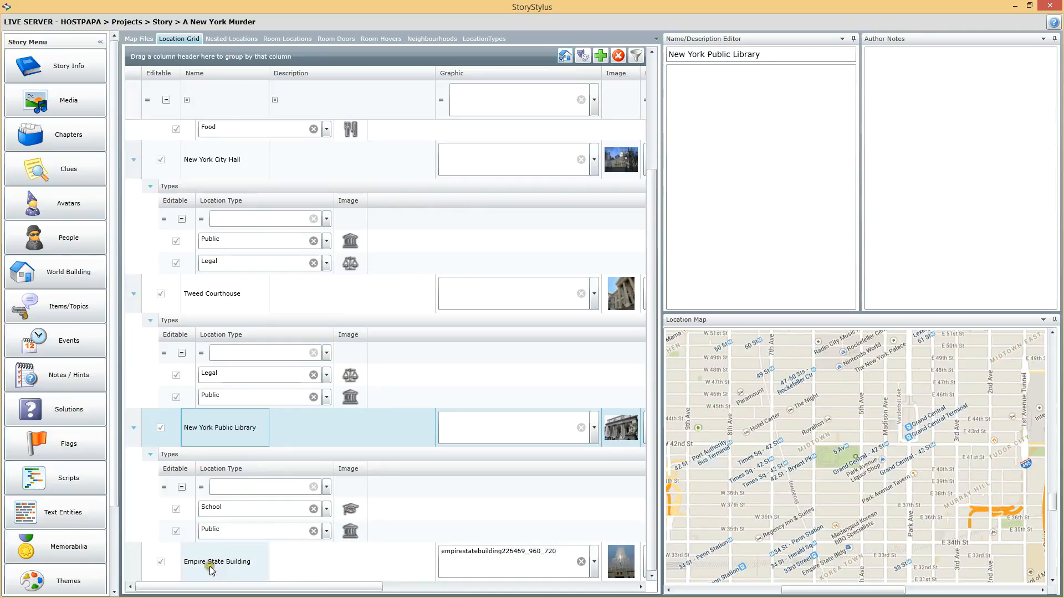
Review the location types and icons assigned to the locations, including the Food type of Tavern on the Green
{"action": "left_click", "coordinate": [206, 566]}
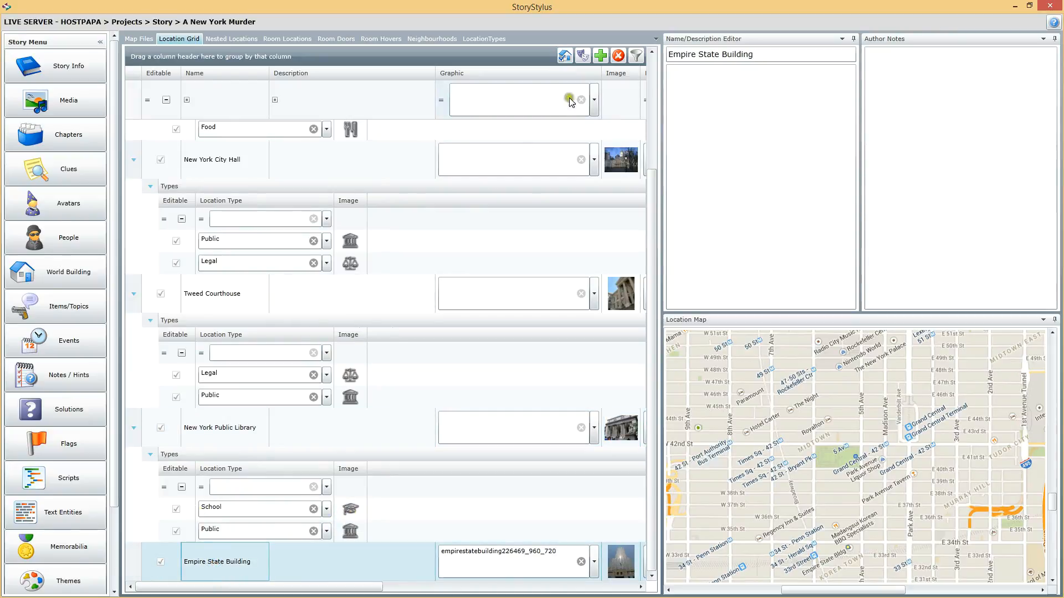
{"action": "left_click", "coordinate": [562, 53]}
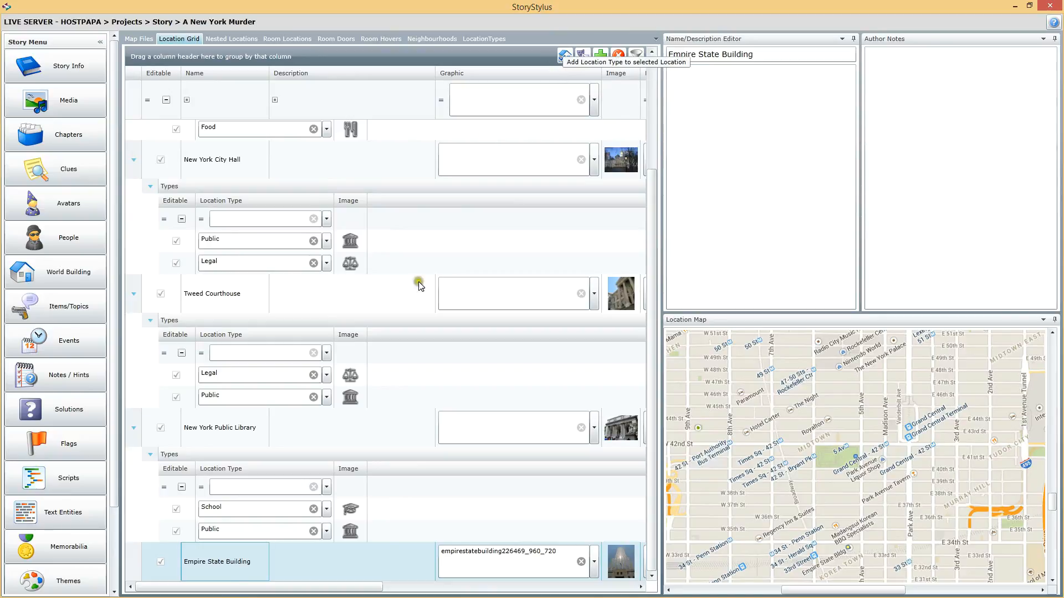
{"action": "left_click", "coordinate": [232, 430]}
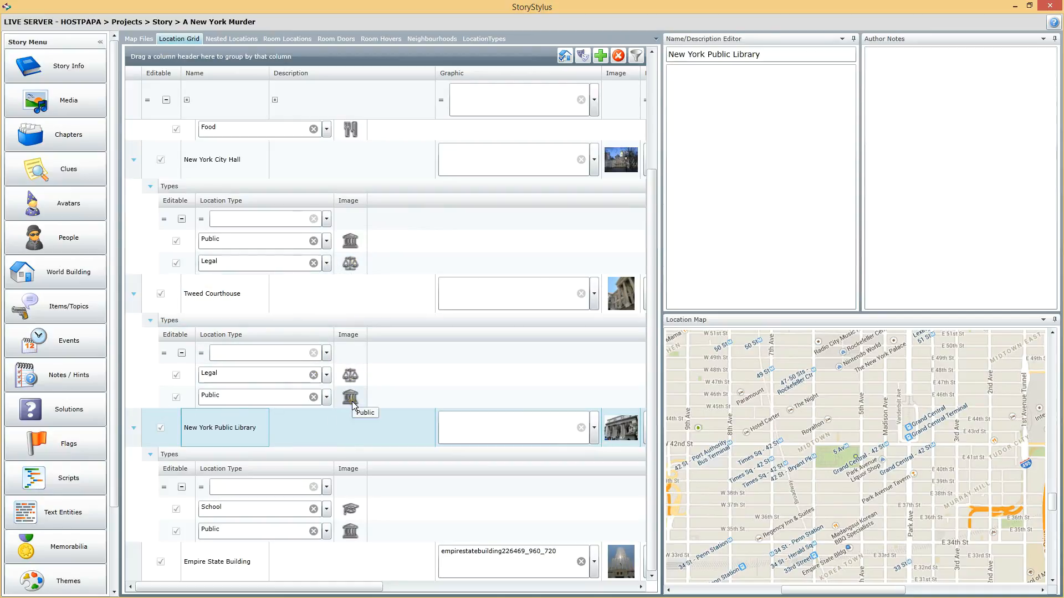
{"action": "left_click", "coordinate": [349, 132]}
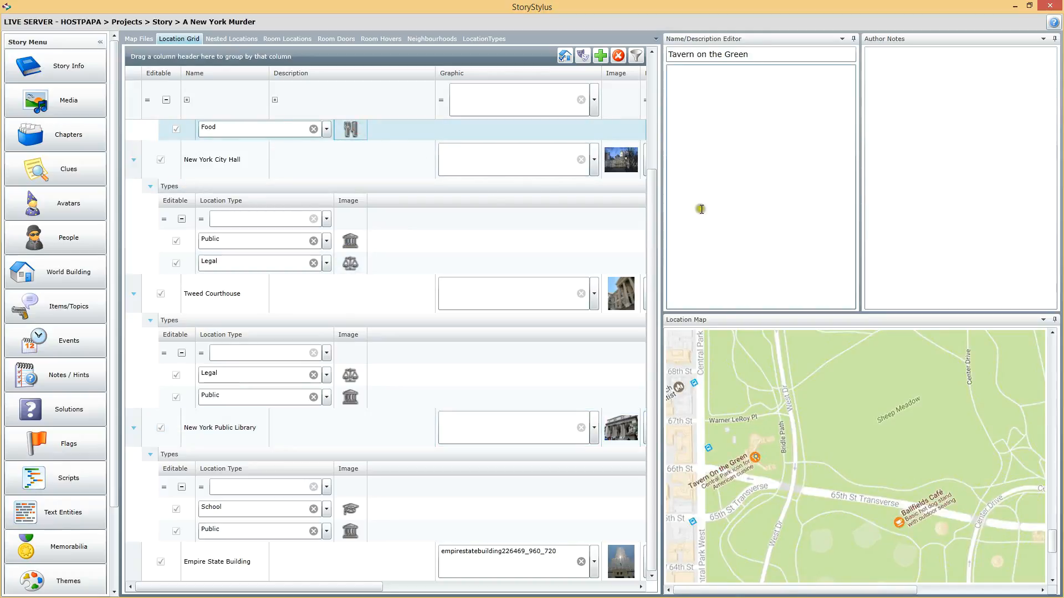
{"action": "left_click_drag", "start_coordinate": [656, 219], "coordinate": [649, 84]}
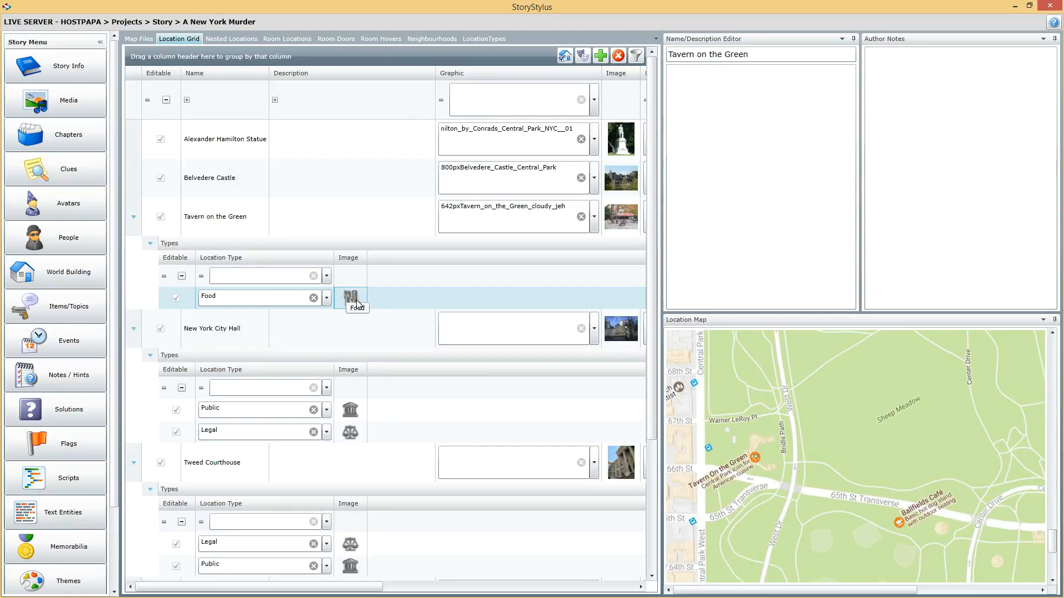
{"action": "left_click", "coordinate": [226, 211]}
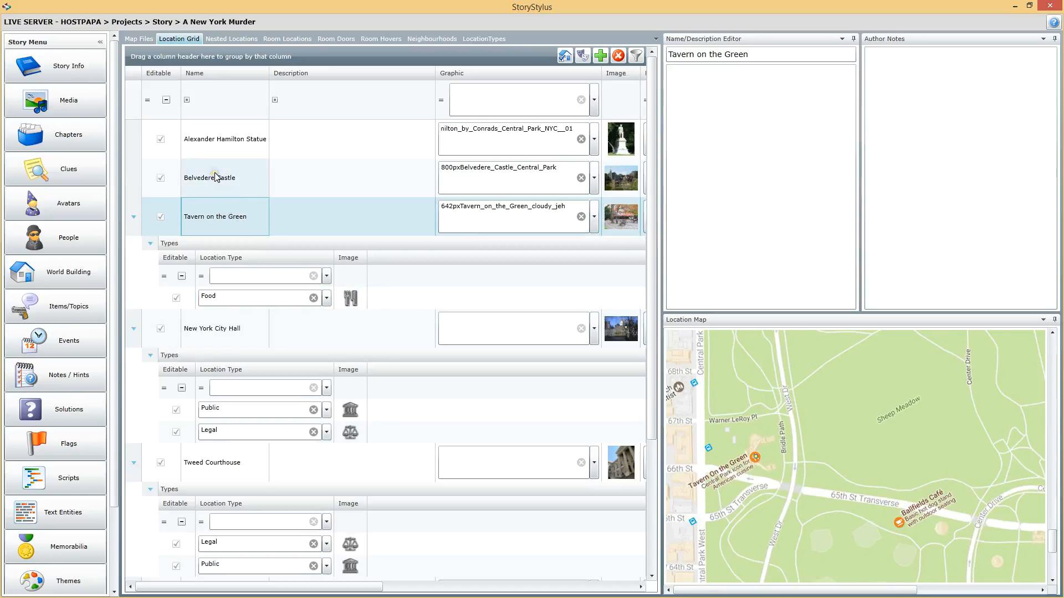
{"action": "left_click", "coordinate": [216, 177]}
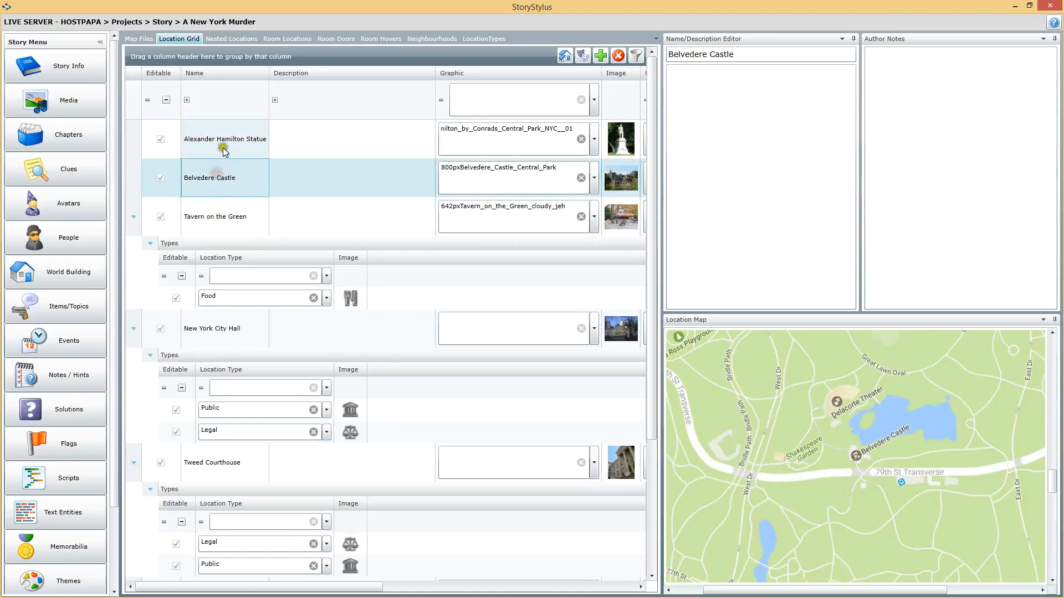
{"action": "left_click", "coordinate": [228, 218]}
{"action": "left_click", "coordinate": [353, 301]}
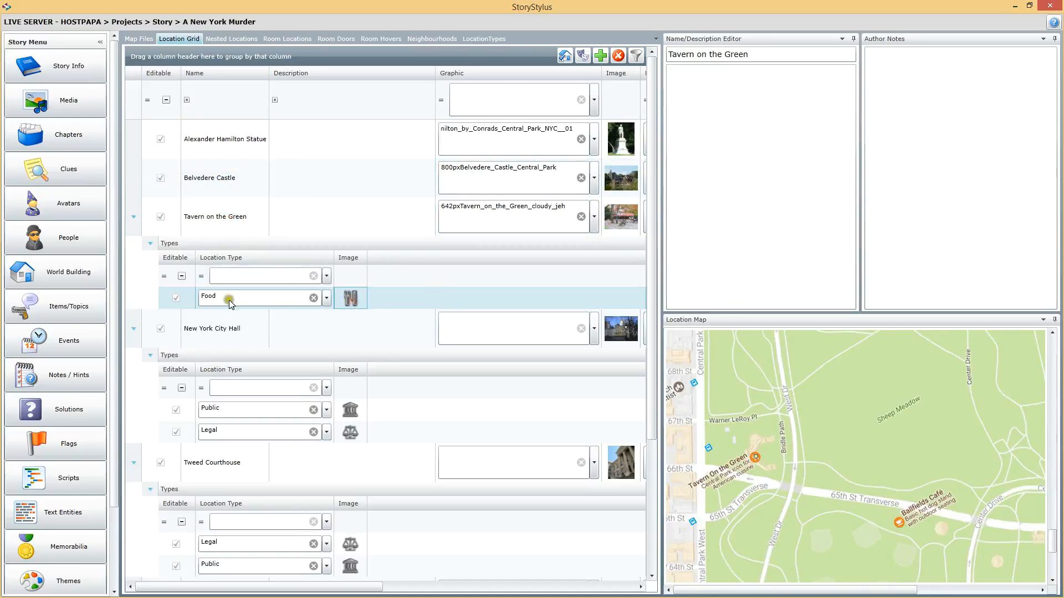
Collapse the type lists of Tavern on the Green, Tweed Courthouse, New York City Hall and New York Public Library
{"action": "left_click", "coordinate": [129, 219]}
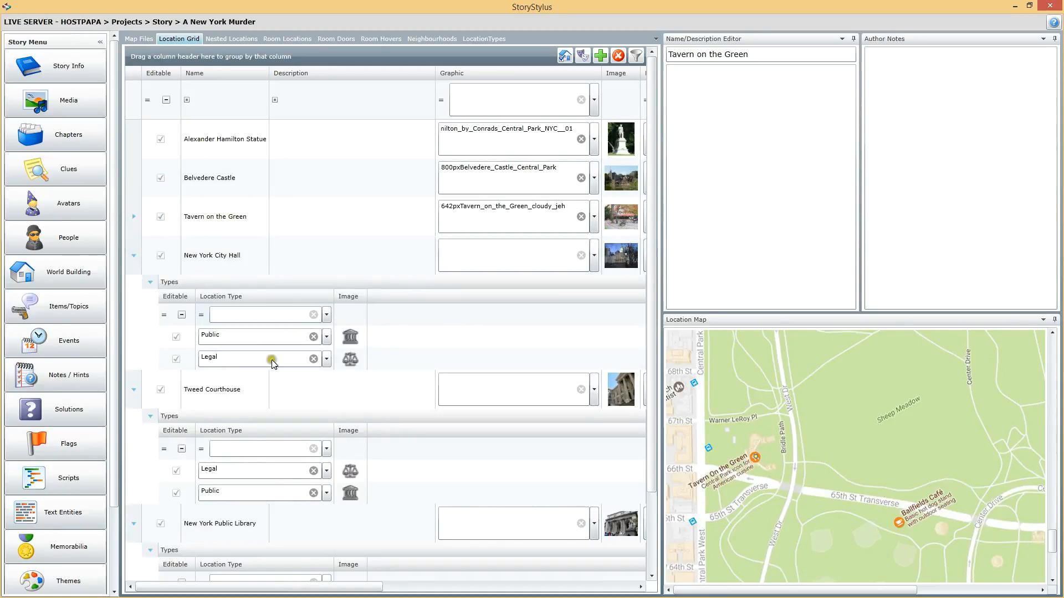
{"action": "left_click", "coordinate": [133, 390]}
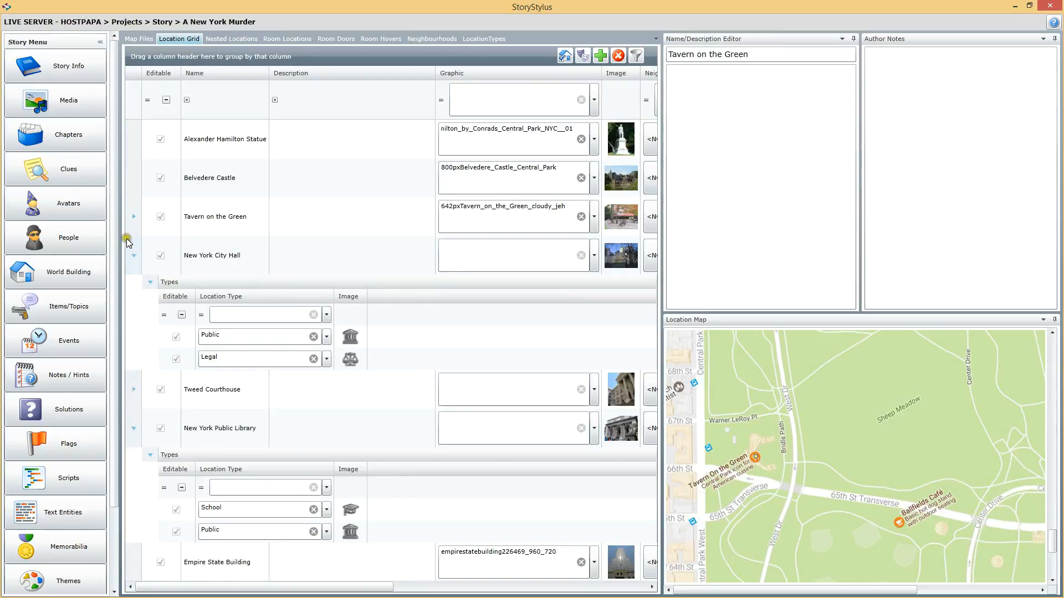
{"action": "left_click", "coordinate": [133, 256]}
{"action": "left_click", "coordinate": [135, 345]}
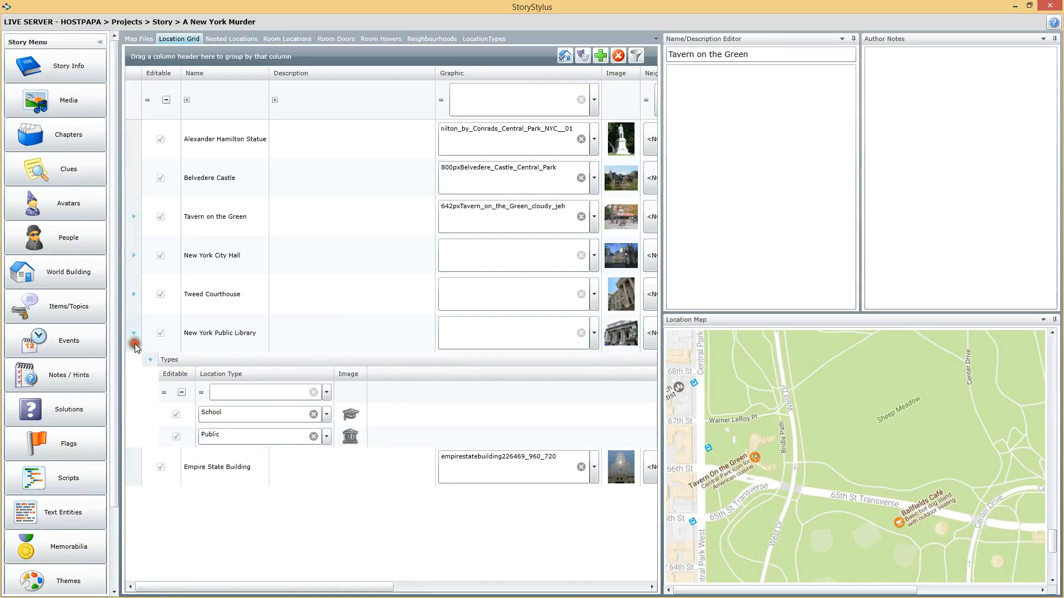
{"action": "left_click", "coordinate": [133, 332]}
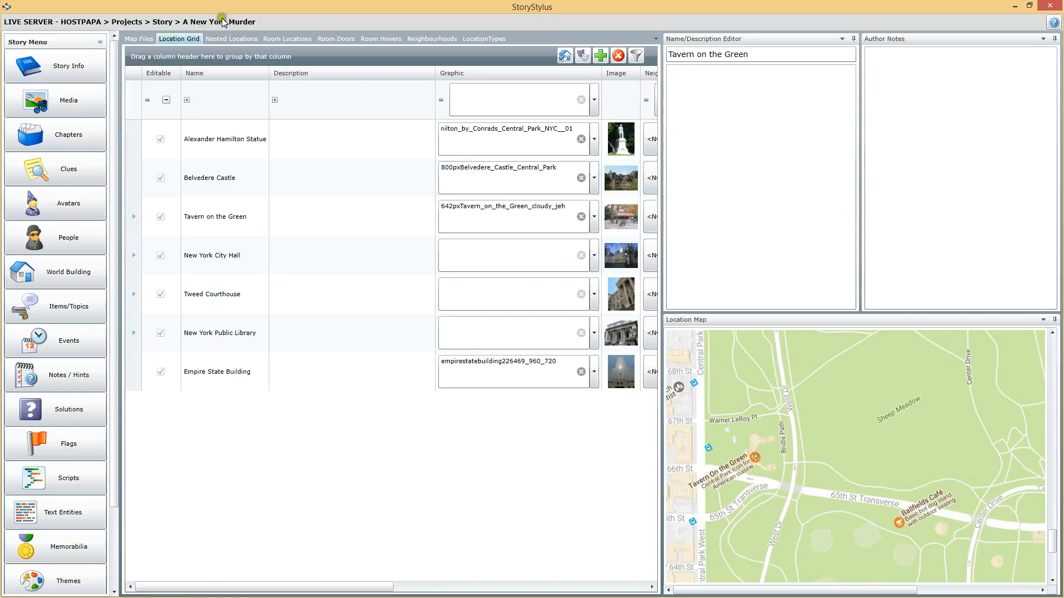
Open the story's neighbourhood list and examine the Manhattan neighbourhood map image in ACDSee Quick View
{"action": "left_click", "coordinate": [413, 38]}
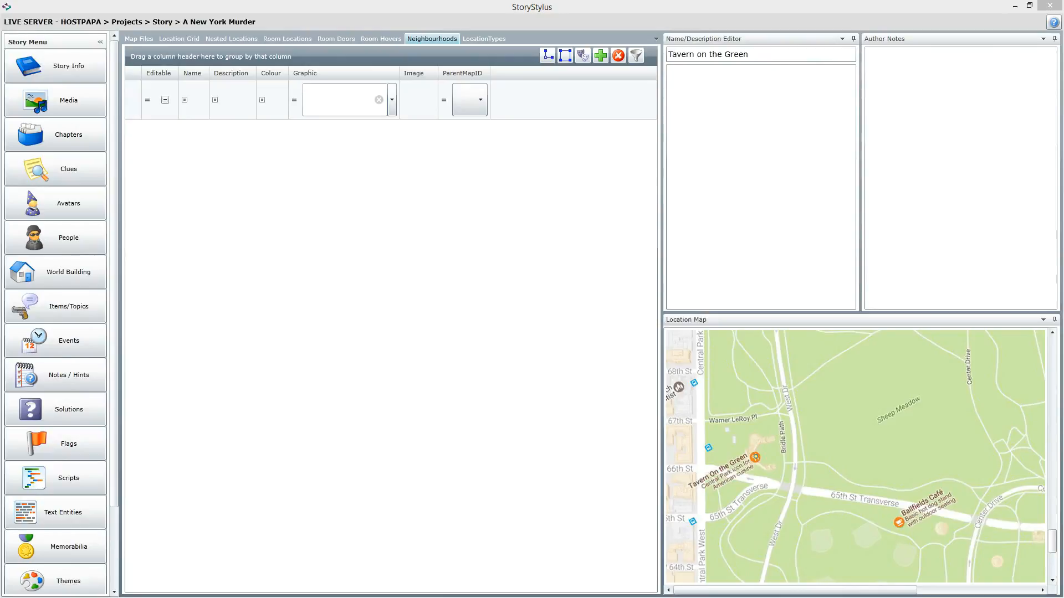
{"action": "left_click_drag", "start_coordinate": [716, 83], "coordinate": [598, 83]}
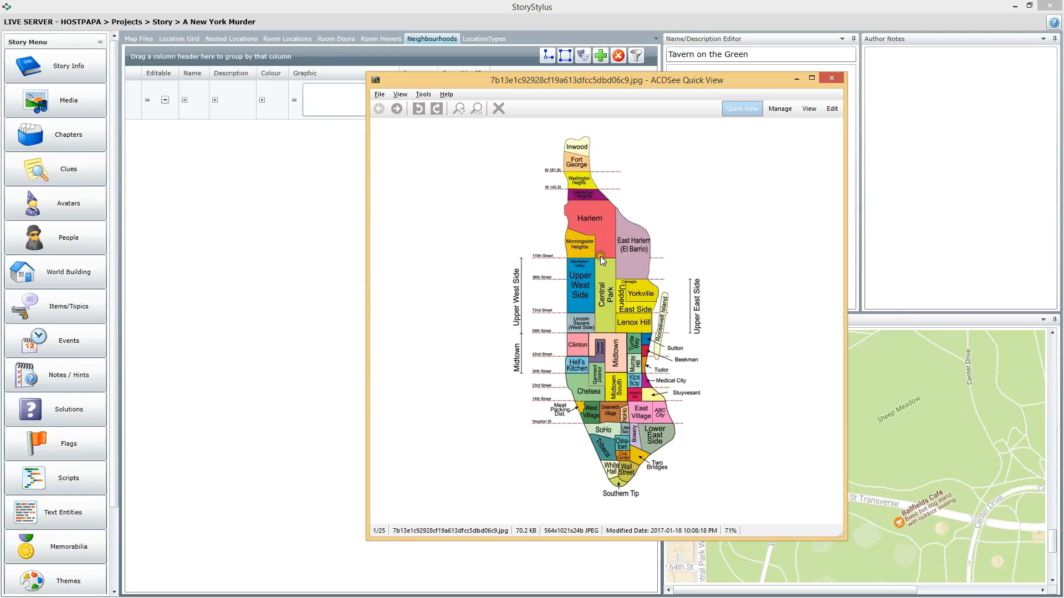
{"action": "mouse_move", "coordinate": [608, 76]}
{"action": "left_mouse_down"}
{"action": "mouse_move", "coordinate": [1063, 29]}
{"action": "mouse_move", "coordinate": [563, 112]}
{"action": "mouse_move", "coordinate": [592, 64]}
{"action": "left_mouse_up"}
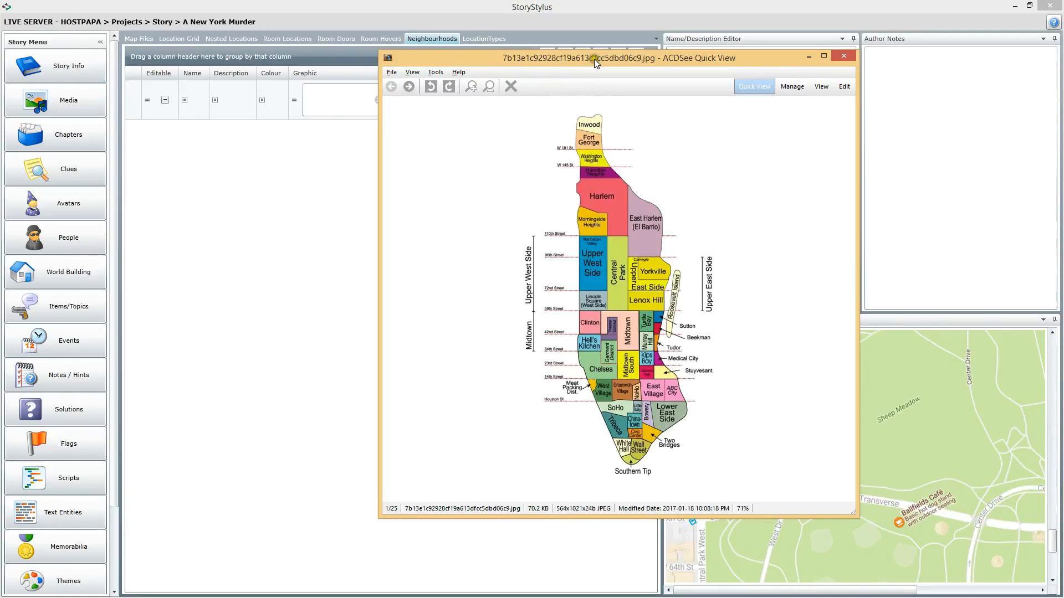
{"action": "left_click_drag", "start_coordinate": [559, 60], "coordinate": [1063, 173]}
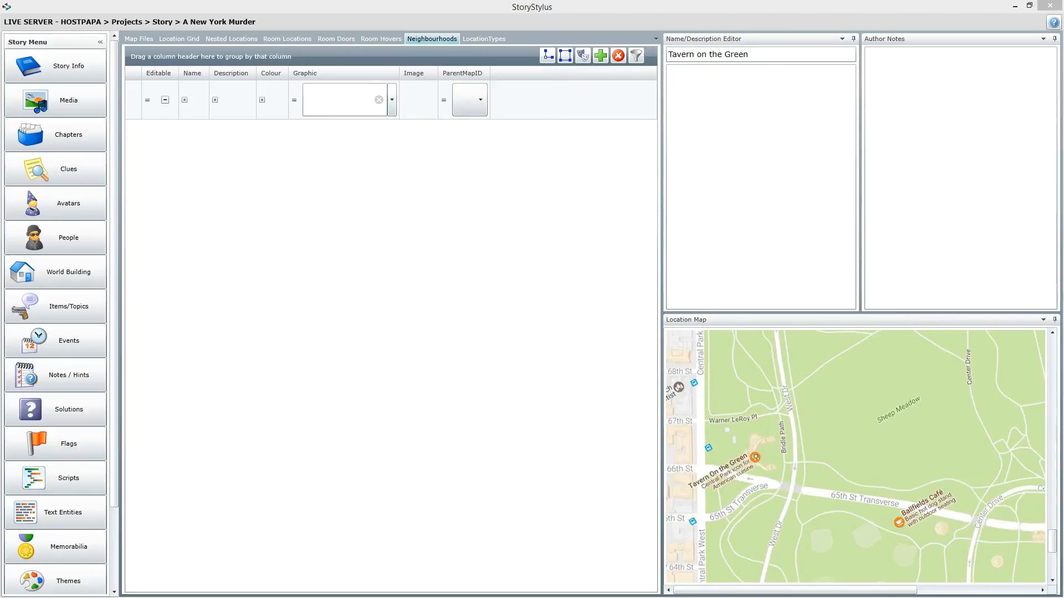
Start a new neighbourhood named Central Park with Manhattan Island as its parent map
{"action": "left_click", "coordinate": [600, 55]}
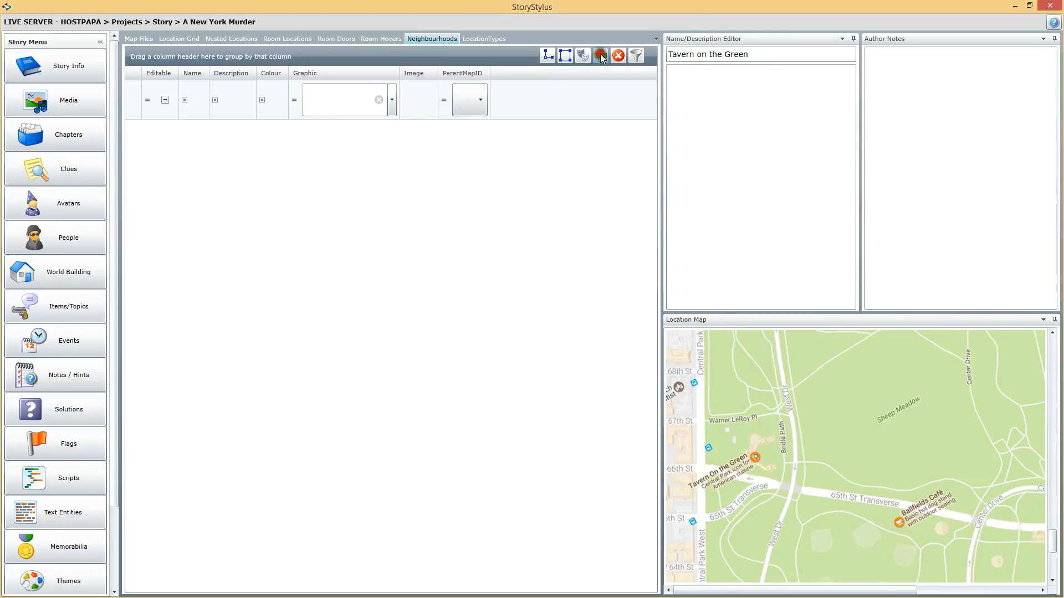
{"action": "left_click", "coordinate": [416, 219]}
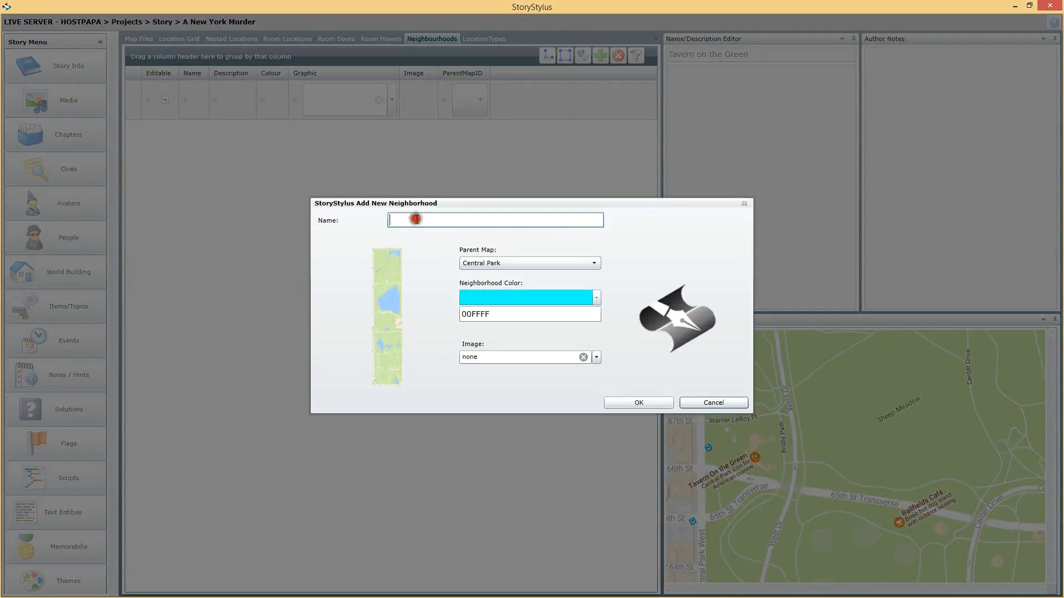
{"action": "left_click", "coordinate": [526, 263]}
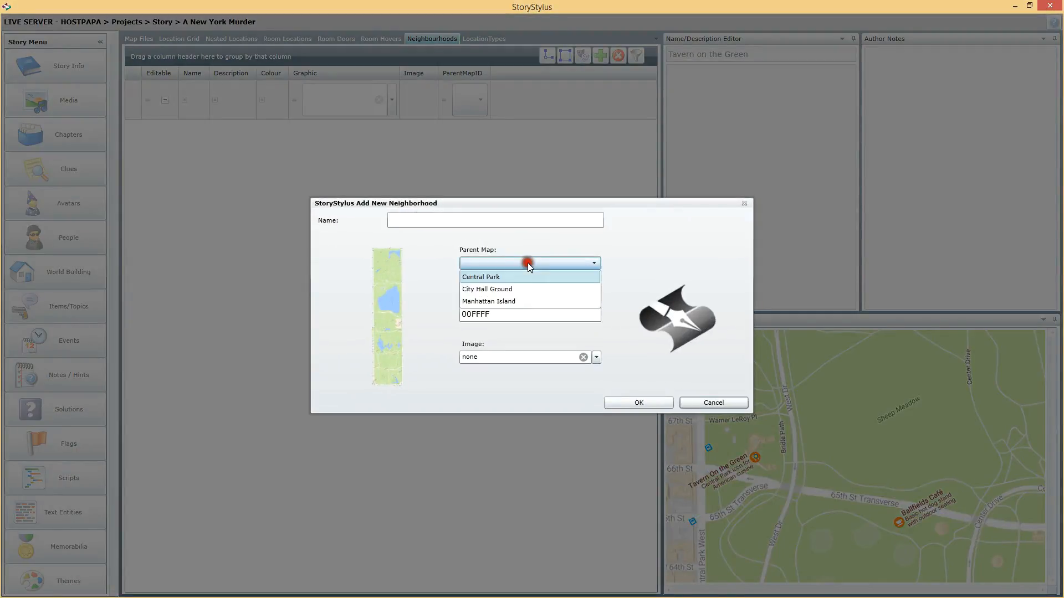
{"action": "left_click", "coordinate": [502, 302]}
{"action": "left_click", "coordinate": [410, 220]}
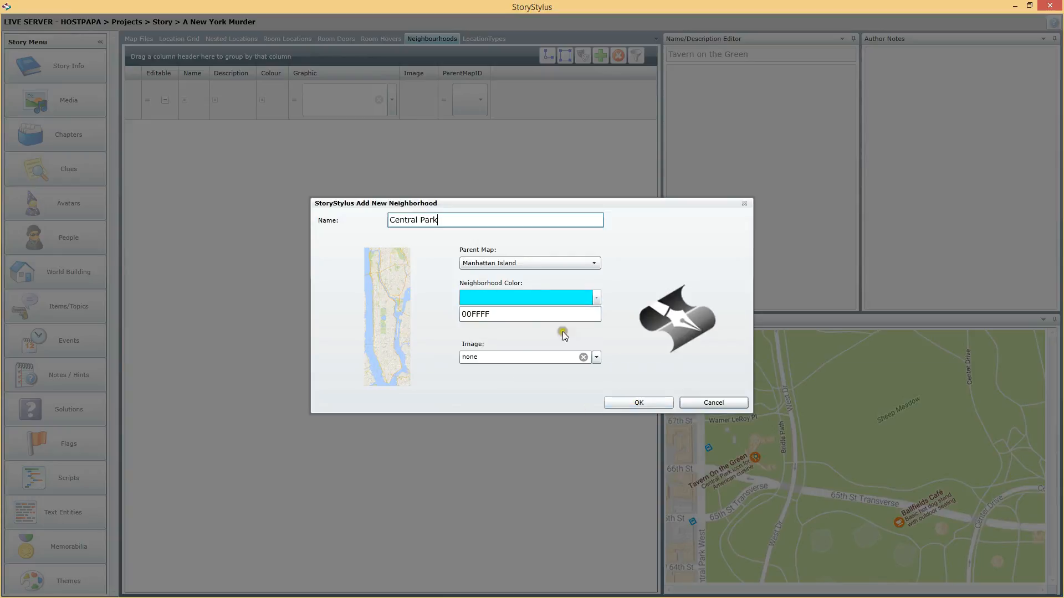
Set the Central Park neighbourhood's colour to green 0x91B34A and create the neighbourhood
{"action": "left_click", "coordinate": [597, 298]}
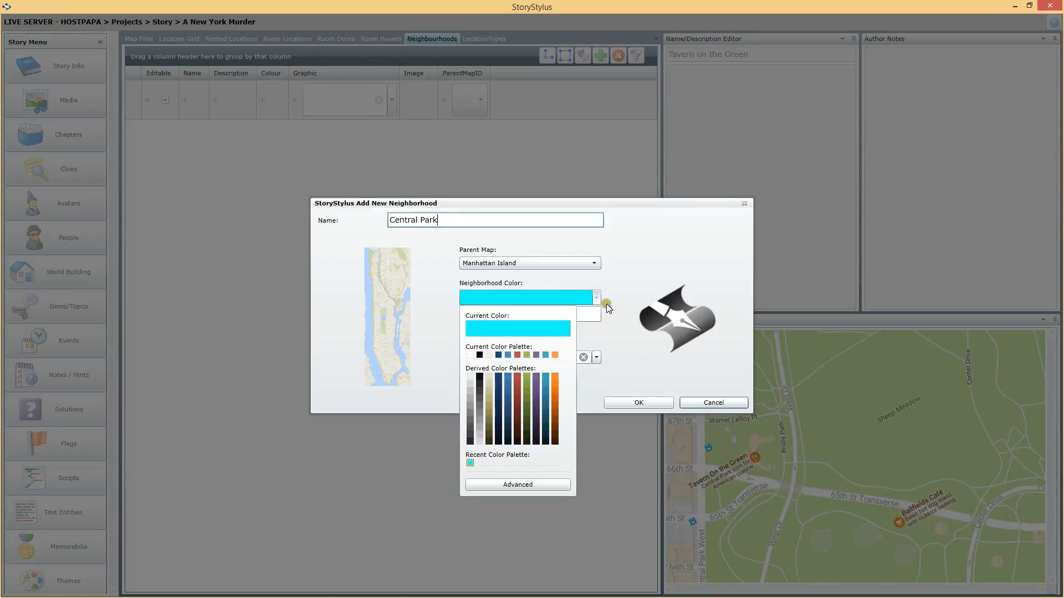
{"action": "left_click", "coordinate": [529, 378]}
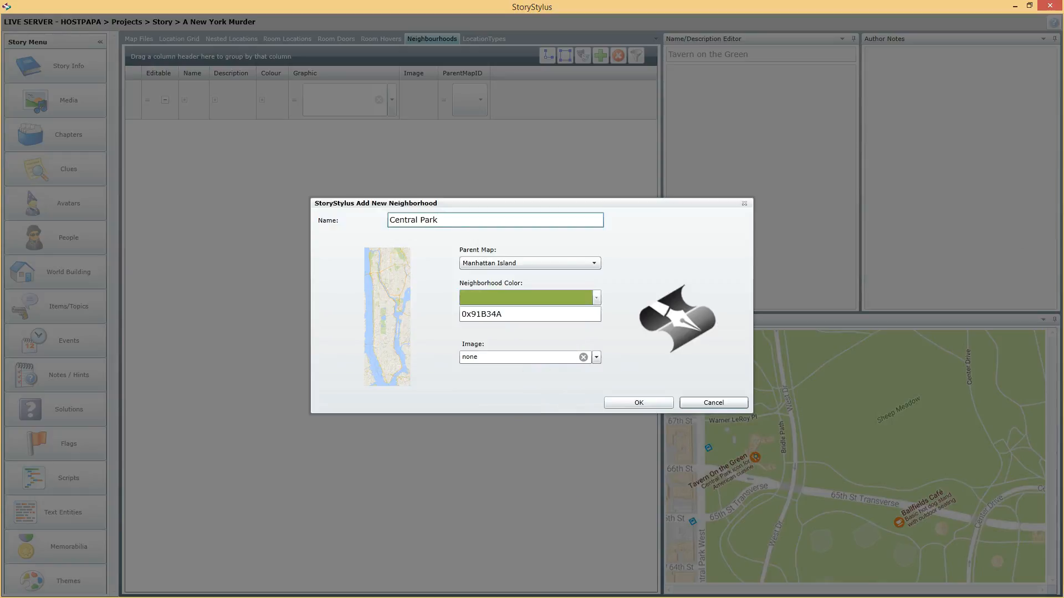
{"action": "left_click_drag", "start_coordinate": [1063, 83], "coordinate": [898, 78]}
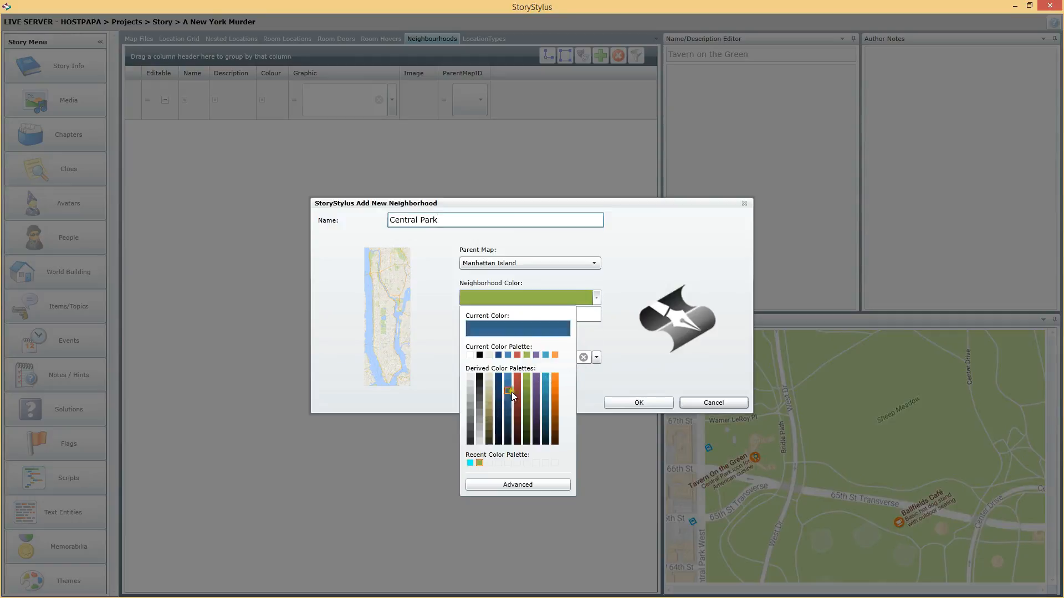
{"action": "left_click", "coordinate": [613, 287]}
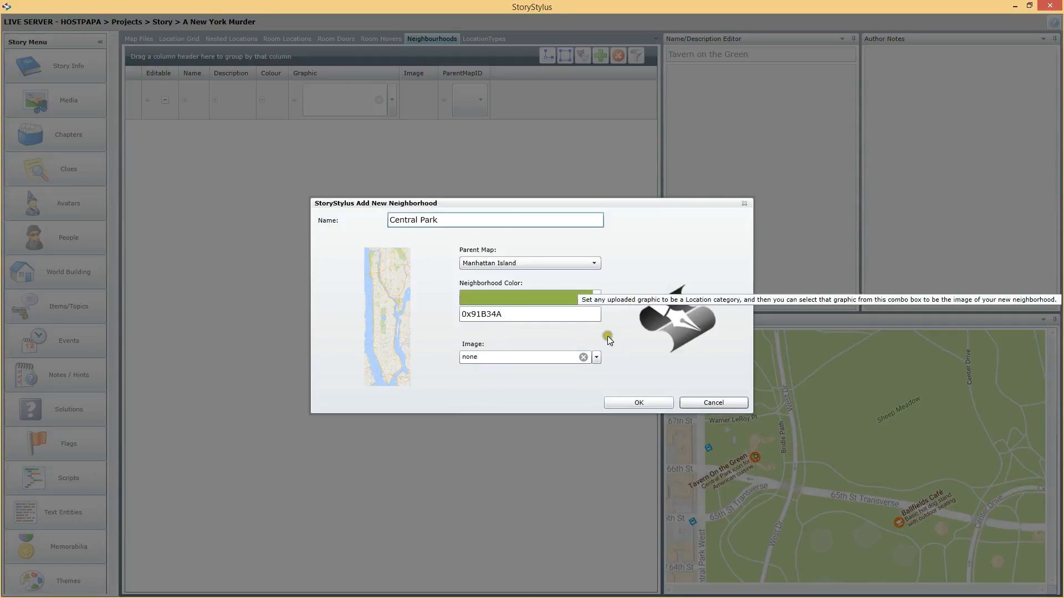
{"action": "left_click", "coordinate": [639, 405]}
{"action": "left_click", "coordinate": [640, 404]}
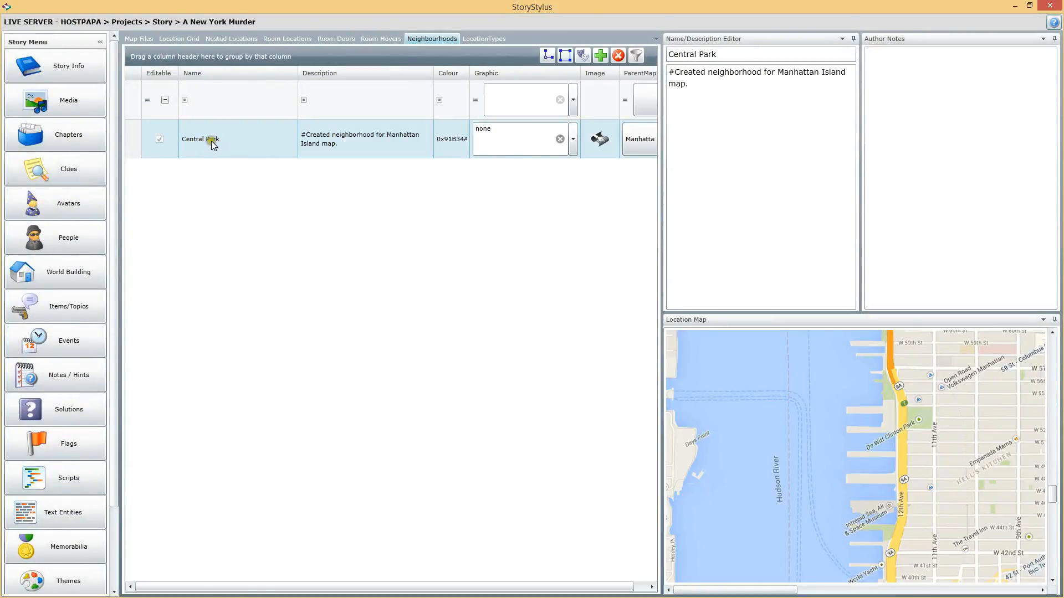
Start another new neighbourhood on the Manhattan Island map and name it Midtown South, consulting the neighbourhood map image
{"action": "left_click", "coordinate": [599, 60]}
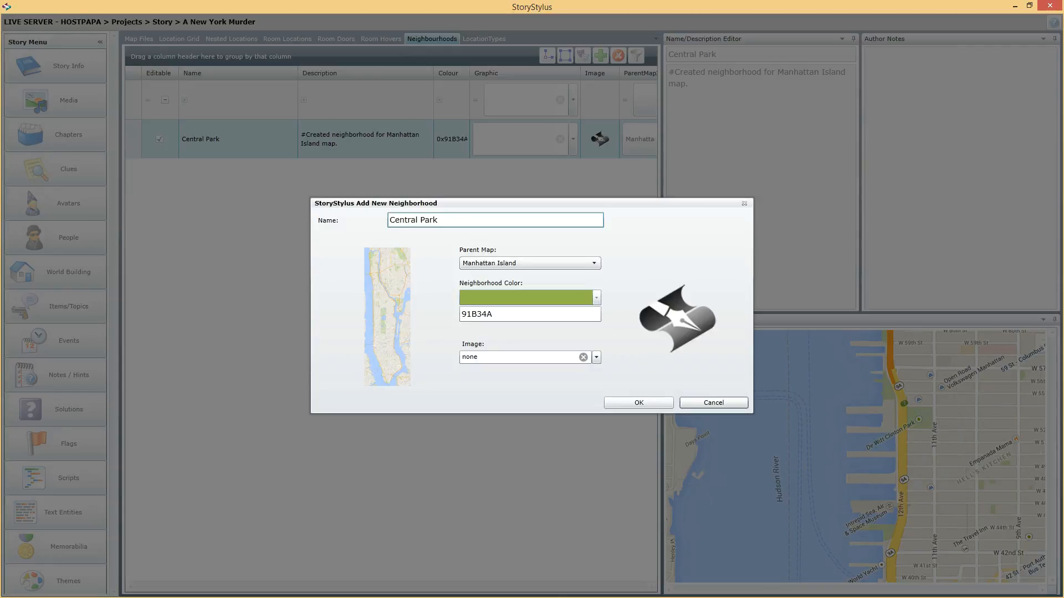
{"action": "key", "text": "alt+Tab"}
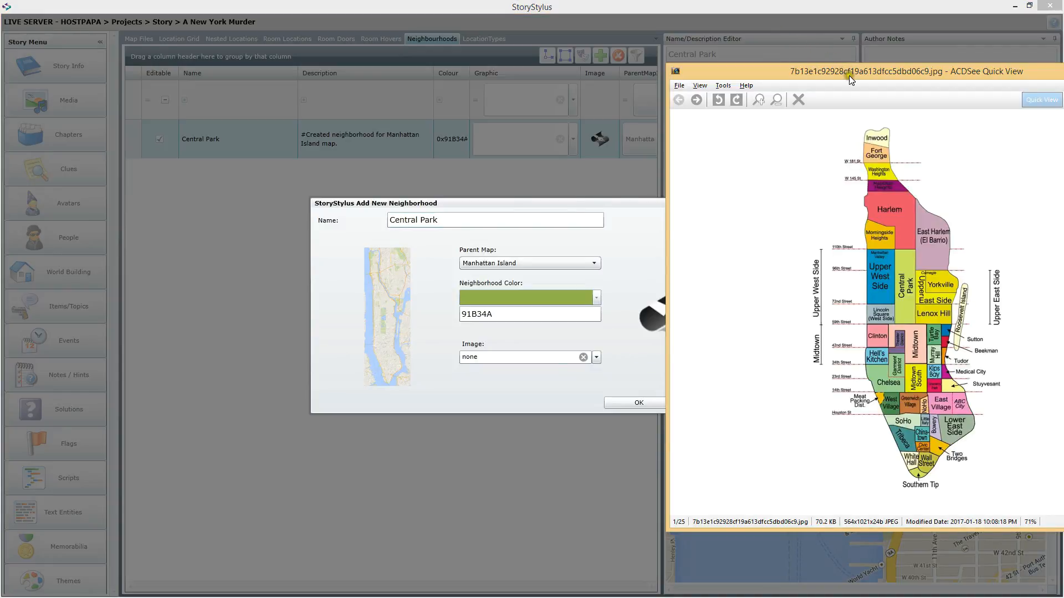
{"action": "key", "text": "alt+Tab"}
{"action": "left_click", "coordinate": [450, 221]}
{"action": "type", "text": "Midtown South"}
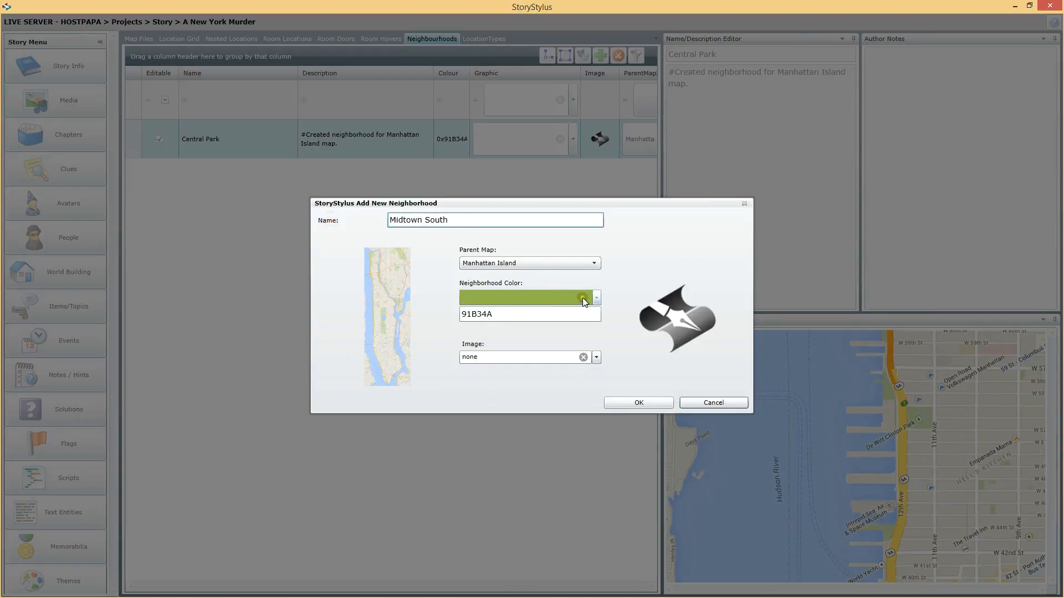
Set the Midtown South neighbourhood's colour to orange and adjust its colour code to 0xF79600
{"action": "left_click", "coordinate": [597, 298]}
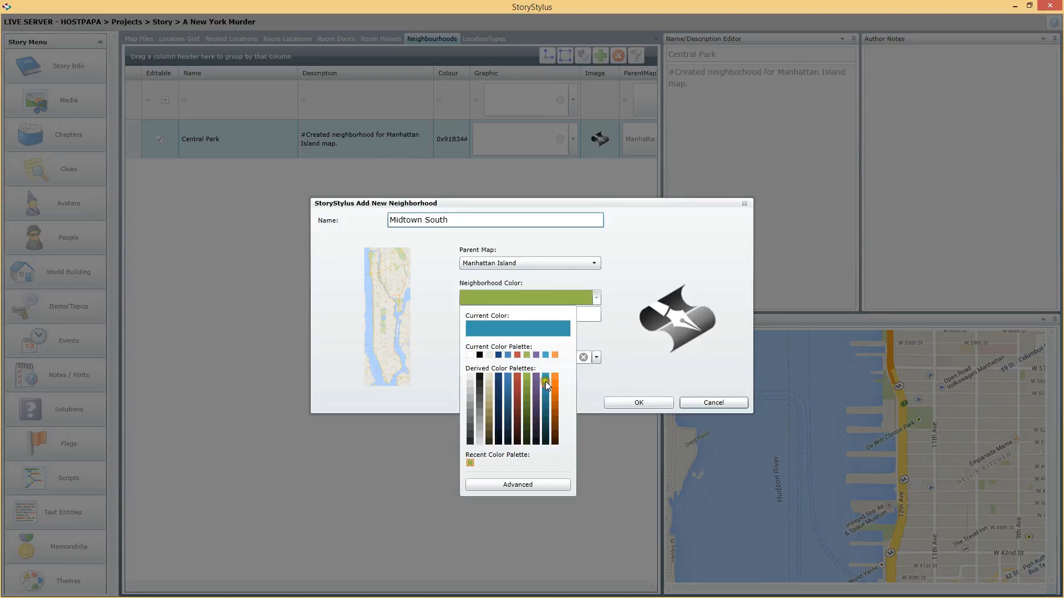
{"action": "left_click", "coordinate": [554, 356]}
{"action": "left_click", "coordinate": [496, 315]}
{"action": "key", "text": "BackSpace"}
{"action": "key", "text": "BackSpace"}
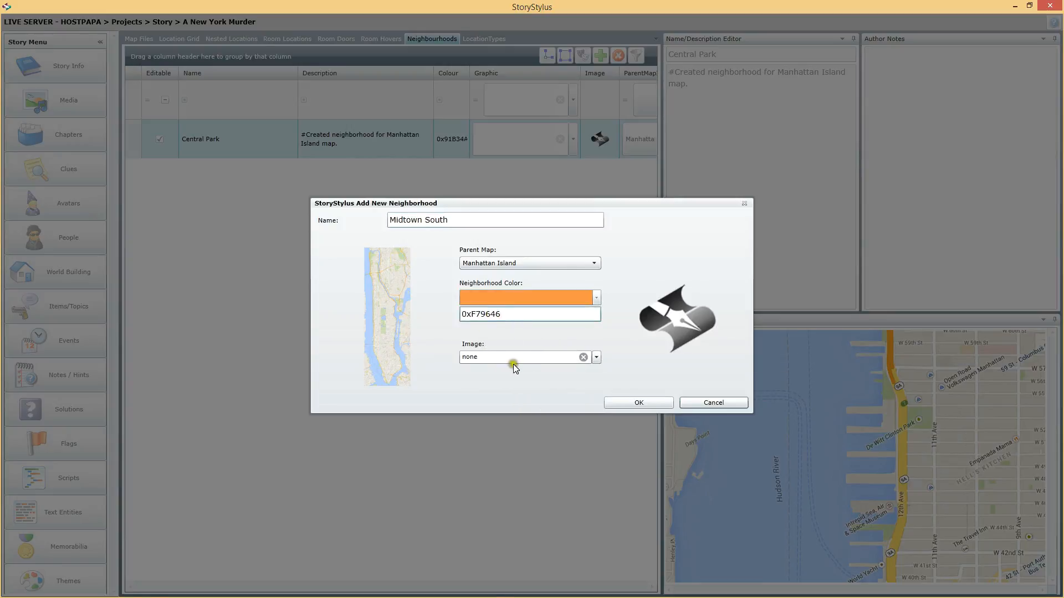
{"action": "type", "text": "00"}
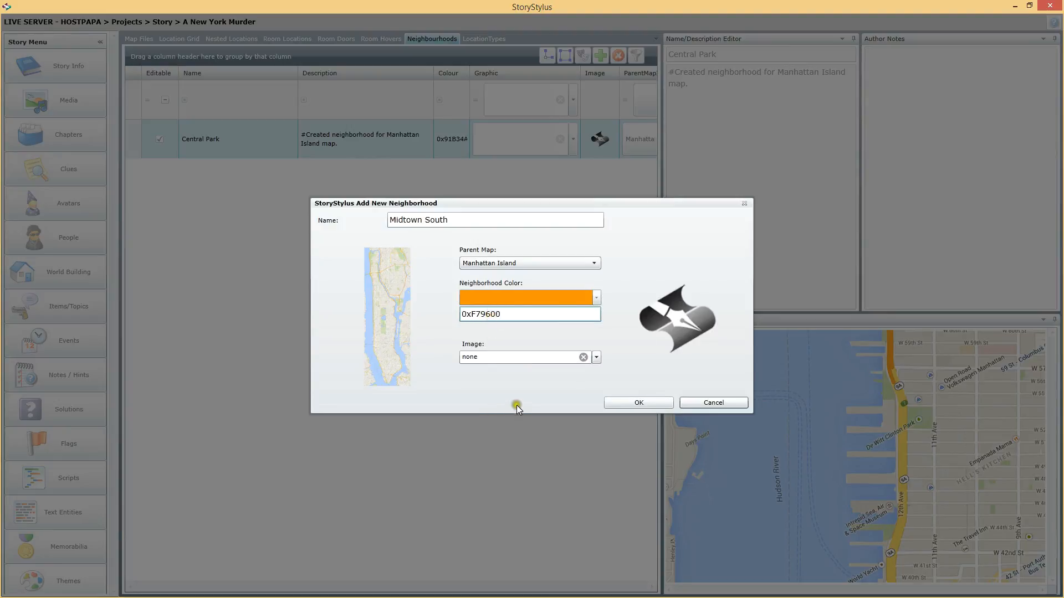
Create the Midtown South neighbourhood, and start another one on the Manhattan Island map named Civic Center
{"action": "left_click", "coordinate": [505, 357]}
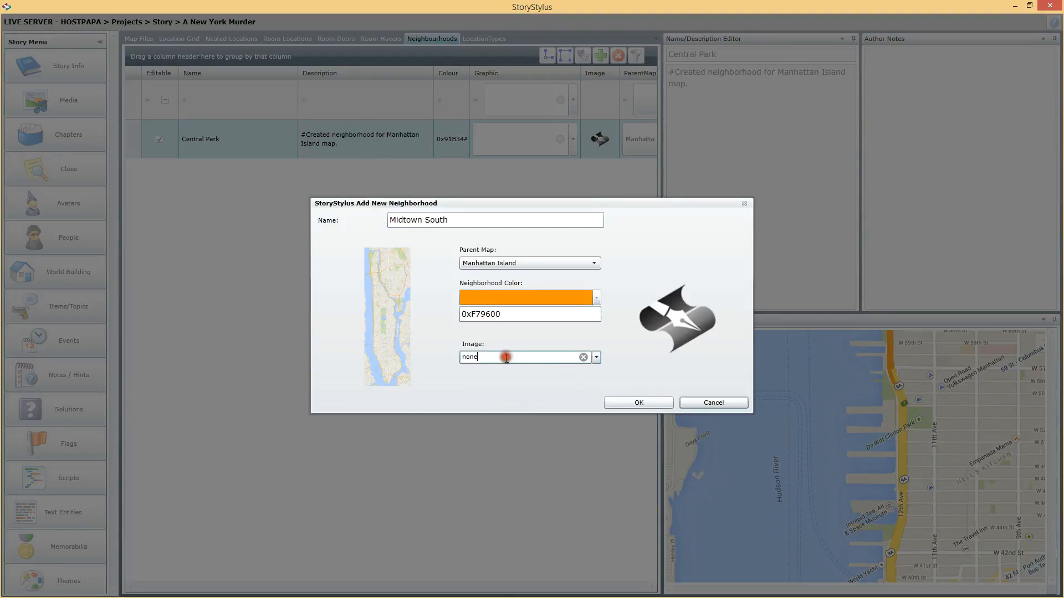
{"action": "left_click", "coordinate": [629, 403]}
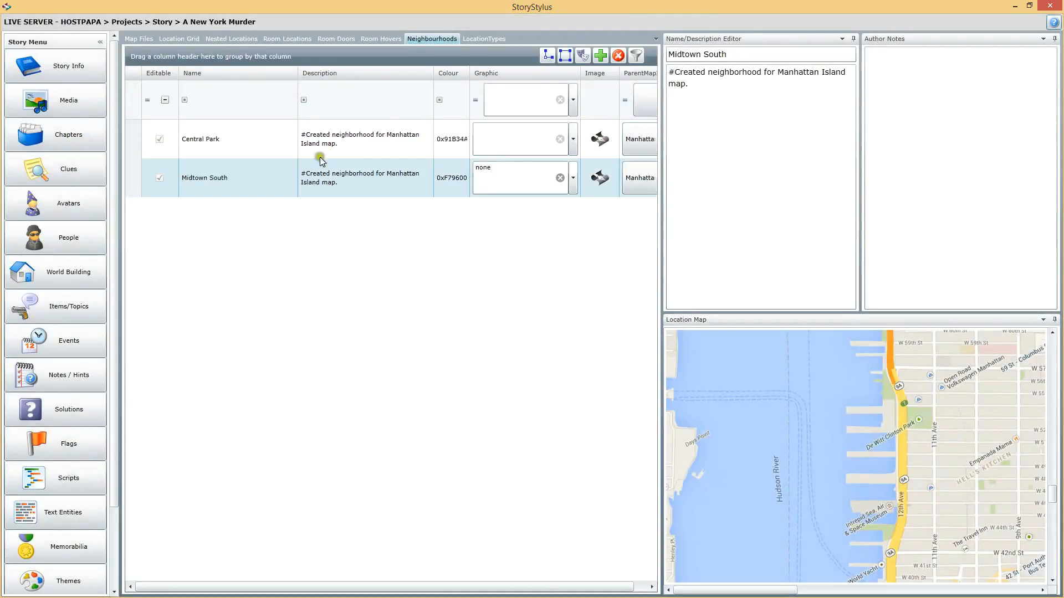
{"action": "left_click", "coordinate": [600, 55]}
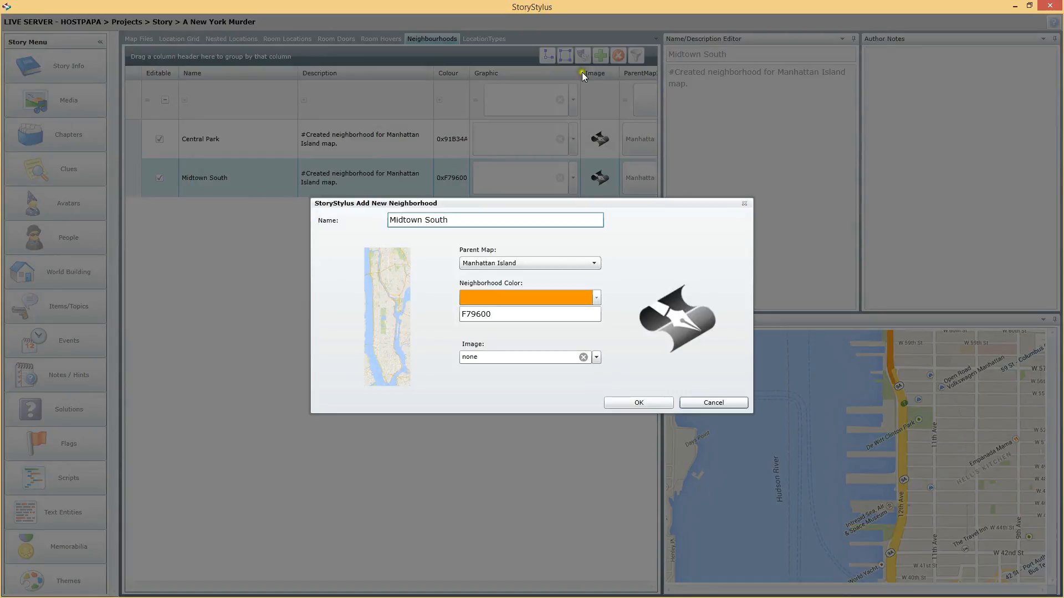
{"action": "left_click_drag", "start_coordinate": [465, 220], "coordinate": [352, 220]}
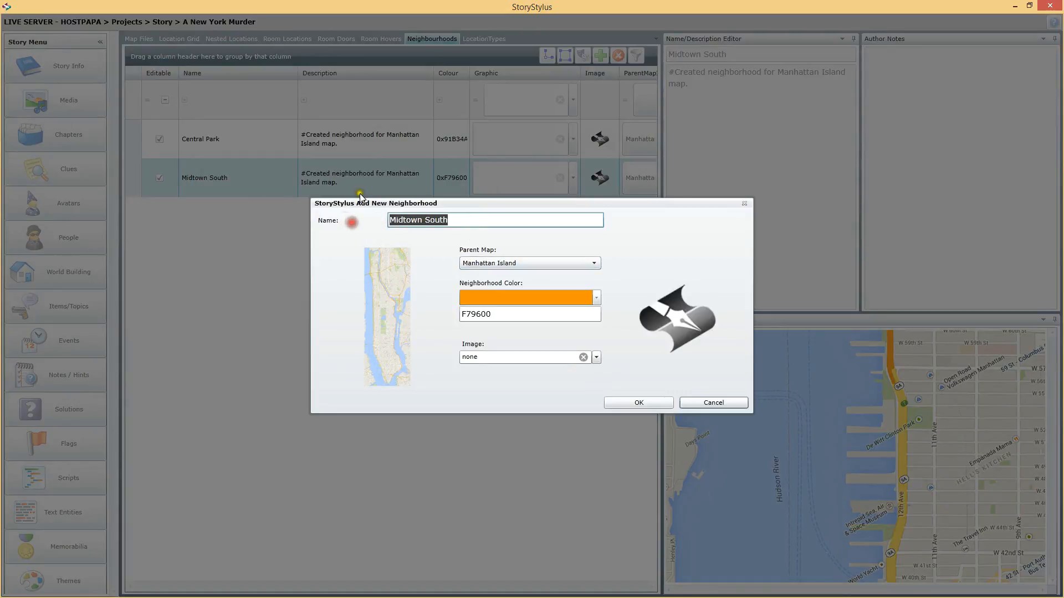
{"action": "type", "text": "Civic Center"}
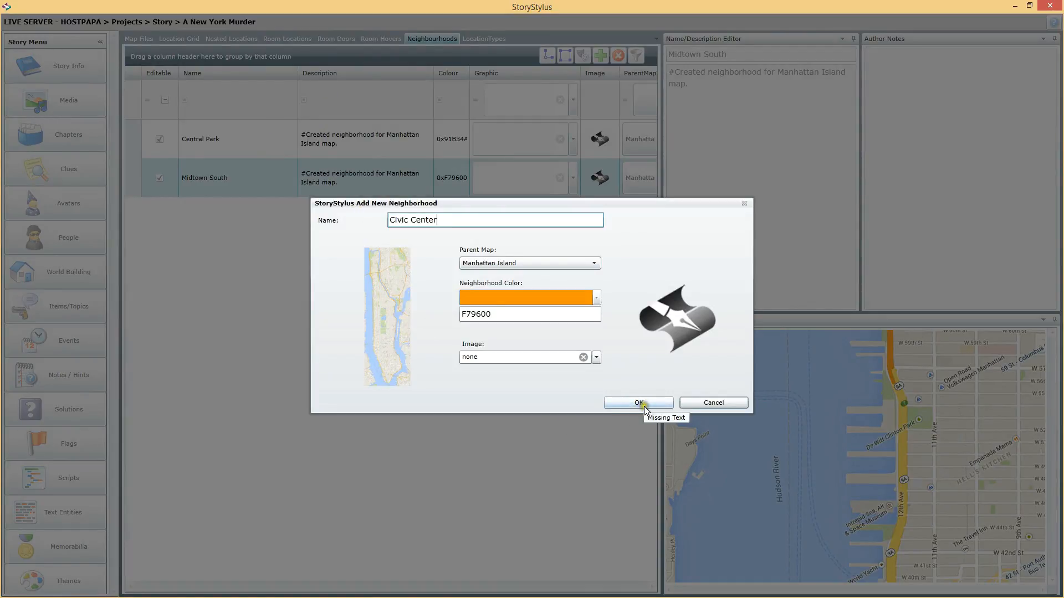
Set the Civic Center neighbourhood's colour to dark orange 0xE46C0A and create the neighbourhood
{"action": "left_click", "coordinate": [596, 300]}
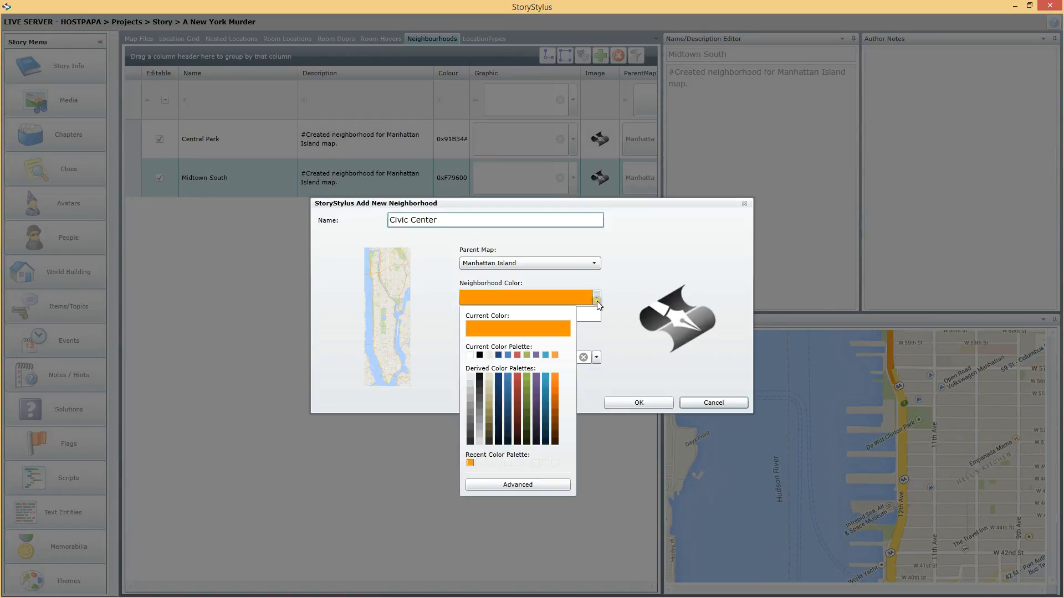
{"action": "left_click", "coordinate": [556, 391]}
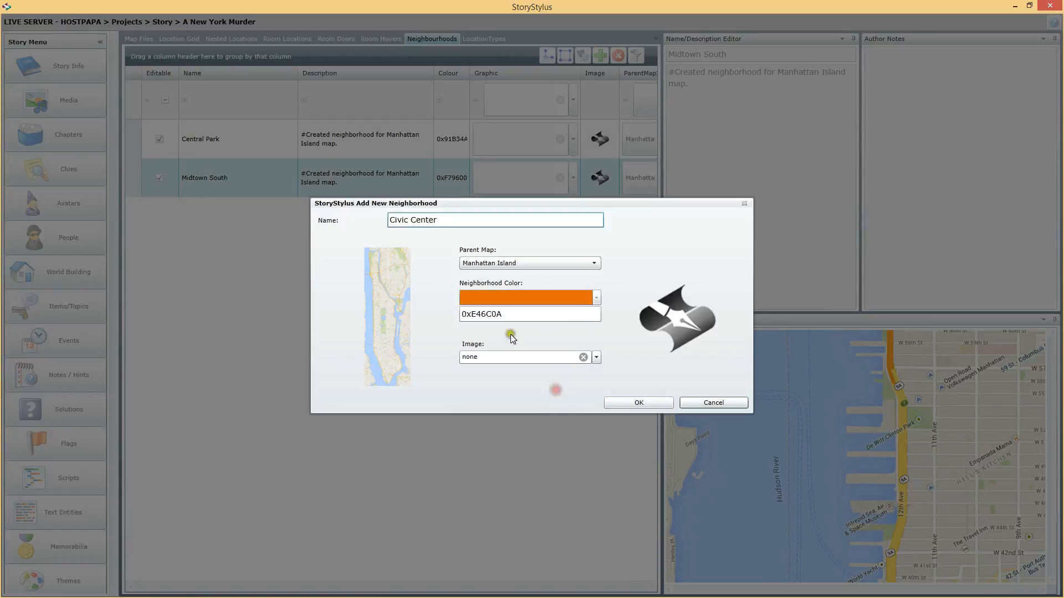
{"action": "left_click", "coordinate": [629, 408]}
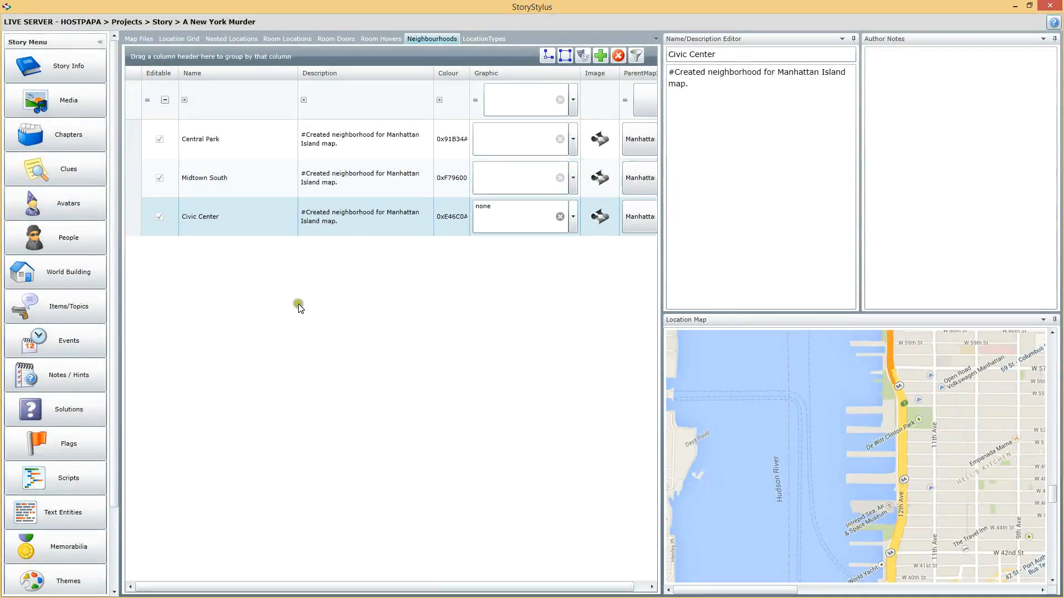
Select the Central Park neighbourhood and enlarge the location map area in both width and height
{"action": "left_click", "coordinate": [228, 132]}
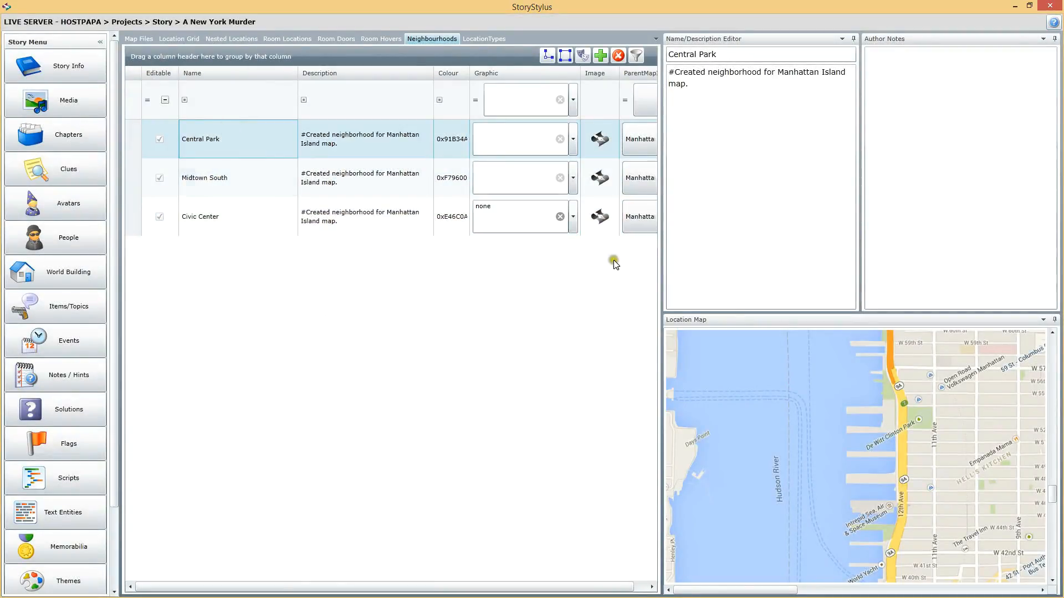
{"action": "left_click_drag", "start_coordinate": [661, 253], "coordinate": [284, 263]}
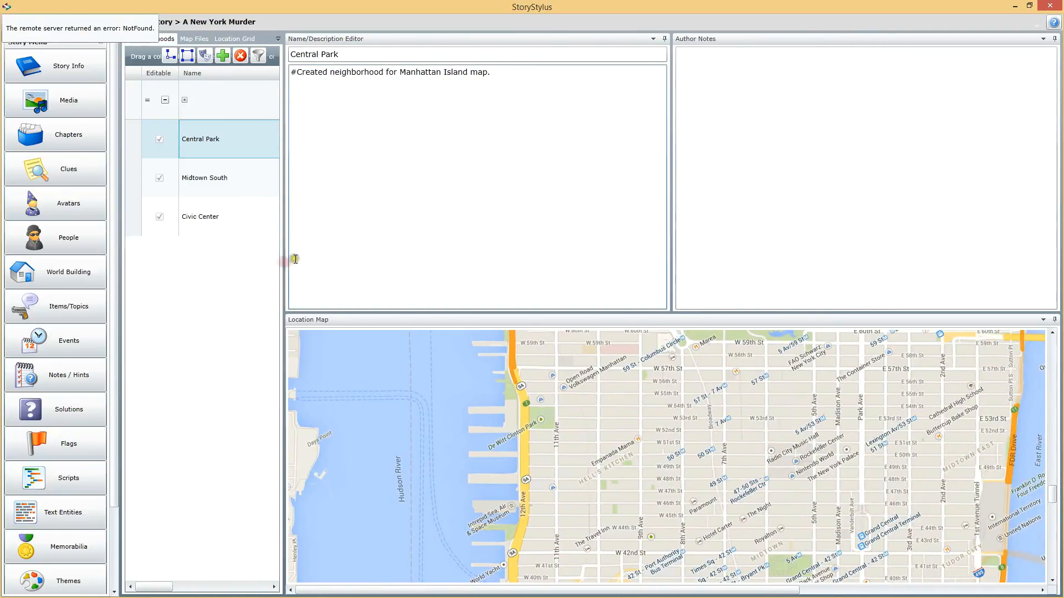
{"action": "left_click", "coordinate": [241, 171]}
{"action": "left_click", "coordinate": [229, 129]}
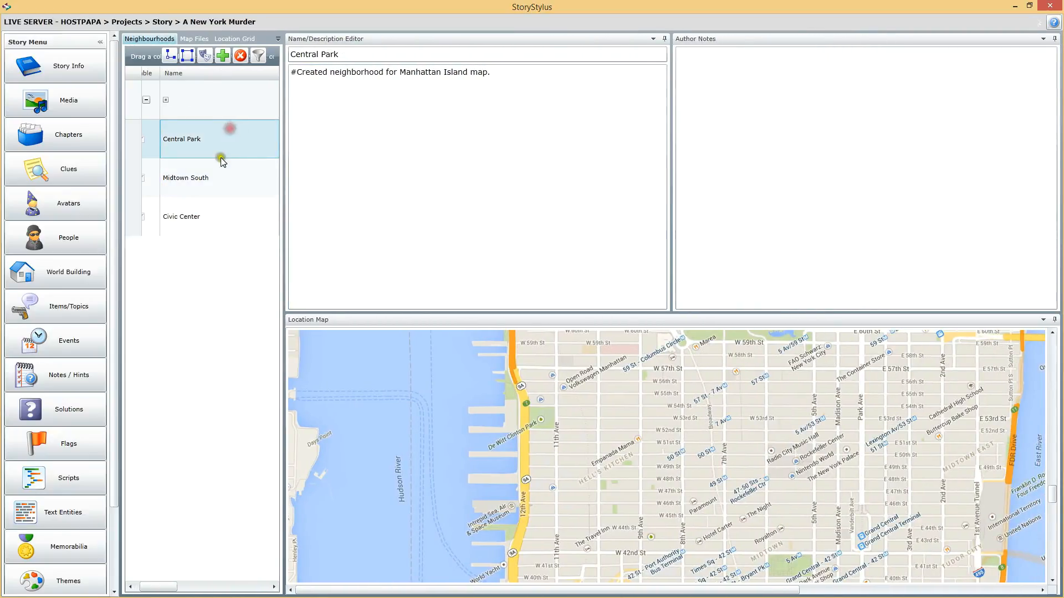
{"action": "left_click_drag", "start_coordinate": [876, 314], "coordinate": [837, 103]}
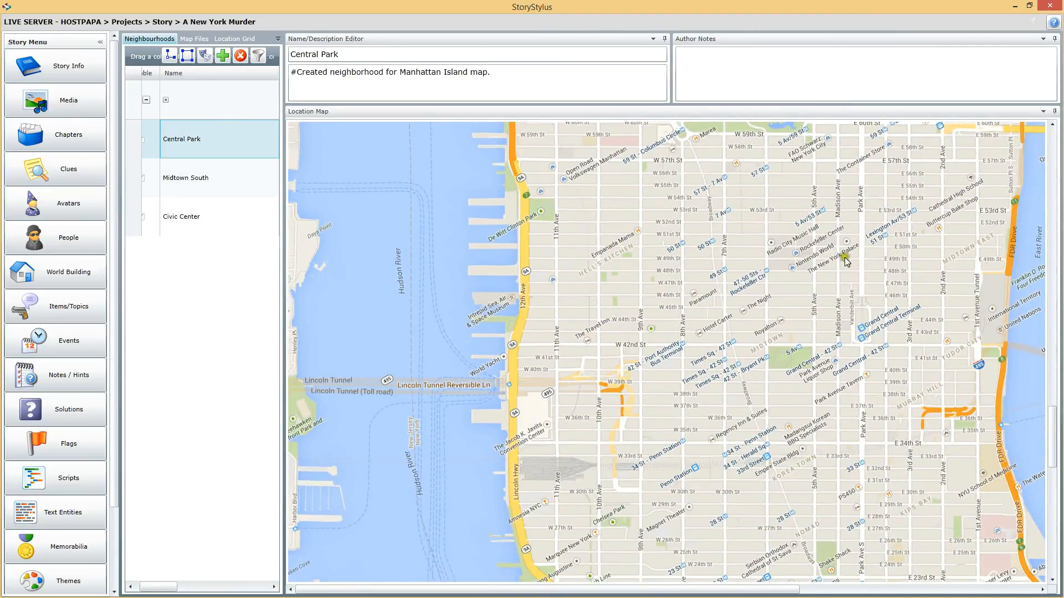
Outline the Central Park neighbourhood on the map with four corners, from 110th Street to 59th Street between Central Park West and 5th Avenue
{"action": "left_click_drag", "start_coordinate": [1050, 415], "coordinate": [1030, 310]}
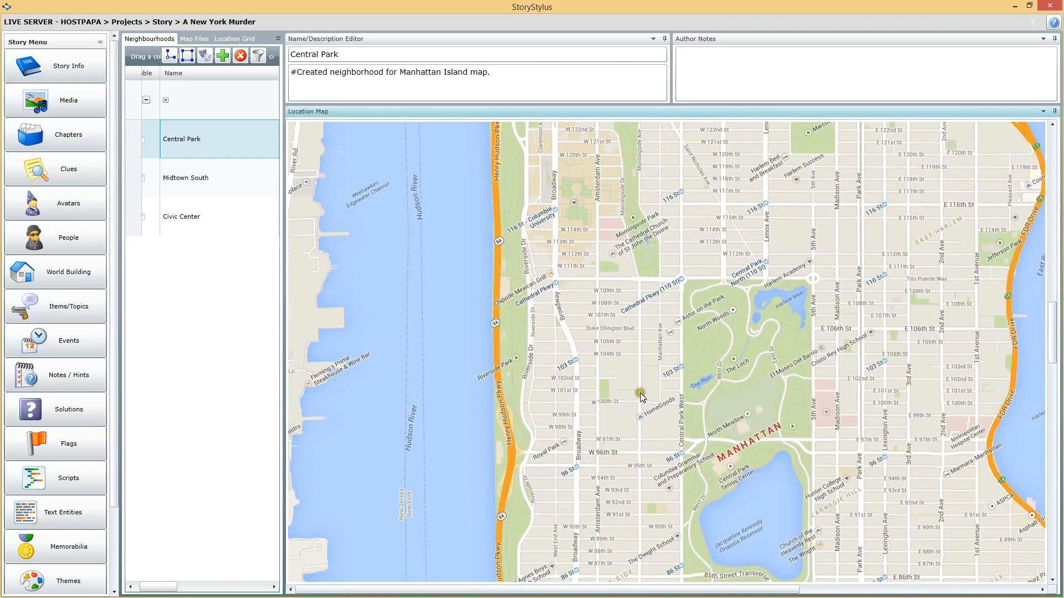
{"action": "left_click", "coordinate": [681, 279]}
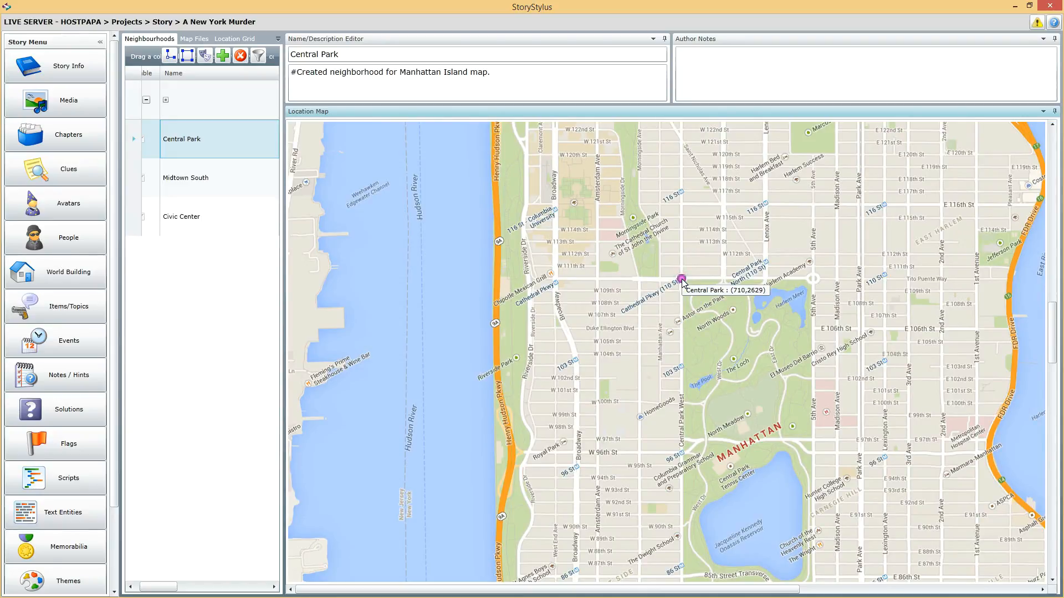
{"action": "left_click", "coordinate": [812, 278]}
{"action": "left_click", "coordinate": [812, 278]}
{"action": "left_click_drag", "start_coordinate": [1054, 305], "coordinate": [1054, 373]}
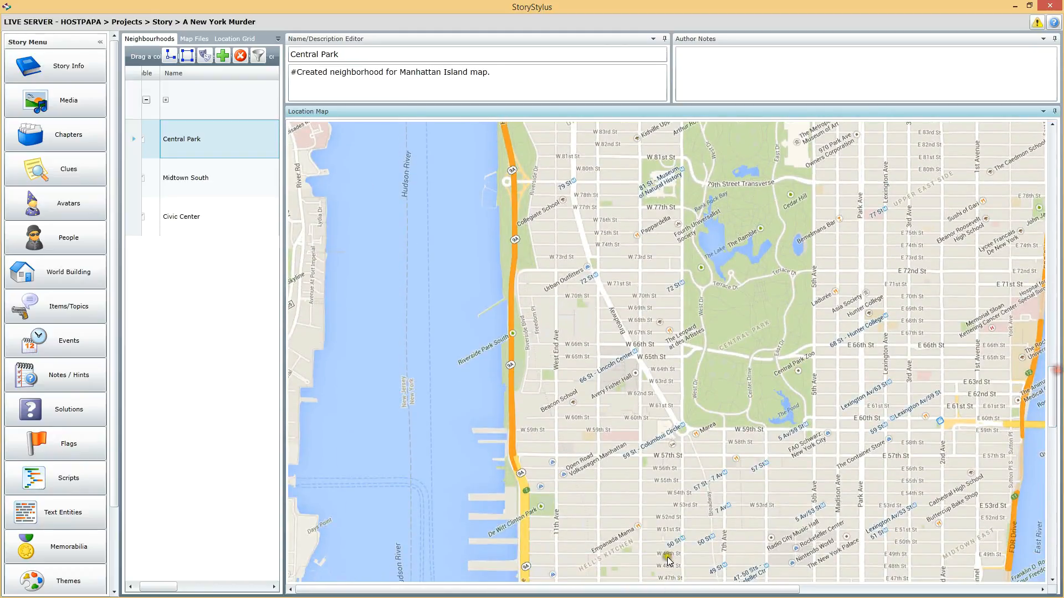
{"action": "left_click", "coordinate": [814, 429]}
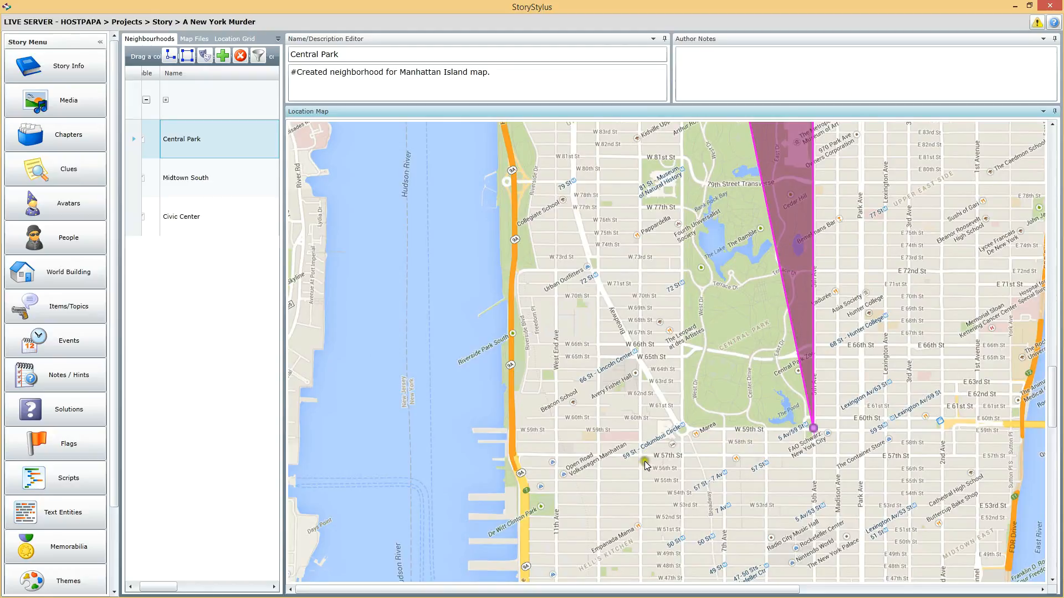
{"action": "left_click", "coordinate": [682, 428]}
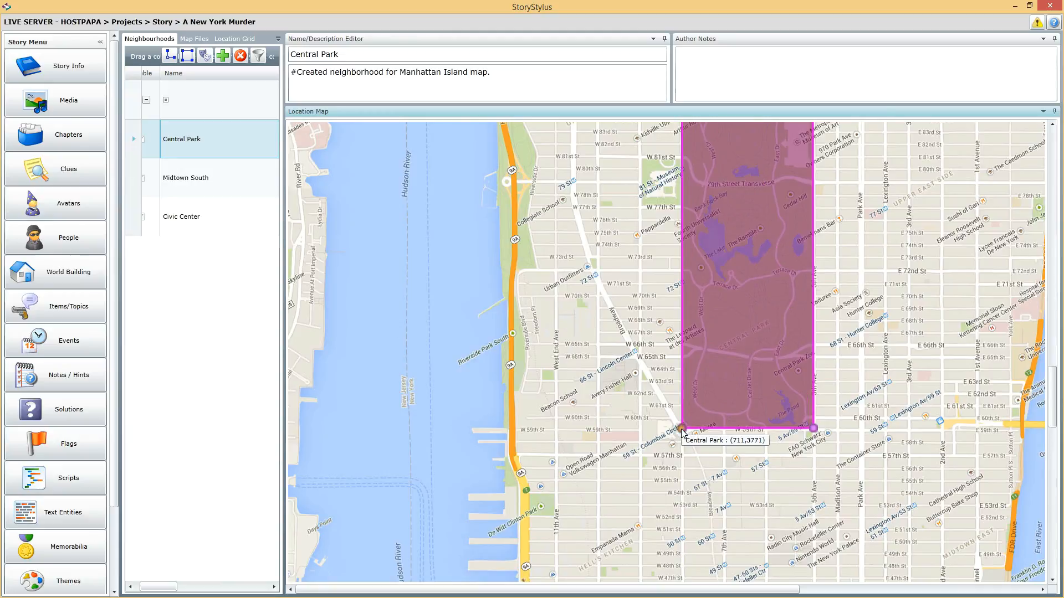
{"action": "left_click_drag", "start_coordinate": [1054, 390], "coordinate": [1025, 353]}
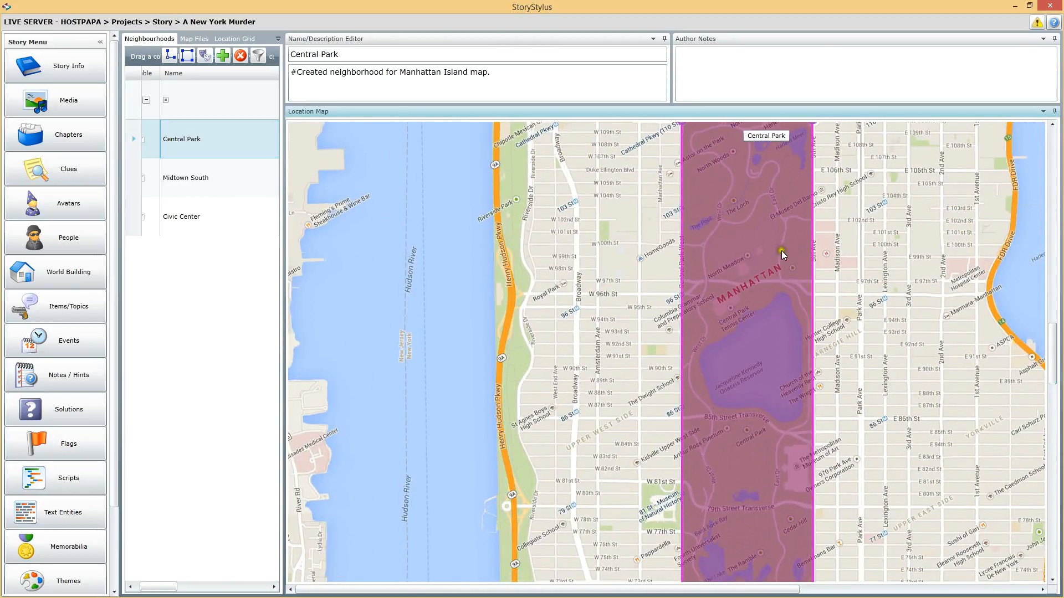
{"action": "left_click_drag", "start_coordinate": [1055, 351], "coordinate": [1056, 309]}
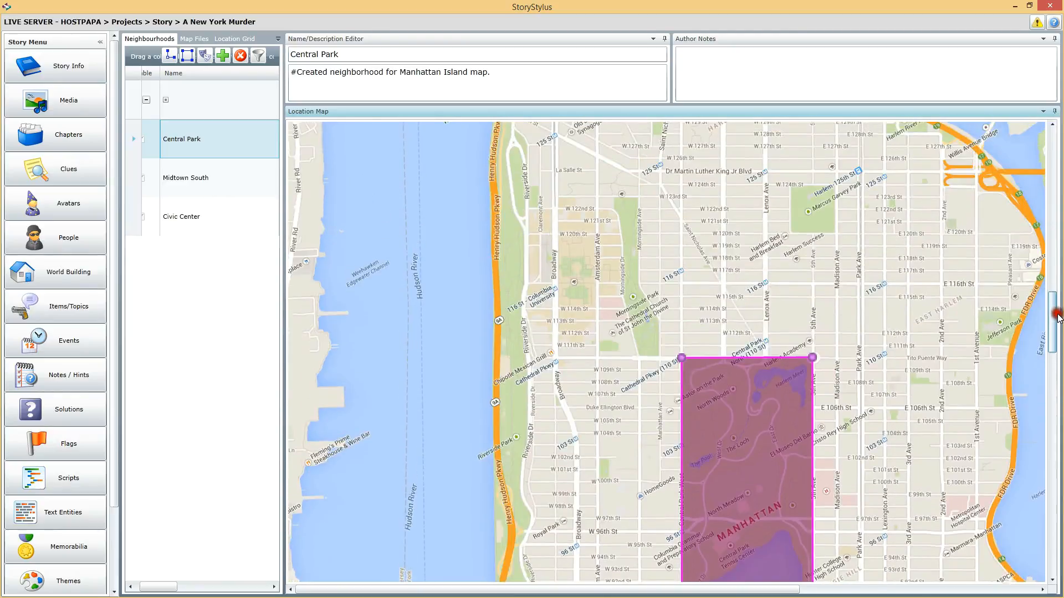
Select the Midtown South neighbourhood and place its northern boundary along 42nd Street, with corners at 7th Avenue and Park Avenue
{"action": "left_click", "coordinate": [195, 174]}
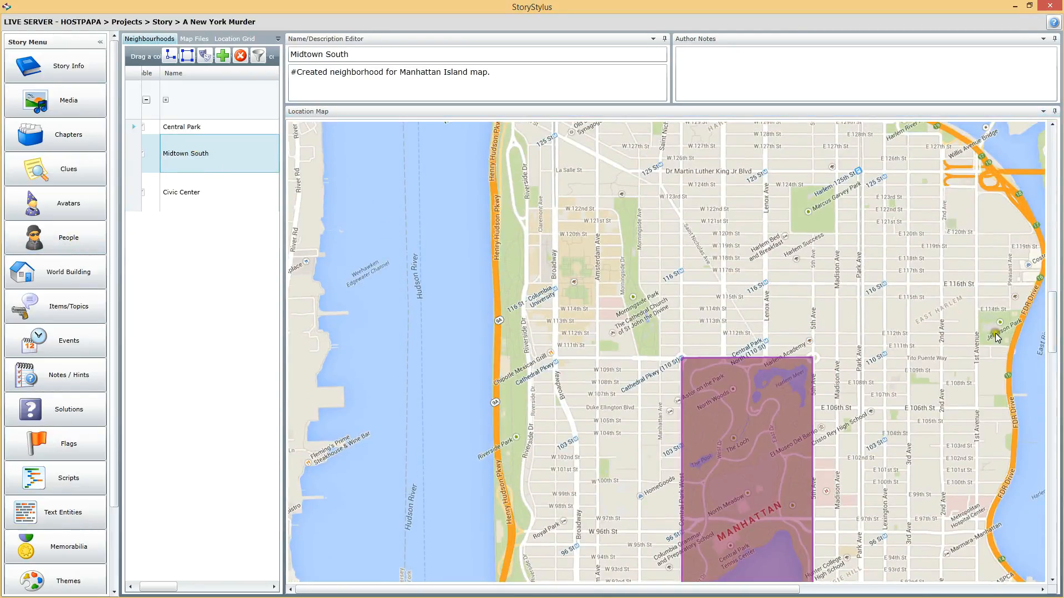
{"action": "left_click", "coordinate": [1051, 299]}
{"action": "left_click_drag", "start_coordinate": [1051, 300], "coordinate": [1055, 417]}
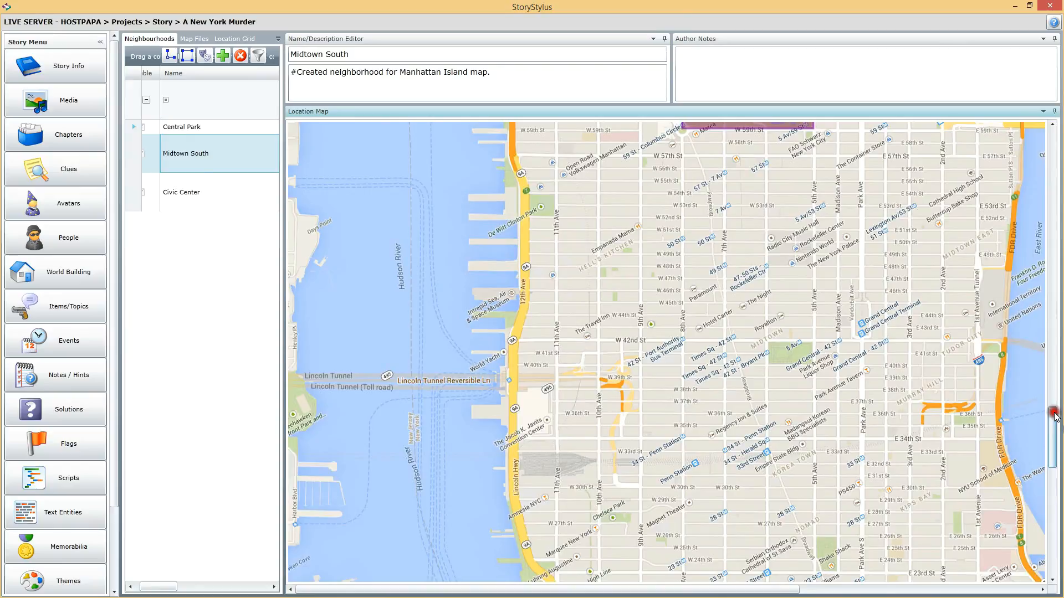
{"action": "left_click_drag", "start_coordinate": [662, 589], "coordinate": [740, 584]}
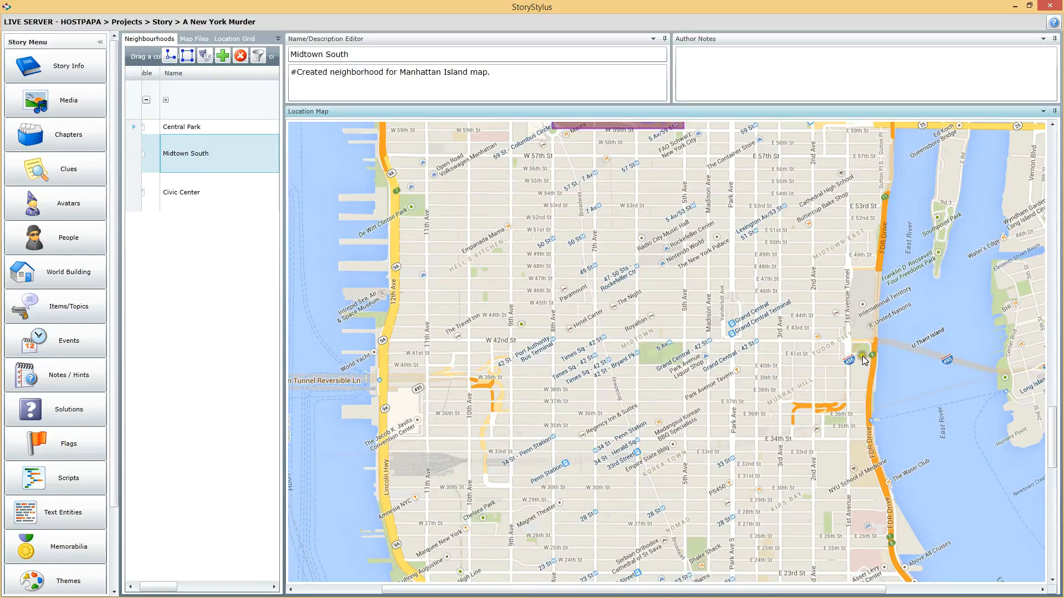
{"action": "left_click", "coordinate": [683, 347]}
{"action": "left_click", "coordinate": [686, 340]}
{"action": "left_click", "coordinate": [690, 339]}
{"action": "left_click", "coordinate": [591, 352]}
{"action": "left_click", "coordinate": [596, 339]}
{"action": "left_click", "coordinate": [594, 340]}
{"action": "left_click", "coordinate": [732, 342]}
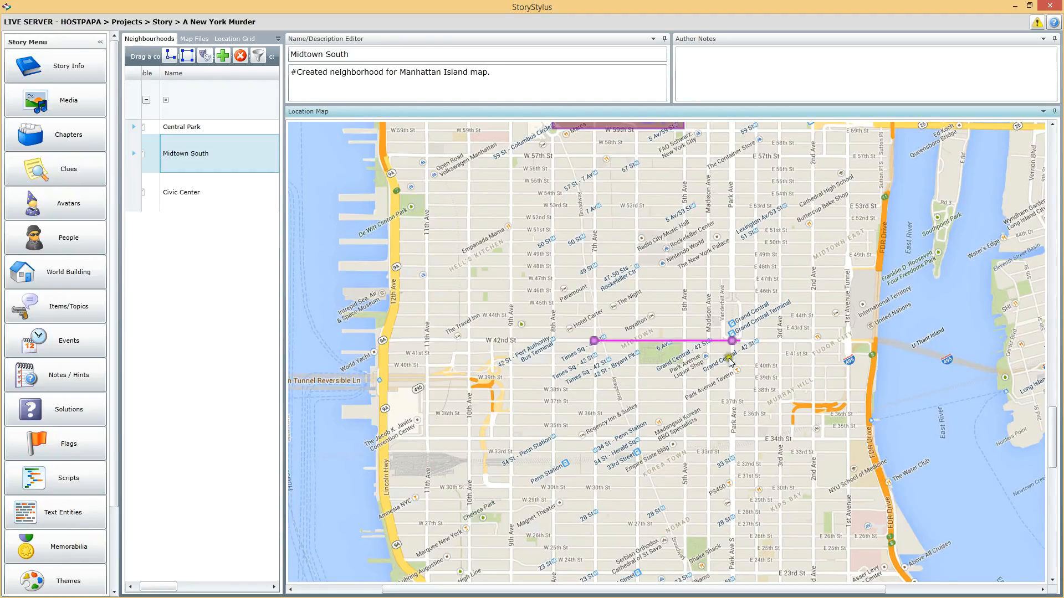
Consult the Manhattan neighbourhood map image for the boundaries of Midtown South
{"action": "left_click_drag", "start_coordinate": [1053, 423], "coordinate": [1056, 441]}
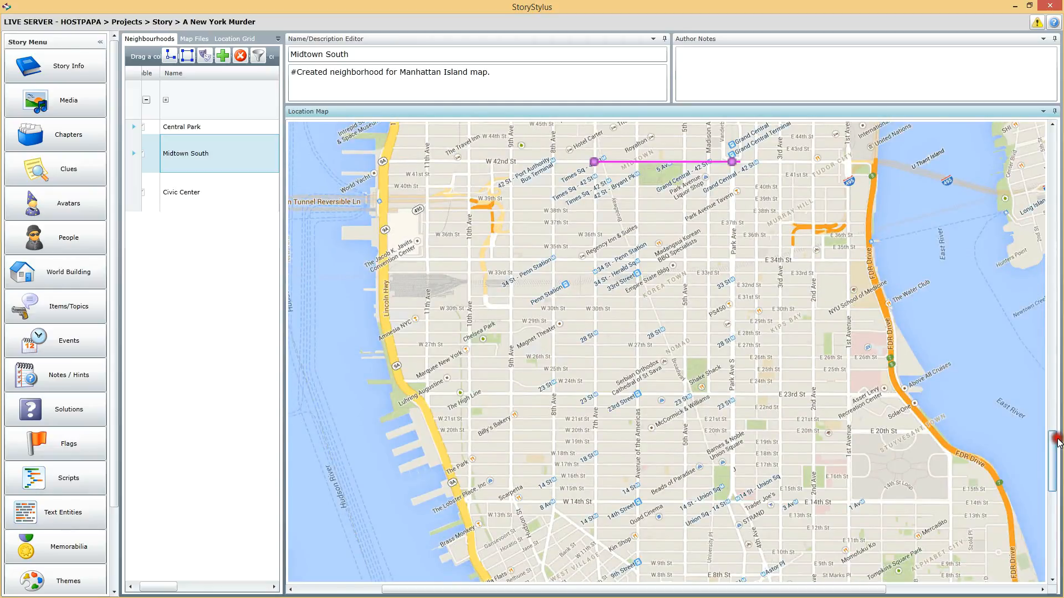
{"action": "left_click_drag", "start_coordinate": [1057, 442], "coordinate": [1058, 433]}
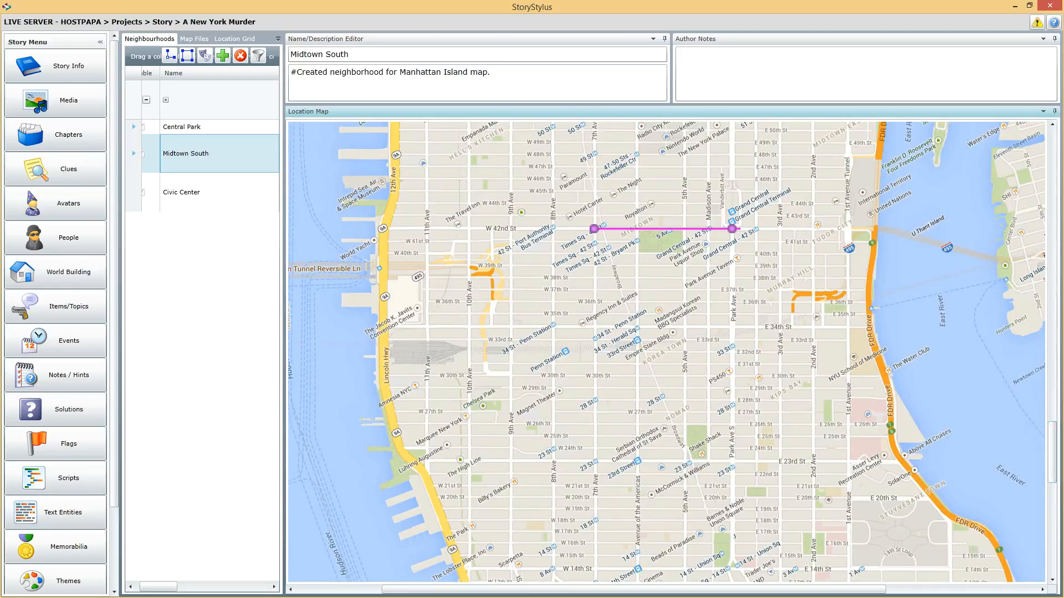
{"action": "left_click_drag", "start_coordinate": [1063, 75], "coordinate": [784, 65]}
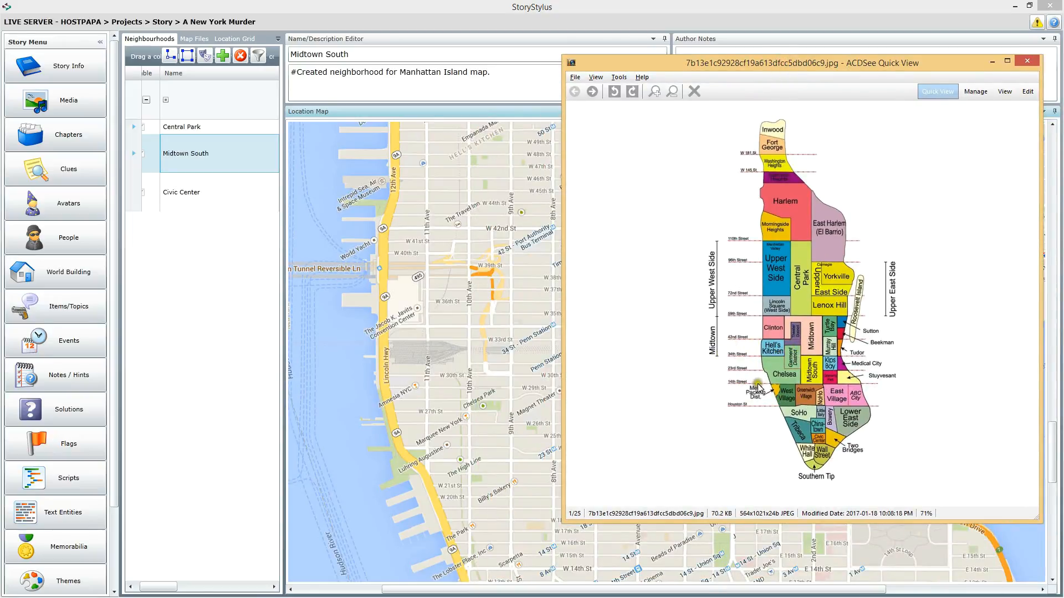
{"action": "left_click_drag", "start_coordinate": [790, 72], "coordinate": [1063, 67]}
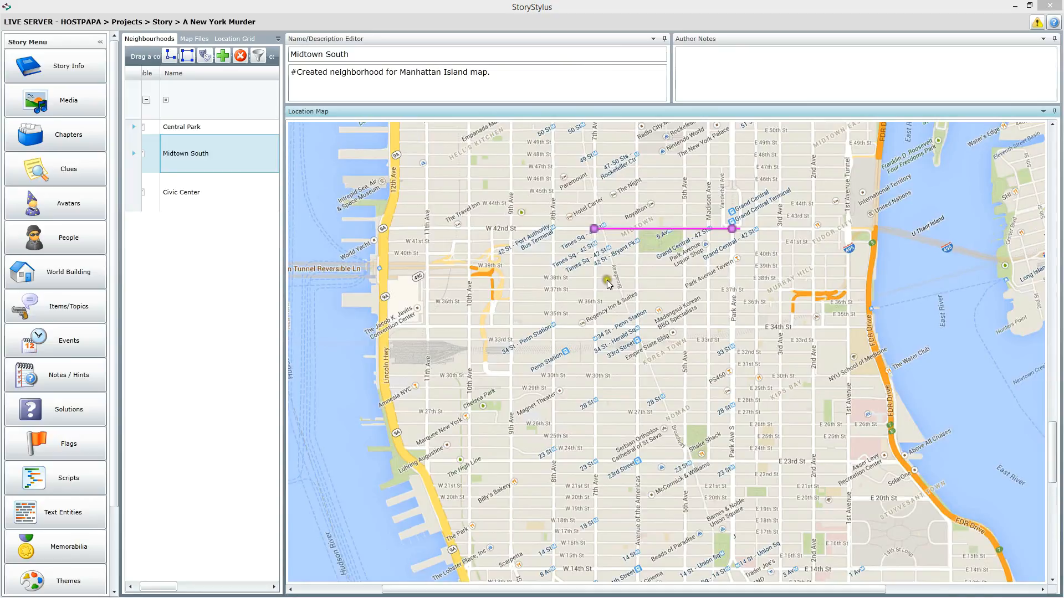
Try to pick the Midtown South boundary corner at 7th Avenue and 42nd Street, and reselect the neighbourhood
{"action": "left_click", "coordinate": [593, 230]}
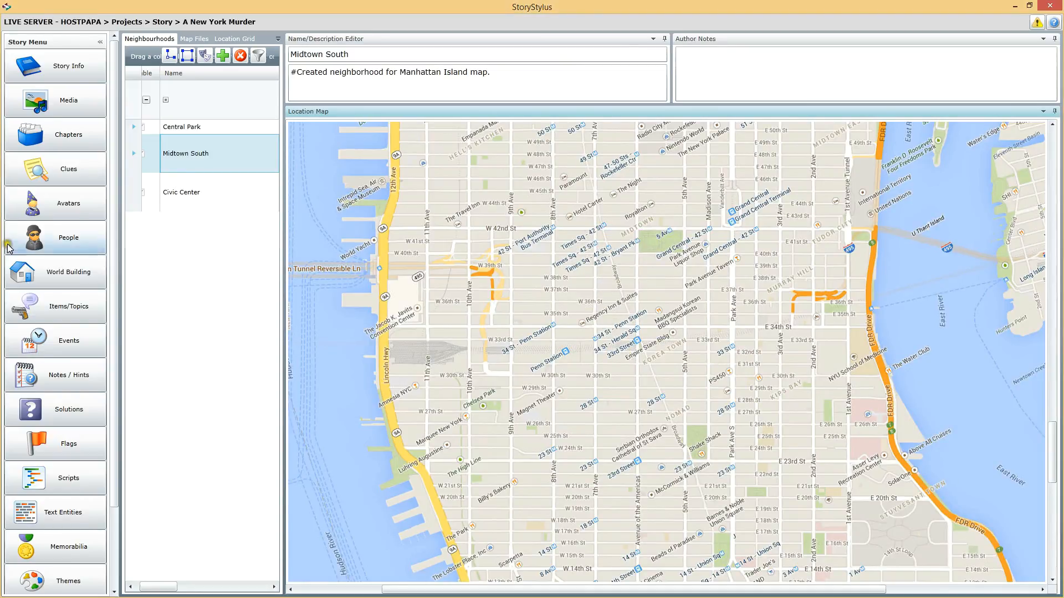
{"action": "left_click", "coordinate": [200, 191]}
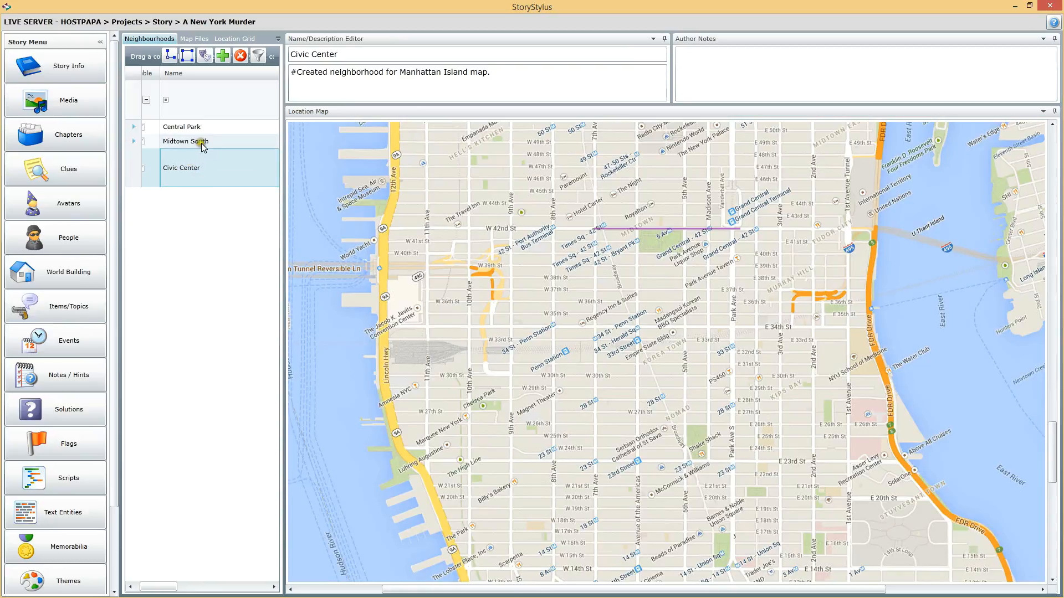
{"action": "left_click", "coordinate": [201, 142]}
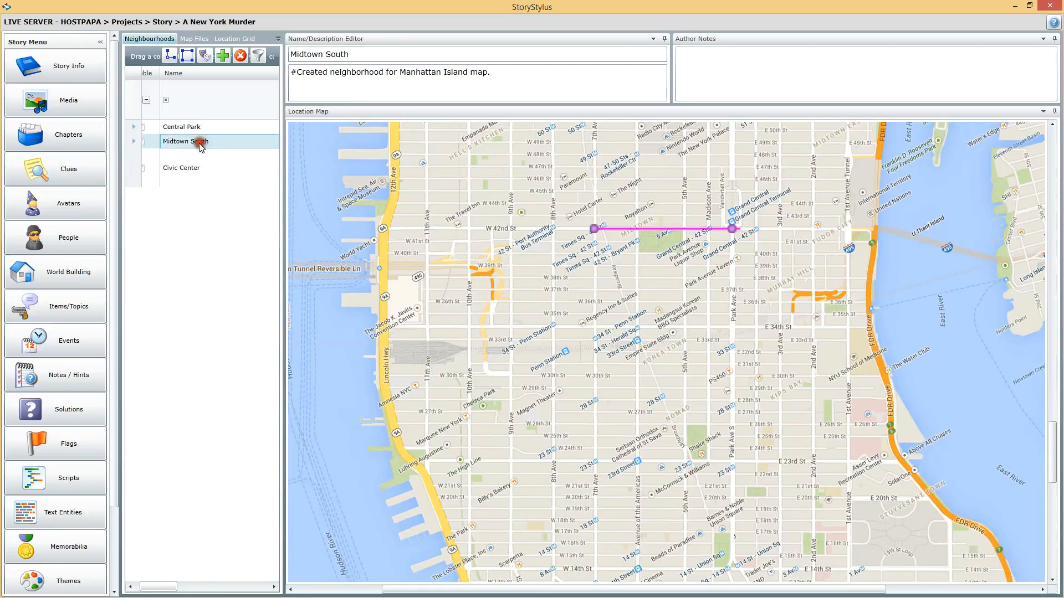
{"action": "left_click", "coordinate": [593, 232]}
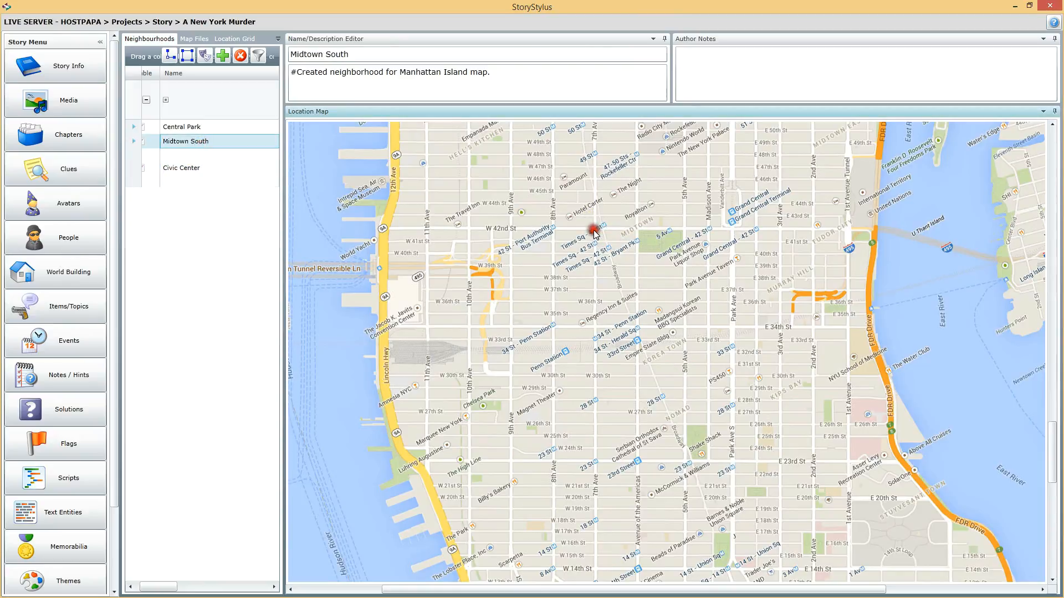
{"action": "left_click", "coordinate": [212, 141]}
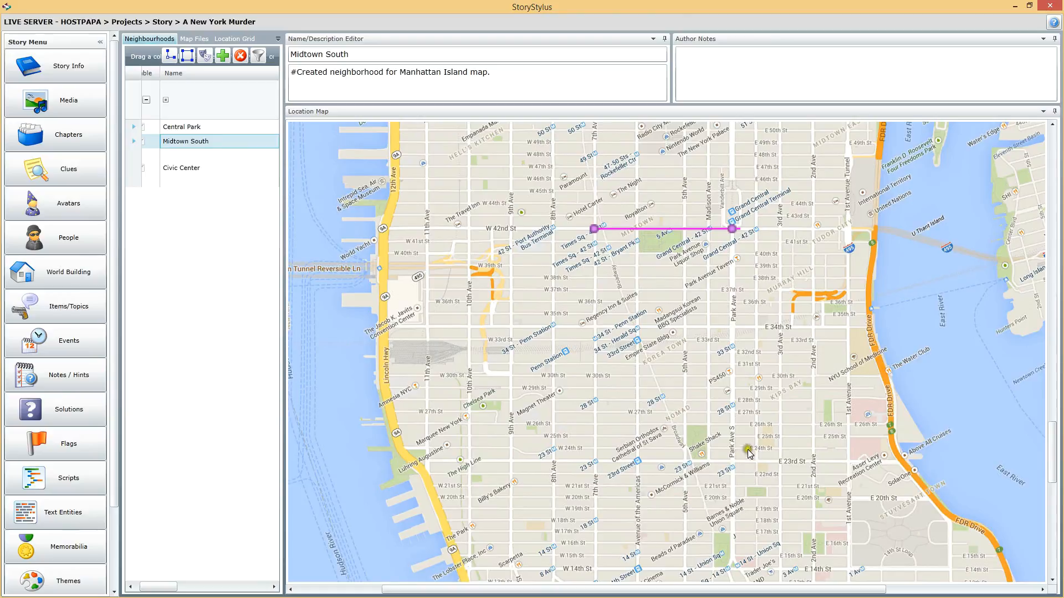
Complete the Midtown South outline with southern corners on 14th Street at Park Avenue and 7th Avenue
{"action": "mouse_move", "coordinate": [1052, 432]}
{"action": "left_mouse_down"}
{"action": "mouse_move", "coordinate": [1052, 465]}
{"action": "mouse_move", "coordinate": [1051, 447]}
{"action": "left_mouse_up"}
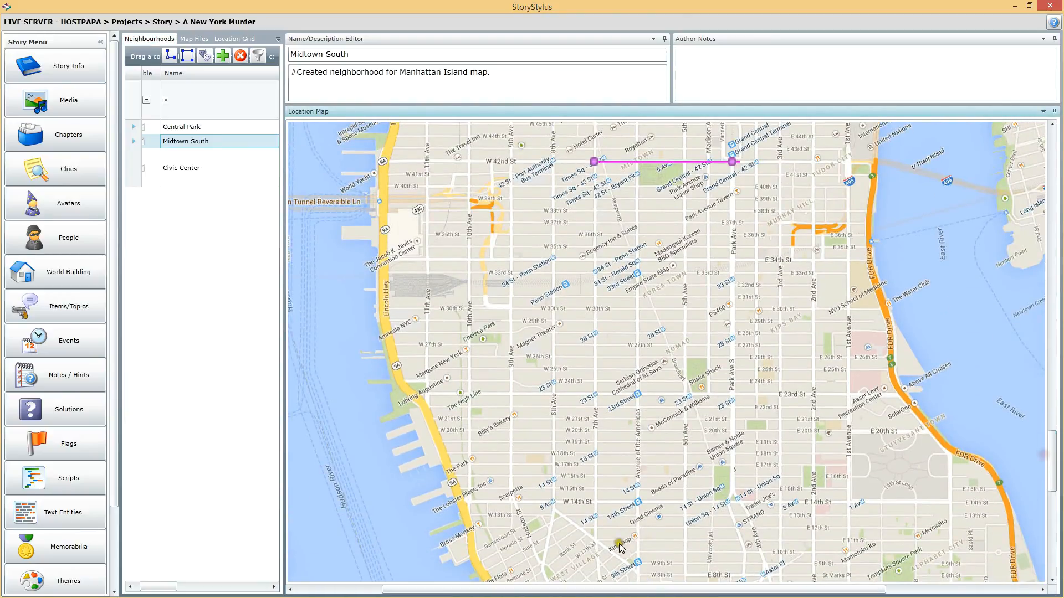
{"action": "left_click", "coordinate": [733, 503]}
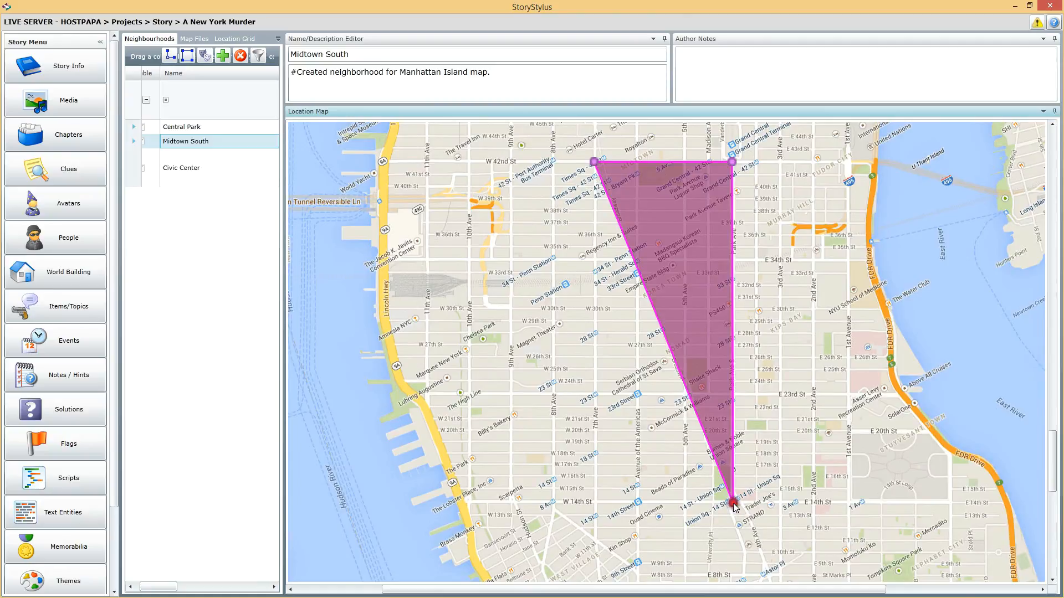
{"action": "left_click", "coordinate": [595, 502]}
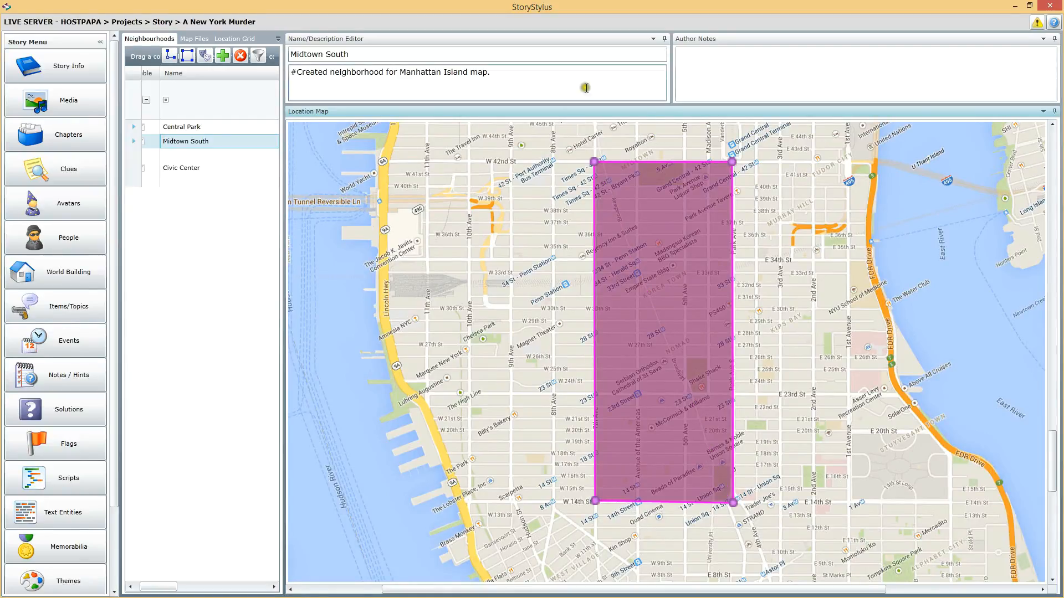
Try to adjust the Midtown South boundary corner at 7th Avenue and 42nd Street directly on the map, reselecting the neighbourhood
{"action": "left_click", "coordinate": [594, 162]}
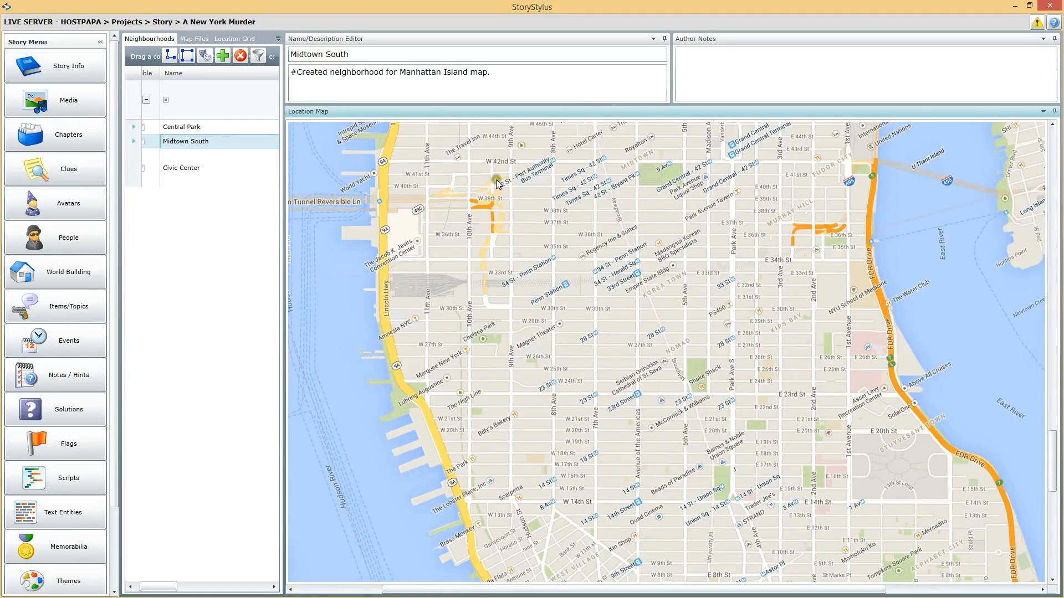
{"action": "left_click", "coordinate": [174, 168]}
{"action": "left_click", "coordinate": [195, 142]}
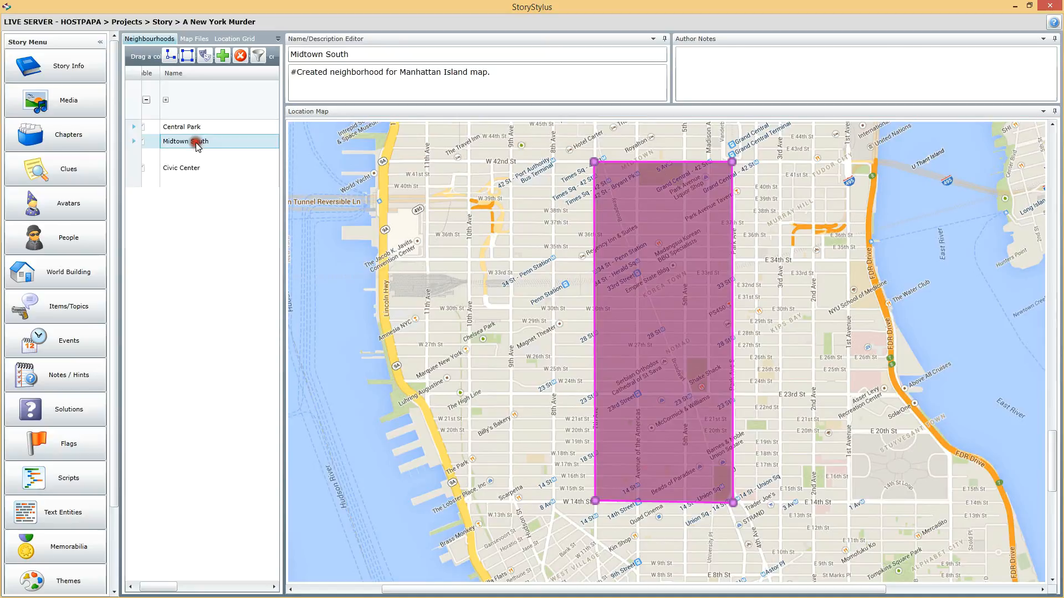
{"action": "left_click", "coordinate": [594, 162]}
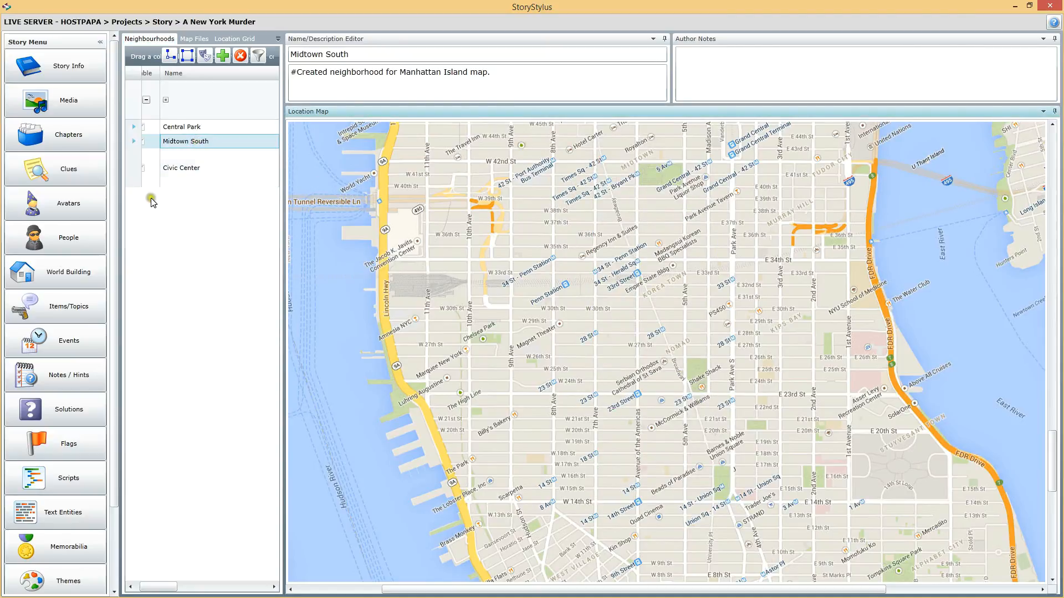
Expand Midtown South's region points, widen the neighbourhood list to show X and Y, and identify the two northern corner points
{"action": "left_click", "coordinate": [149, 166]}
{"action": "left_click", "coordinate": [133, 142]}
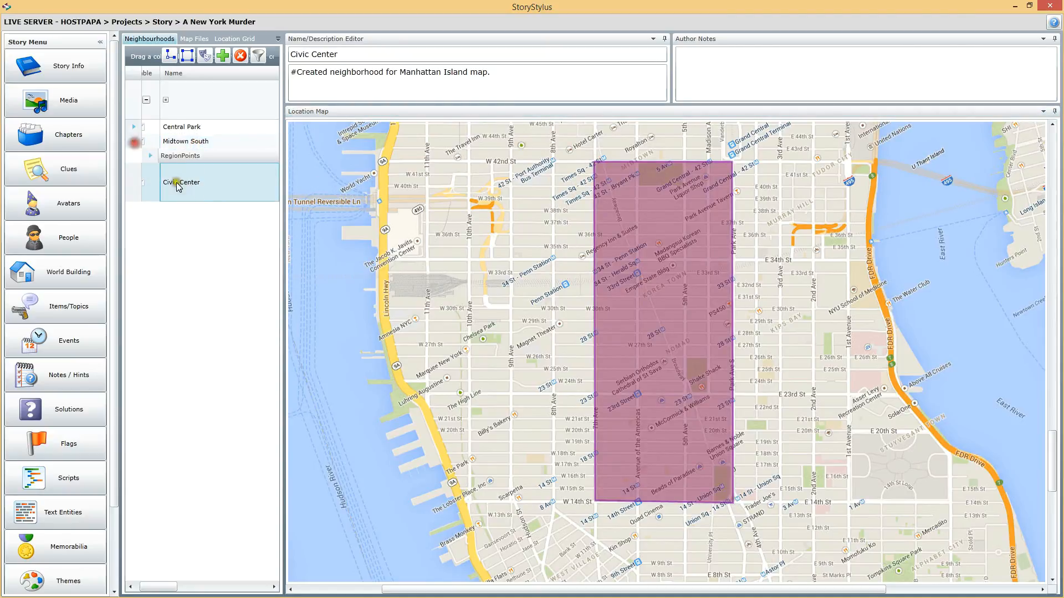
{"action": "left_click", "coordinate": [150, 155]}
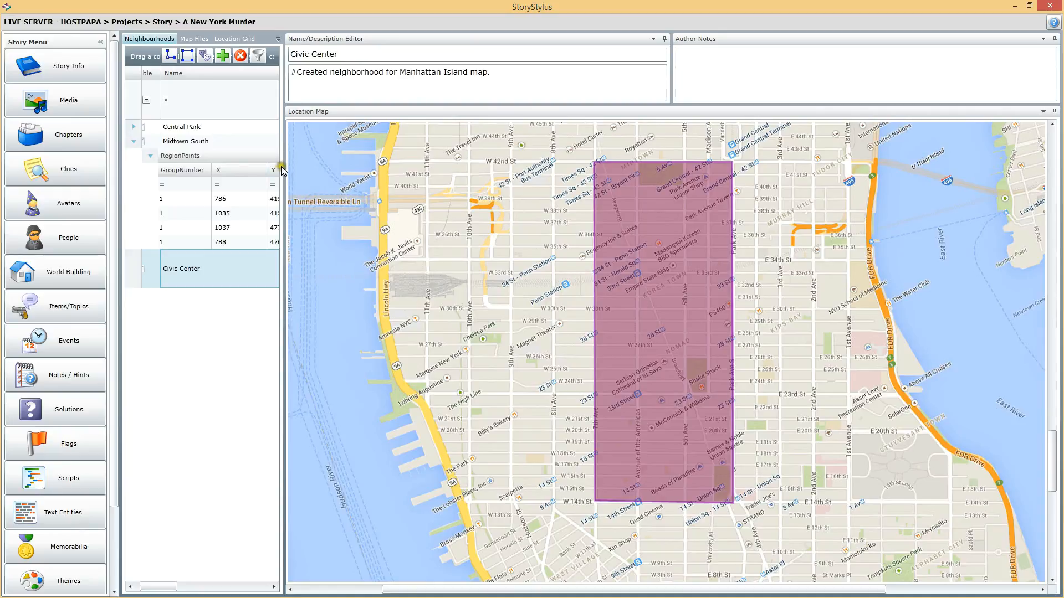
{"action": "left_click_drag", "start_coordinate": [283, 166], "coordinate": [377, 178]}
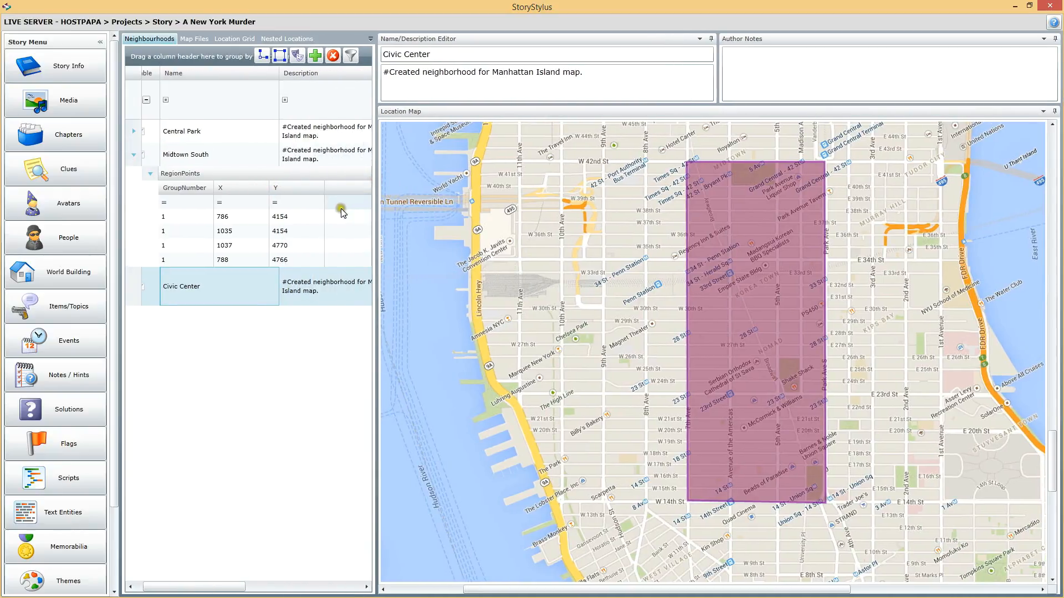
{"action": "left_click", "coordinate": [303, 213]}
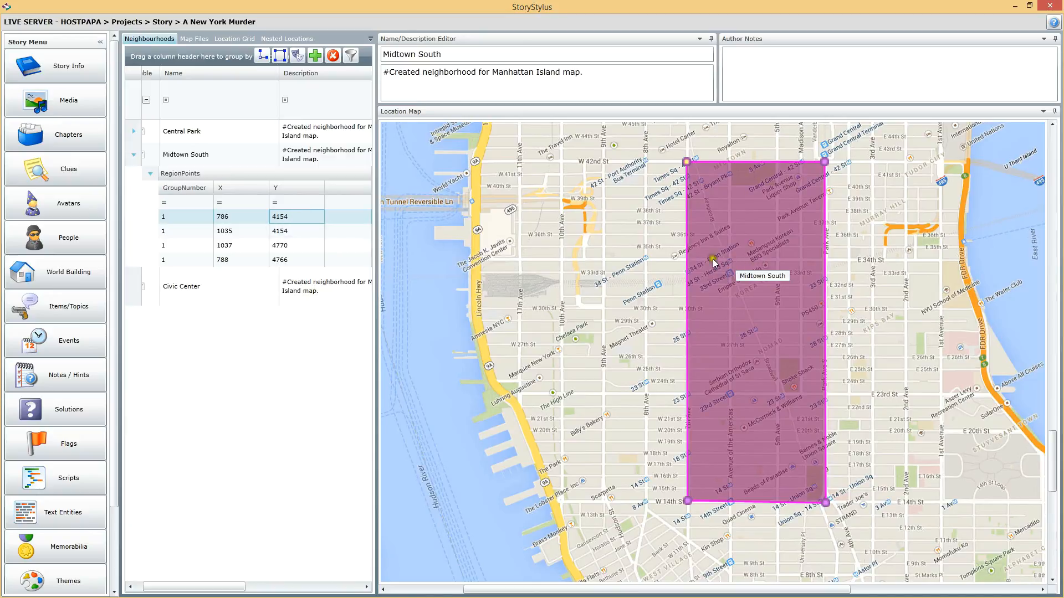
{"action": "left_click", "coordinate": [281, 231]}
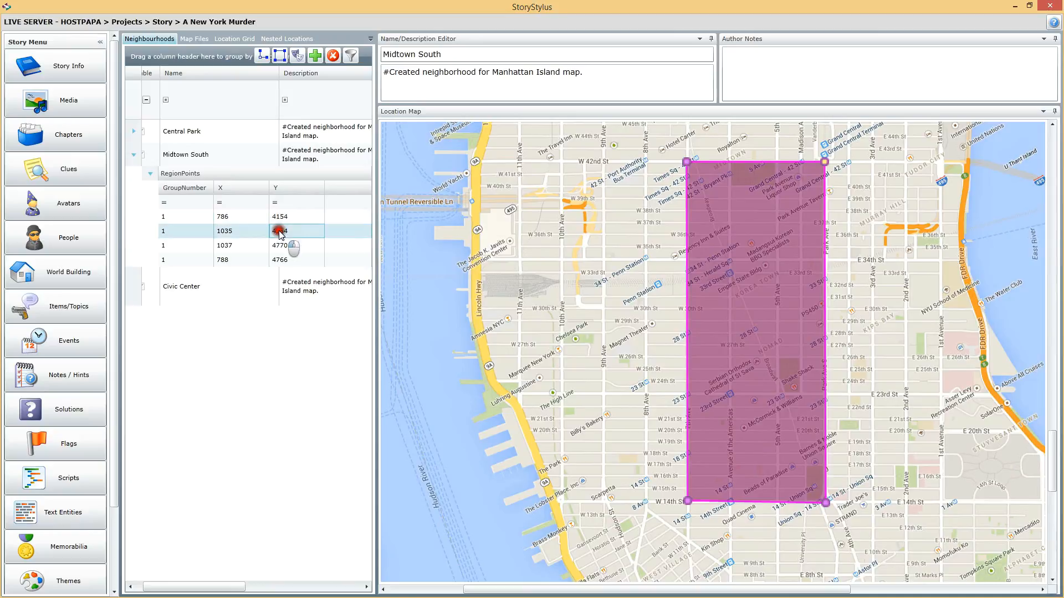
Set the Y coordinate of both northern corner points of Midtown South to 4404
{"action": "left_click", "coordinate": [278, 217]}
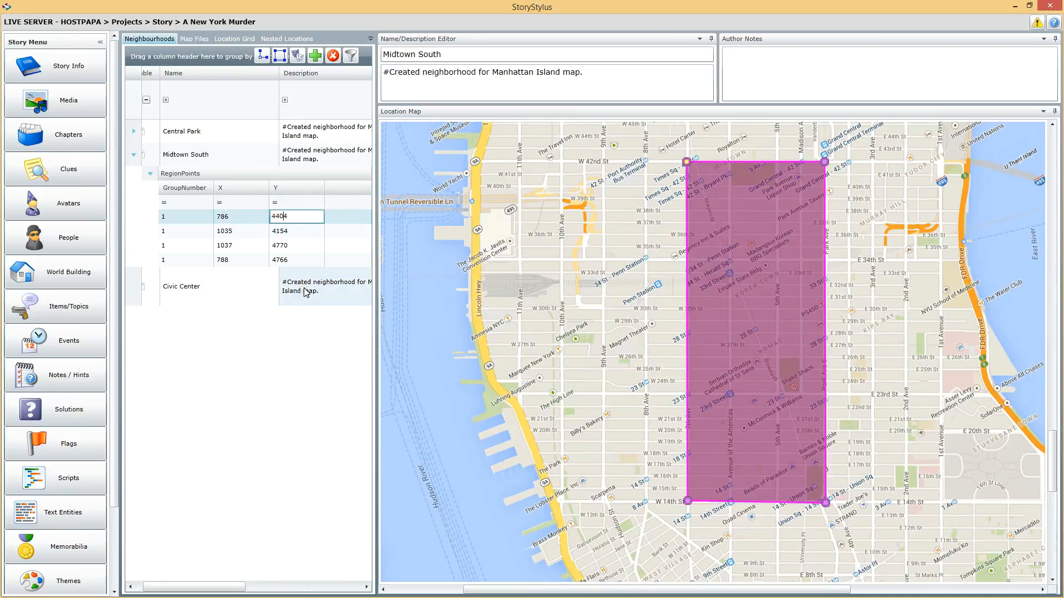
{"action": "key", "text": "Return"}
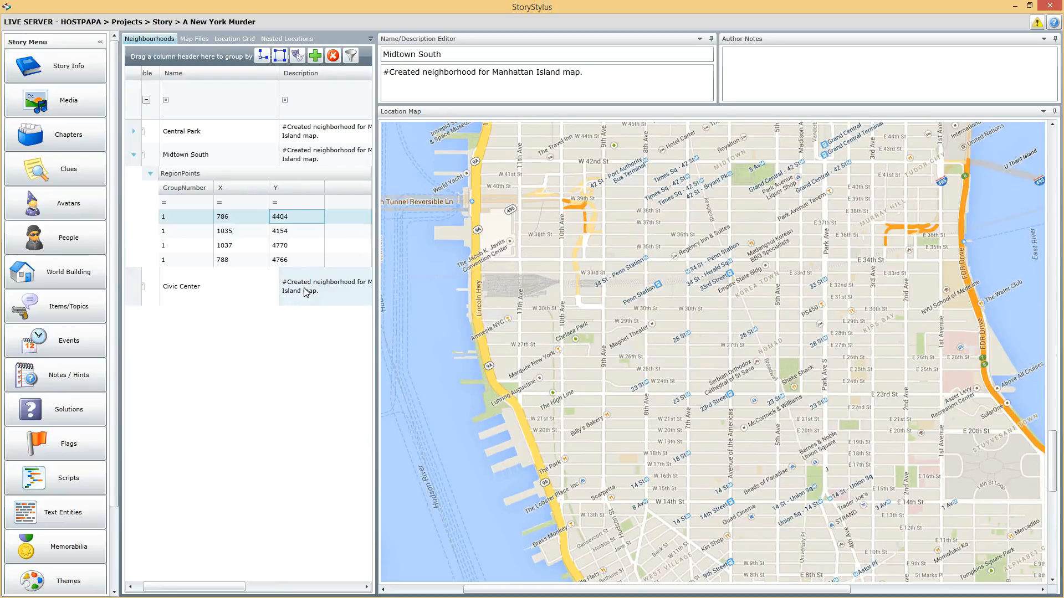
{"action": "left_click", "coordinate": [283, 231]}
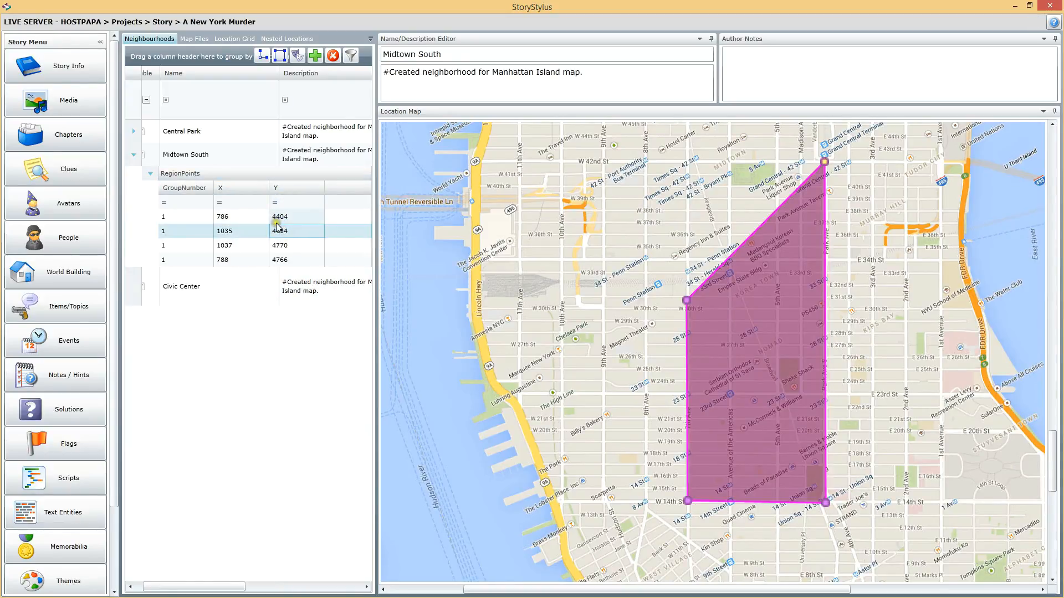
{"action": "left_click", "coordinate": [299, 232]}
{"action": "key", "text": "BackSpace"}
{"action": "key", "text": "BackSpace"}
{"action": "type", "text": "40"}
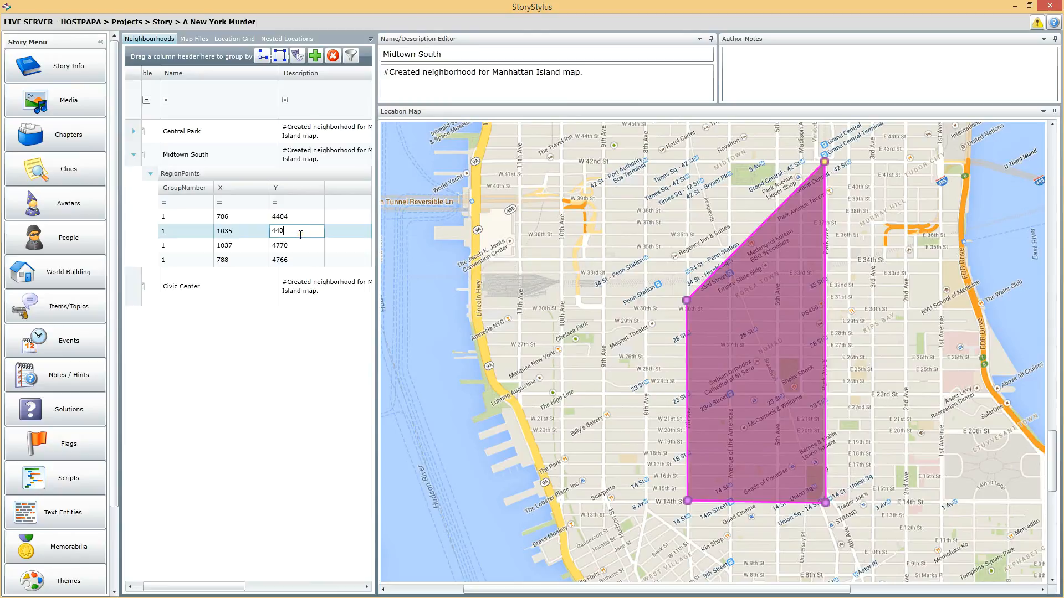
{"action": "type", "text": "4"}
{"action": "key", "text": "Return"}
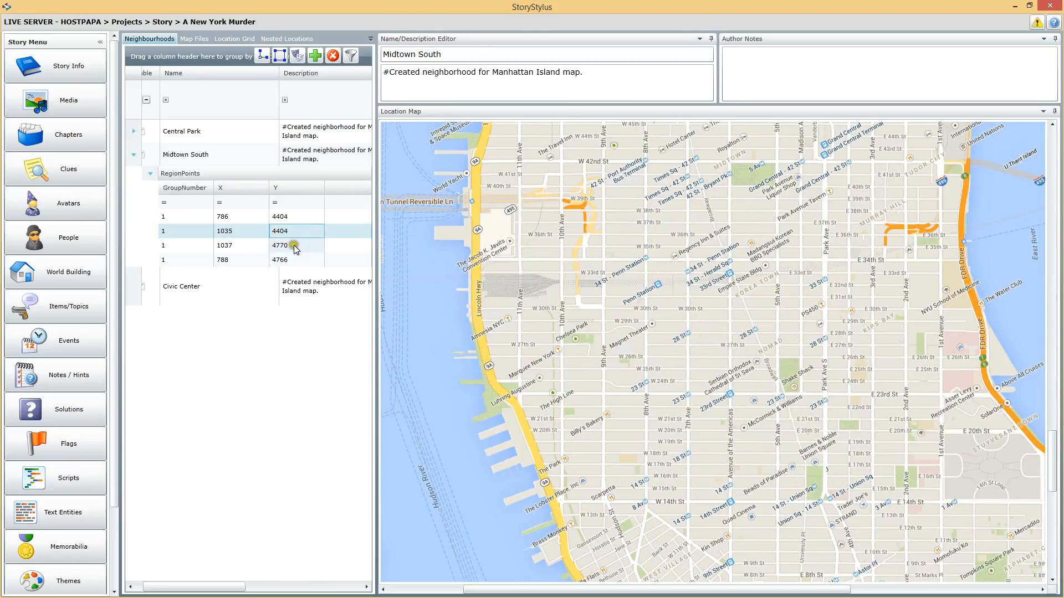
{"action": "left_click", "coordinate": [298, 236]}
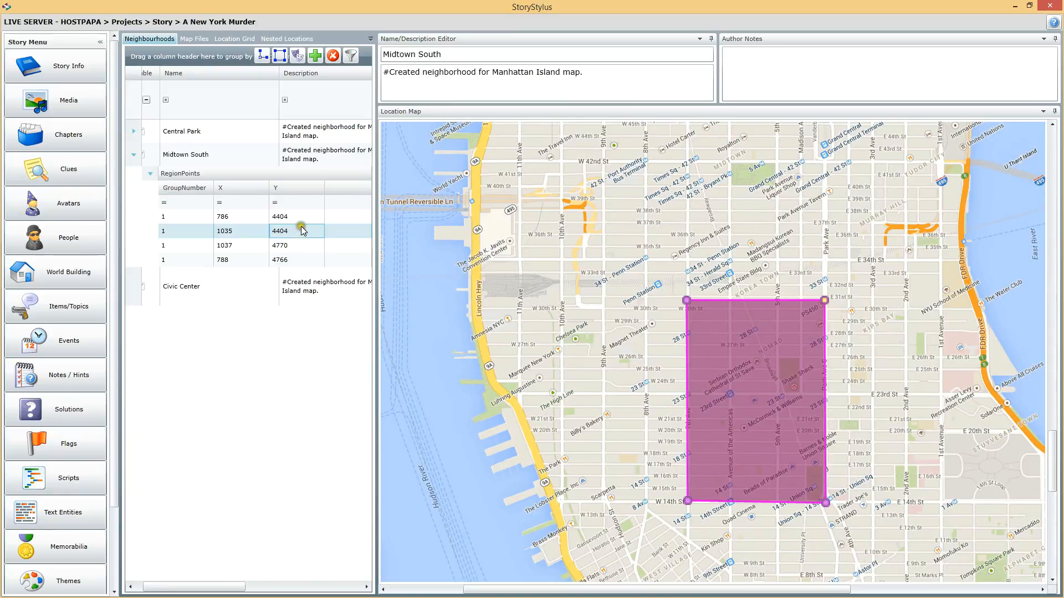
Set the Y coordinate of Midtown South's northwest corner point to 4300 and refresh the outline
{"action": "double_click", "coordinate": [304, 220]}
{"action": "key", "text": "BackSpace"}
{"action": "key", "text": "BackSpace"}
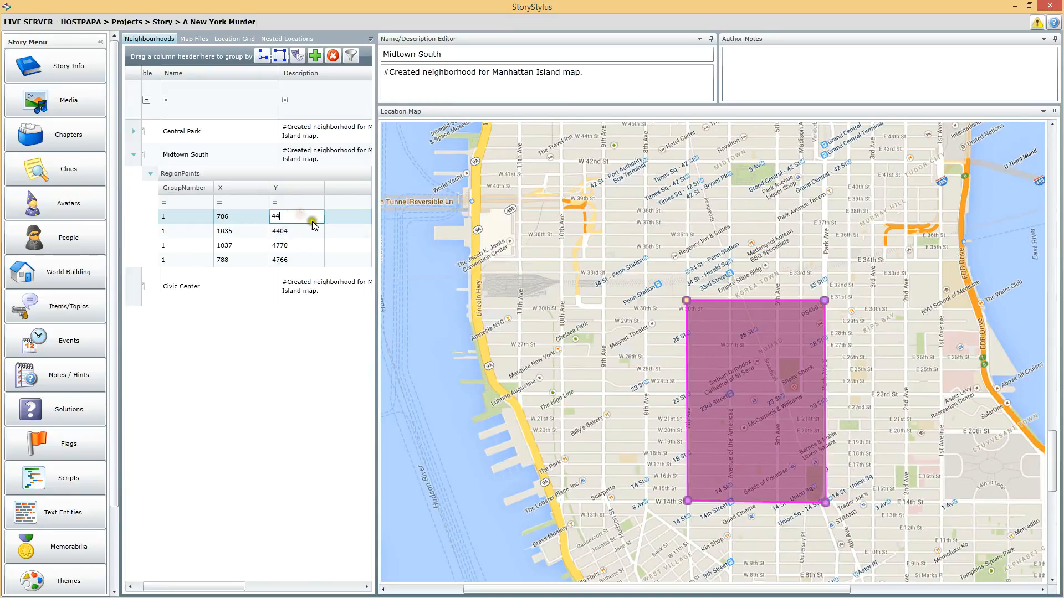
{"action": "type", "text": "300"}
{"action": "key", "text": "Return"}
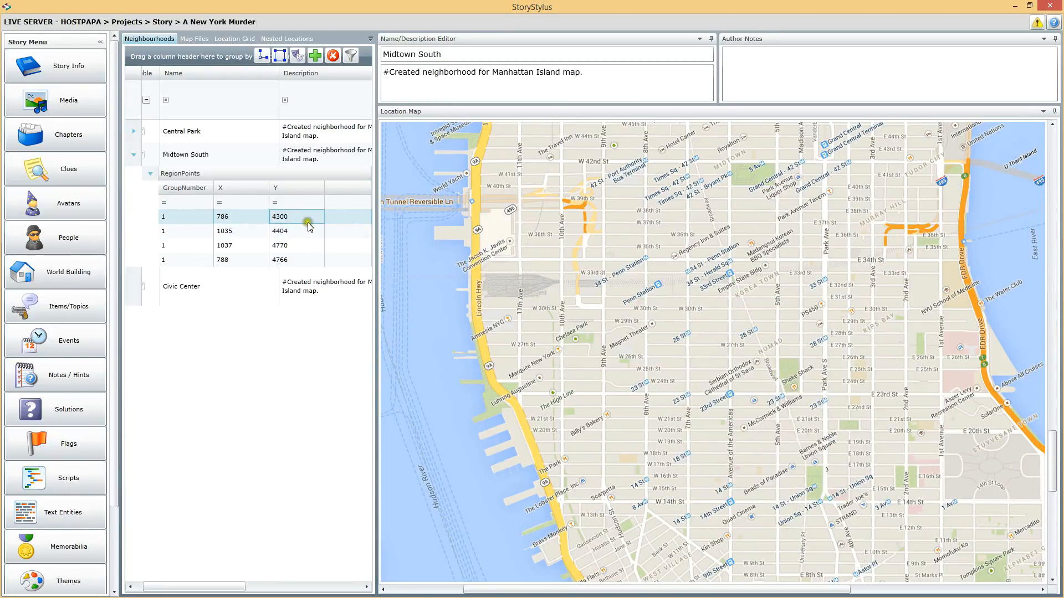
{"action": "left_click", "coordinate": [298, 237]}
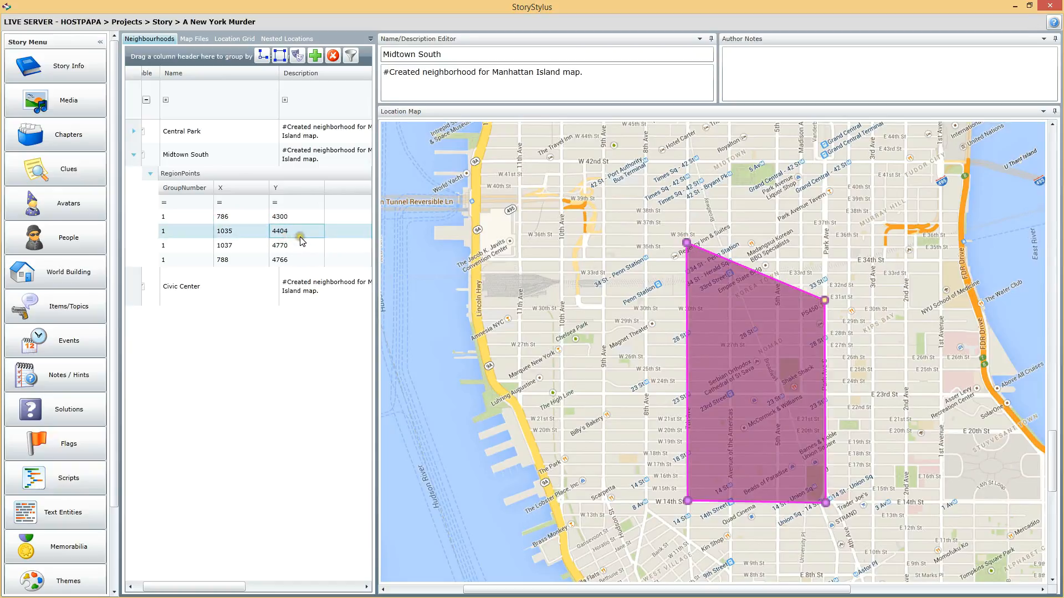
Set the Y coordinate of Midtown South's northwest corner point to 4320 and refresh the outline
{"action": "left_click", "coordinate": [297, 217]}
{"action": "left_click", "coordinate": [297, 217]}
{"action": "key", "text": "BackSpace"}
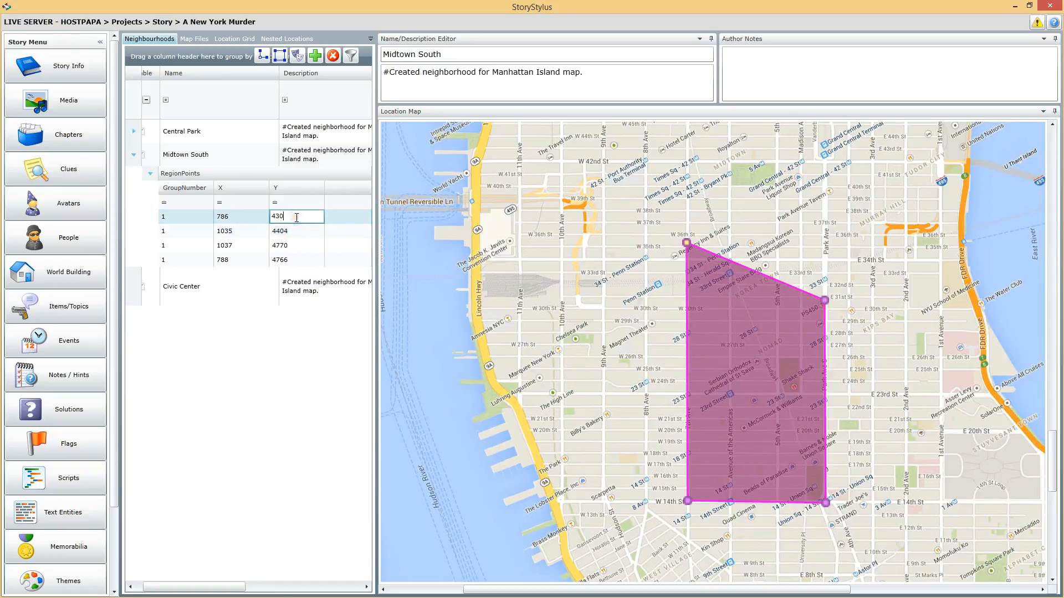
{"action": "key", "text": "Return"}
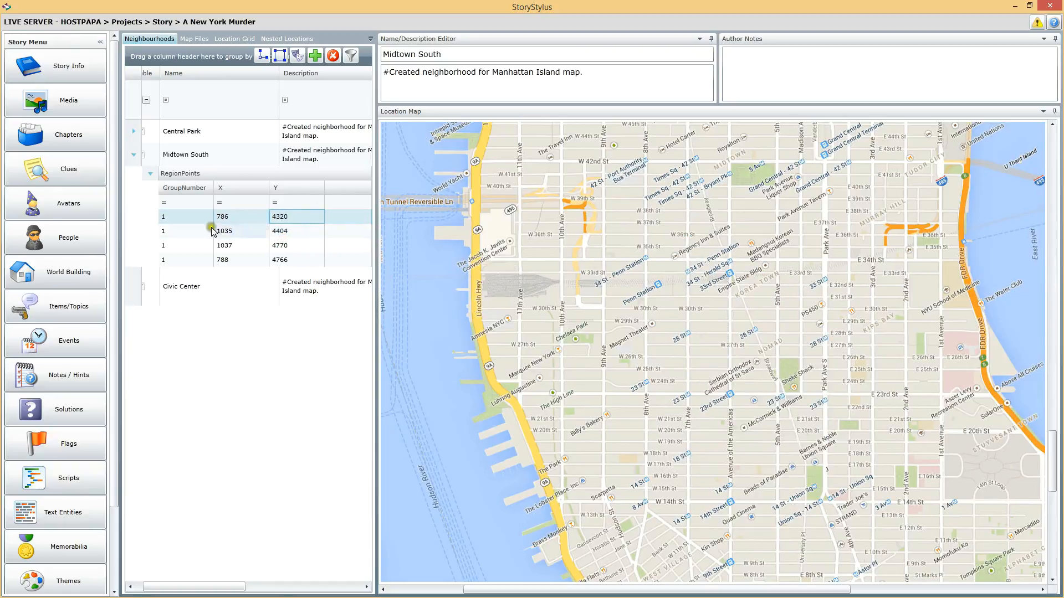
{"action": "left_click", "coordinate": [283, 233]}
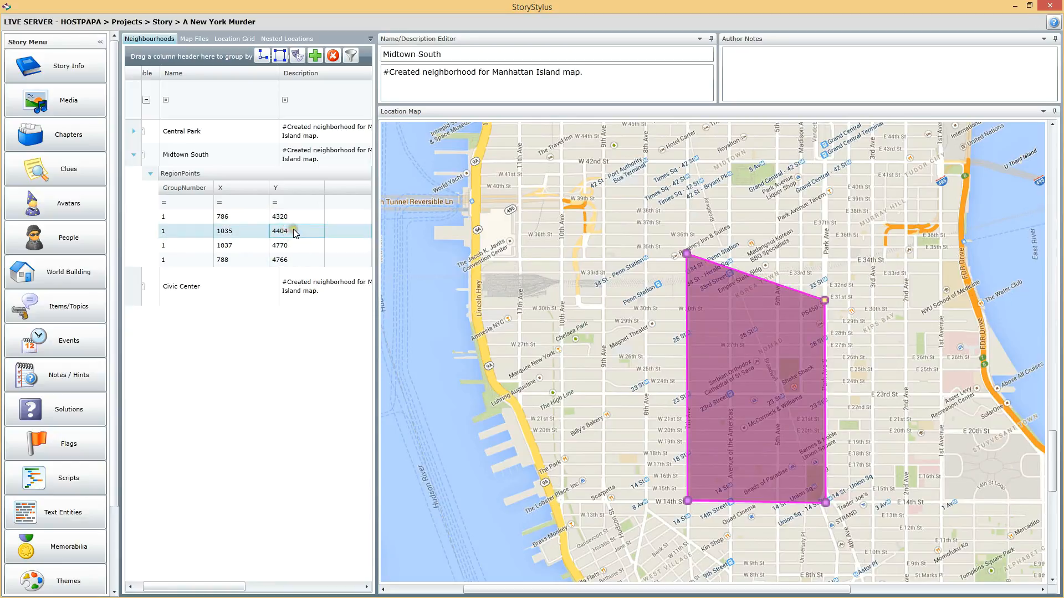
Set the Y coordinate of both northern corner points of Midtown South to 4330, aligning the boundary with 34th Street
{"action": "left_click", "coordinate": [297, 218]}
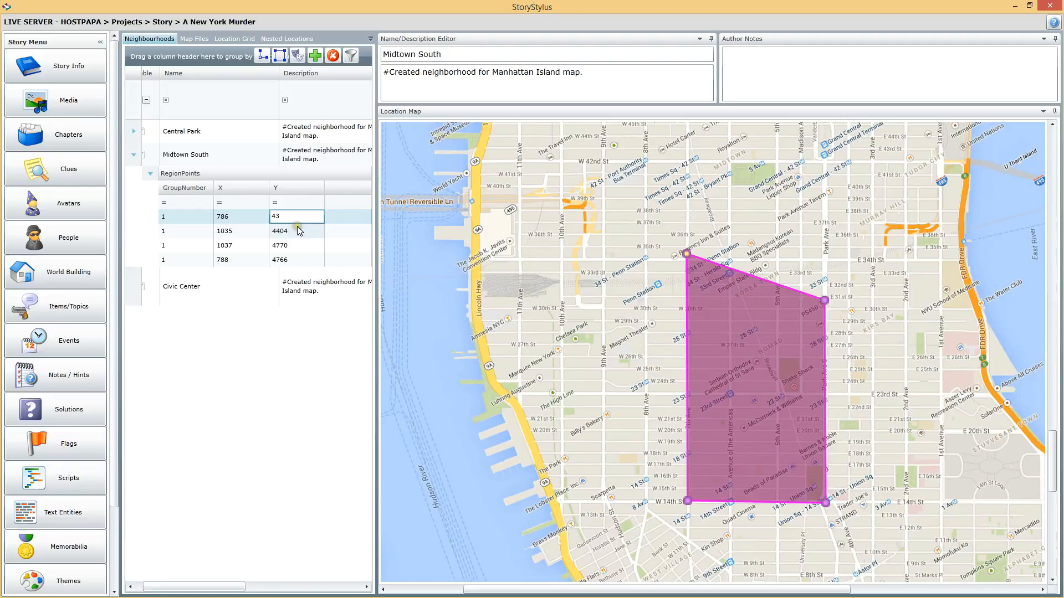
{"action": "left_click", "coordinate": [297, 228]}
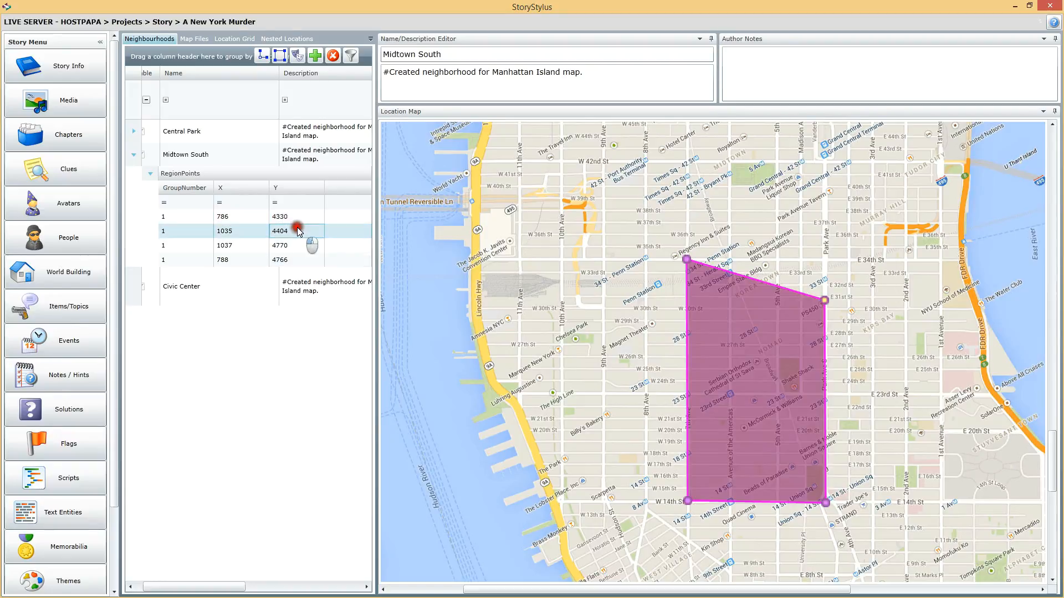
{"action": "left_click", "coordinate": [297, 227]}
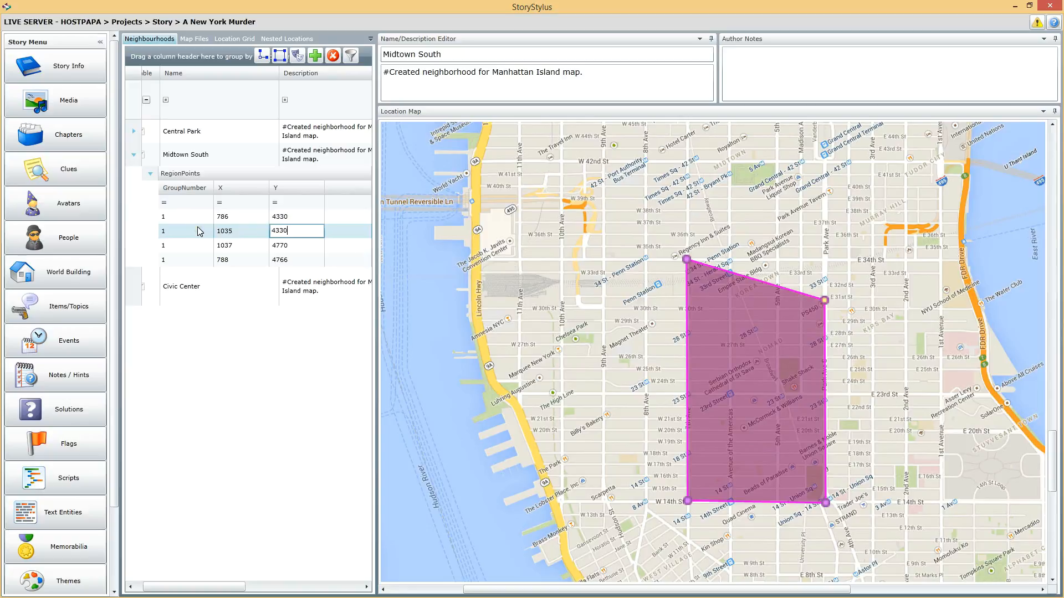
{"action": "key", "text": "Return"}
{"action": "left_click", "coordinate": [309, 216]}
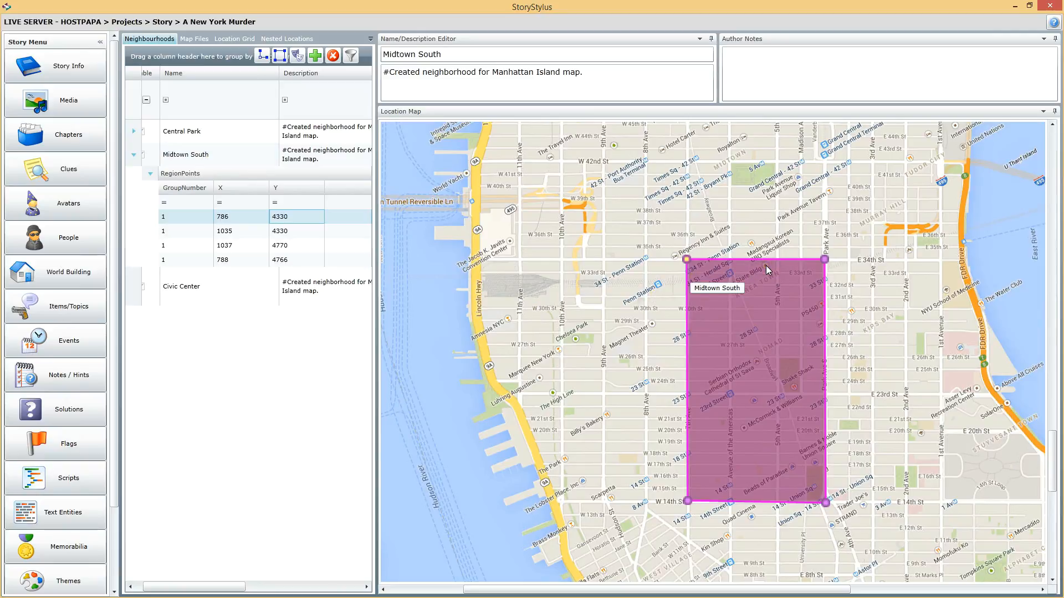
Collapse Midtown South's region points and check the map highlighting for Midtown South, Central Park and Civic Center
{"action": "left_click", "coordinate": [244, 154]}
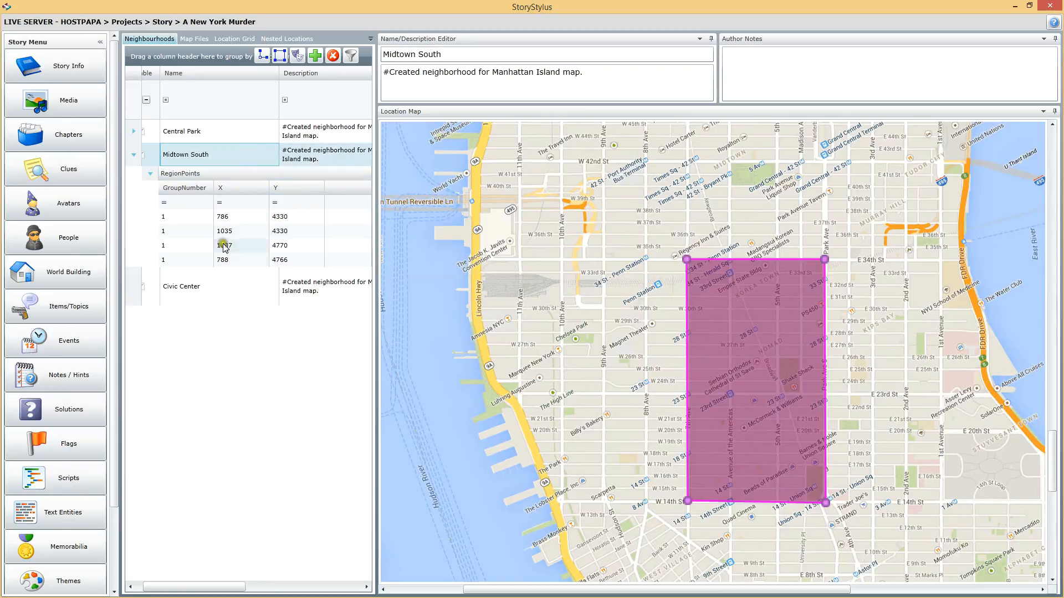
{"action": "left_click", "coordinate": [133, 158]}
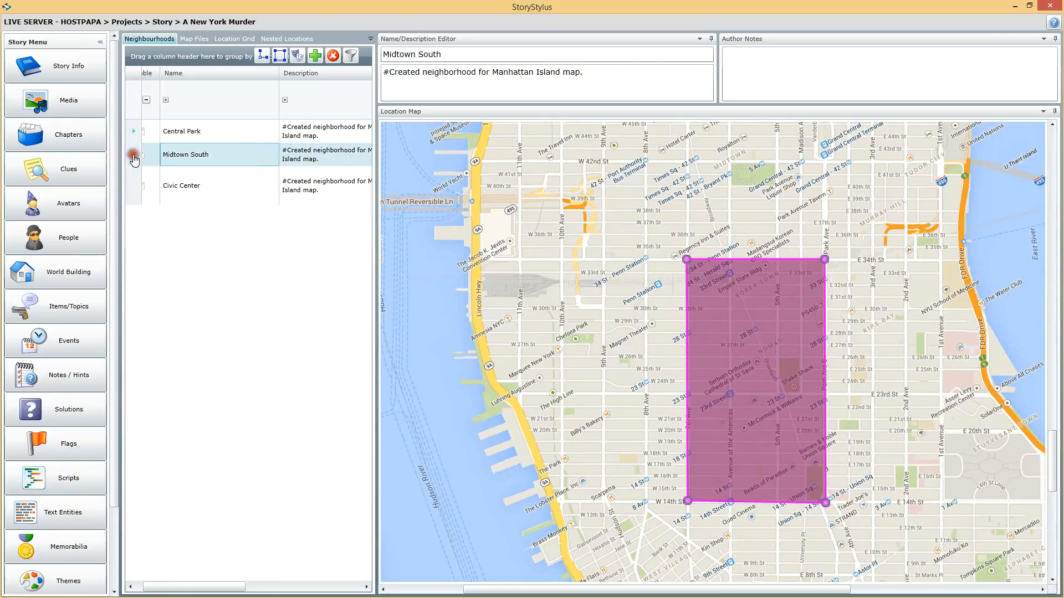
{"action": "left_click", "coordinate": [197, 133]}
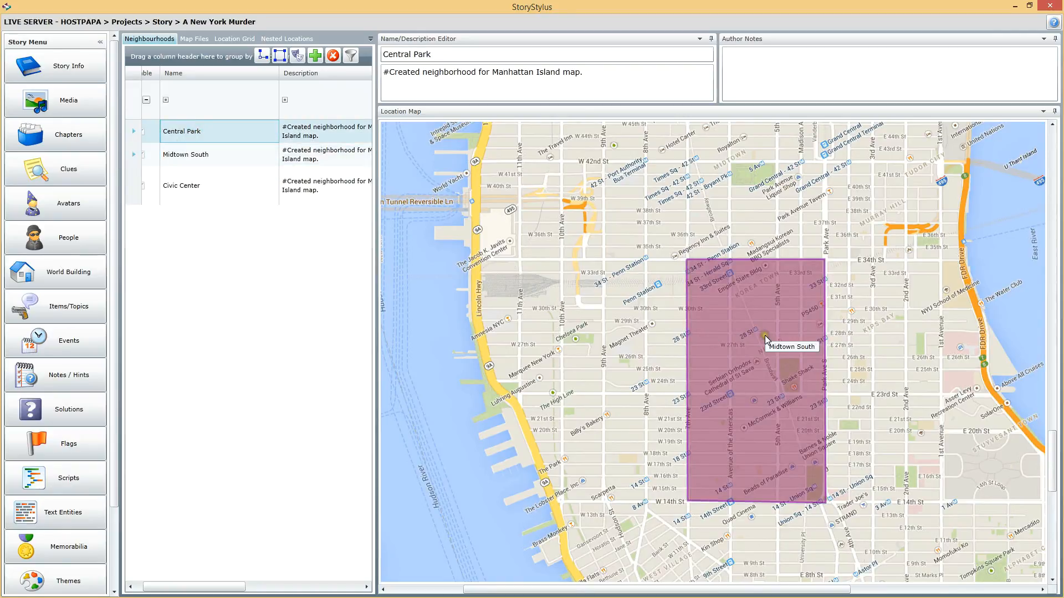
{"action": "left_click", "coordinate": [188, 156]}
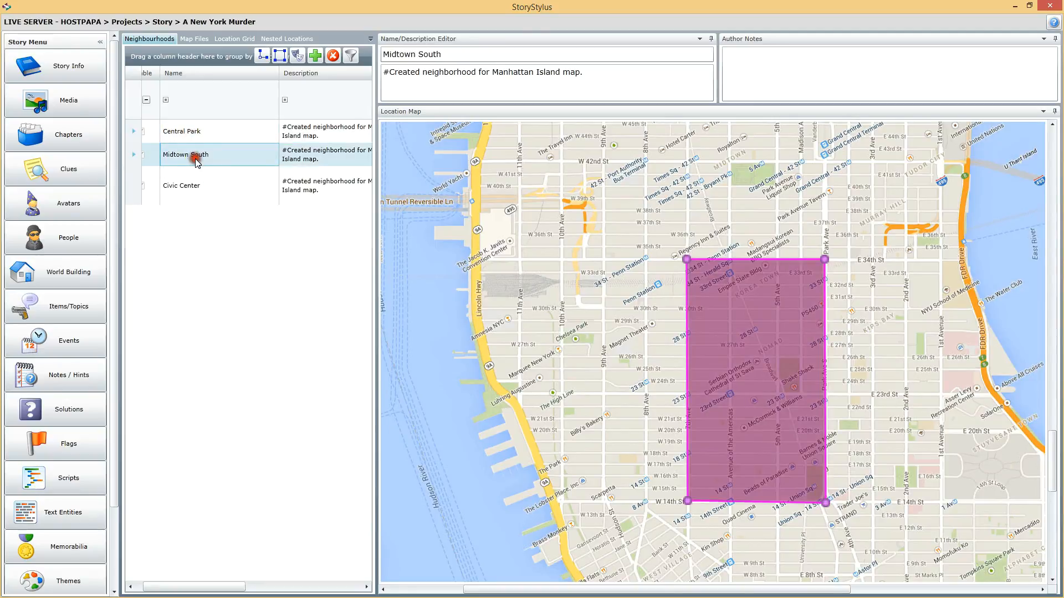
{"action": "left_click", "coordinate": [207, 186]}
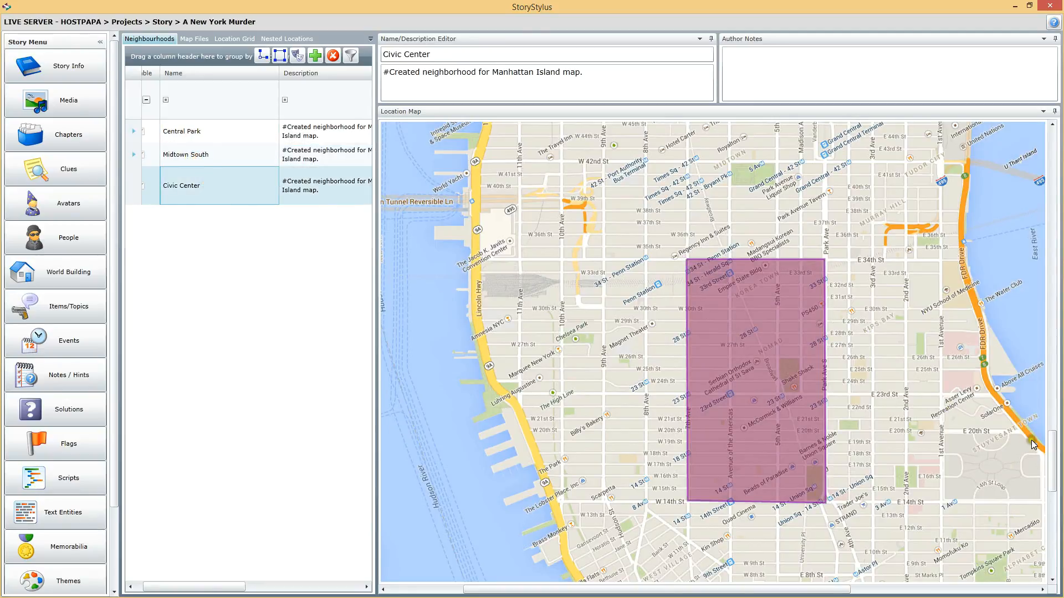
{"action": "left_click_drag", "start_coordinate": [1058, 439], "coordinate": [1054, 460]}
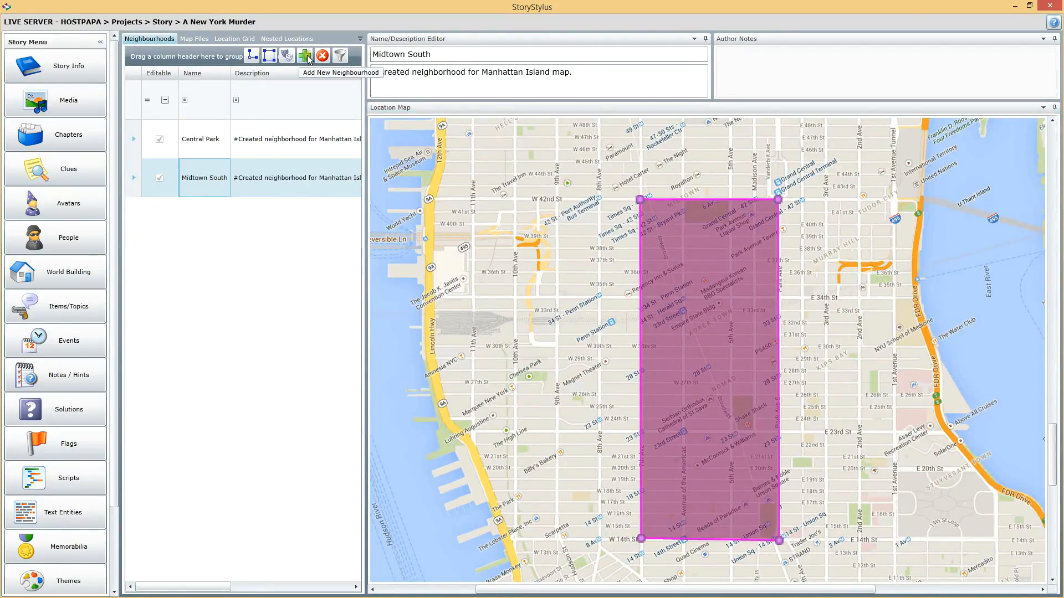
Add a new neighbourhood named Civic Center with Manhattan Island as its parent map
{"action": "left_click", "coordinate": [306, 57]}
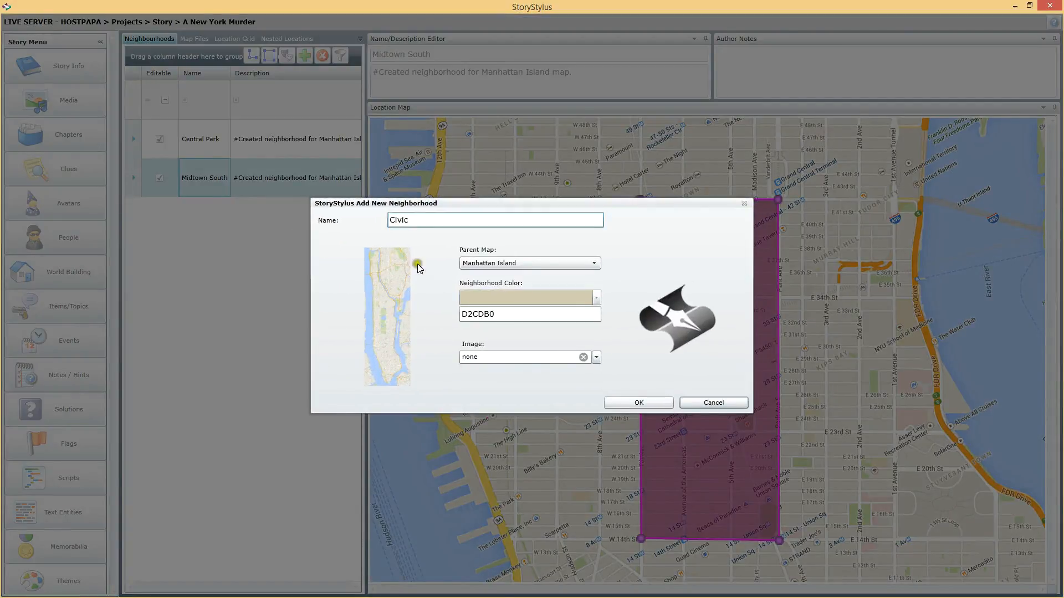
{"action": "left_click", "coordinate": [421, 221]}
{"action": "type", "text": "Center"}
{"action": "left_click", "coordinate": [477, 264]}
{"action": "left_click", "coordinate": [640, 402]}
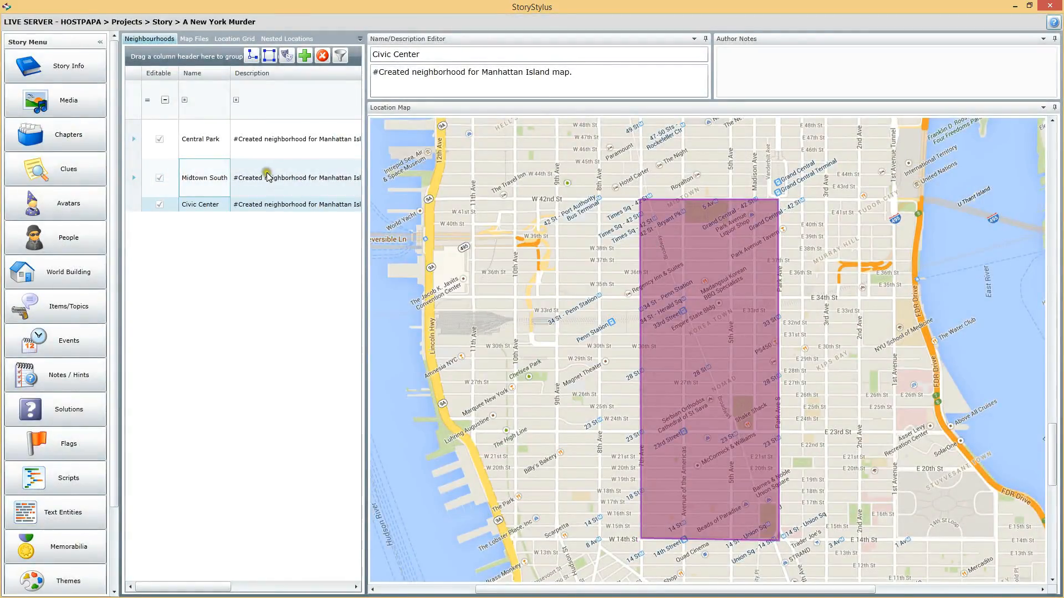
Outline Civic Center on the Manhattan Island map with six points, from Worth Street down around City Hall to Fulton Street
{"action": "left_click", "coordinate": [212, 146]}
{"action": "left_click", "coordinate": [201, 175]}
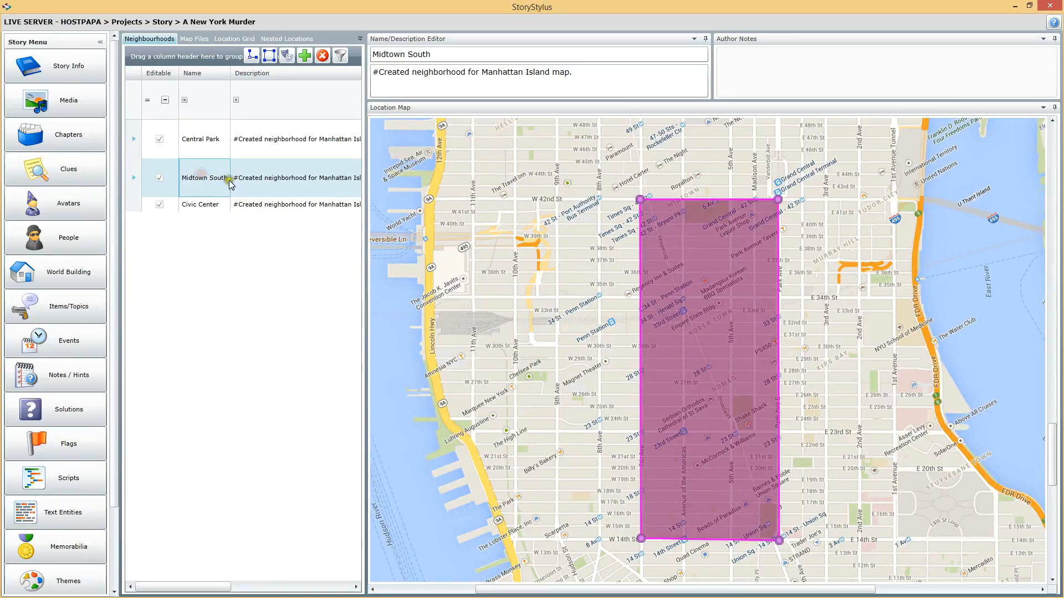
{"action": "left_click", "coordinate": [209, 206]}
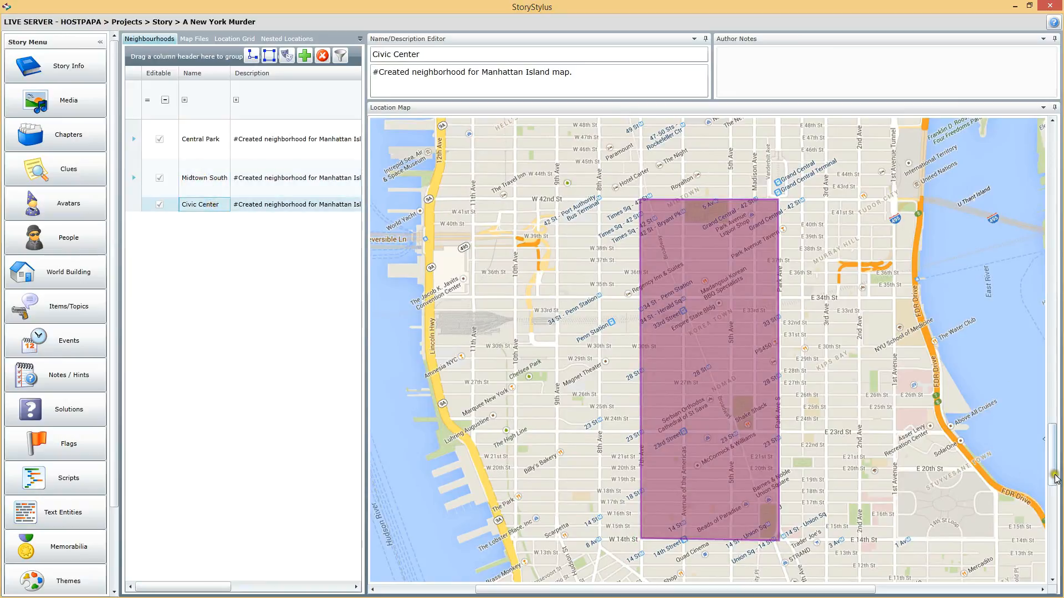
{"action": "left_click_drag", "start_coordinate": [1052, 427], "coordinate": [1059, 526]}
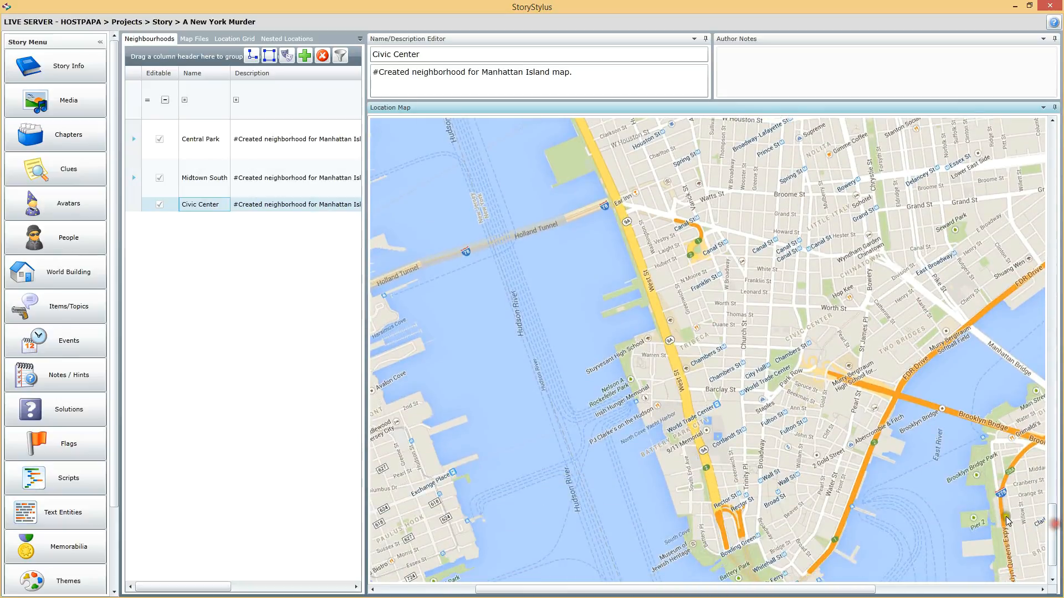
{"action": "left_click", "coordinate": [773, 311]}
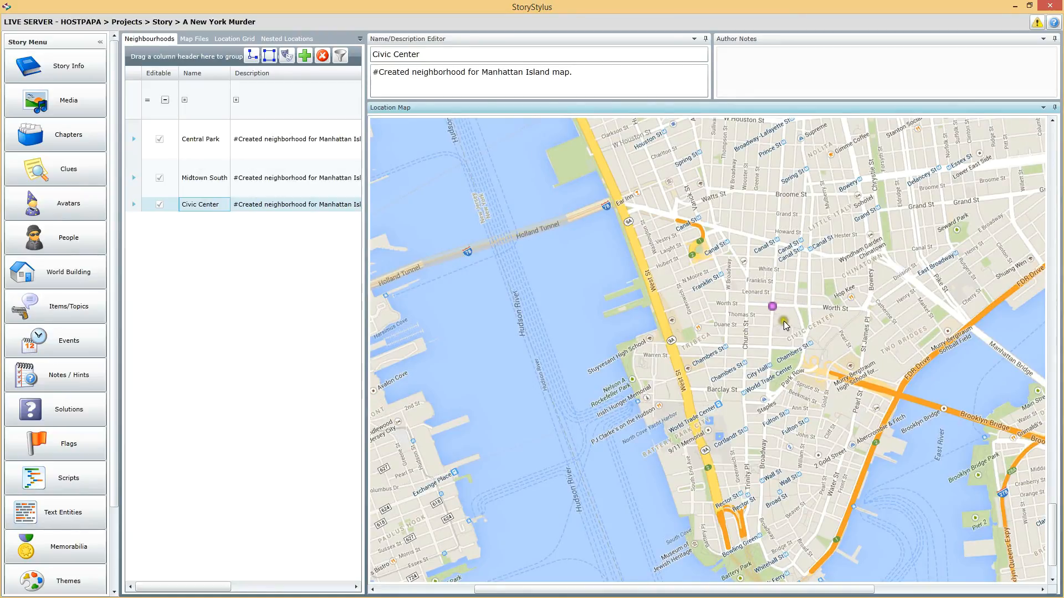
{"action": "left_click", "coordinate": [866, 309]}
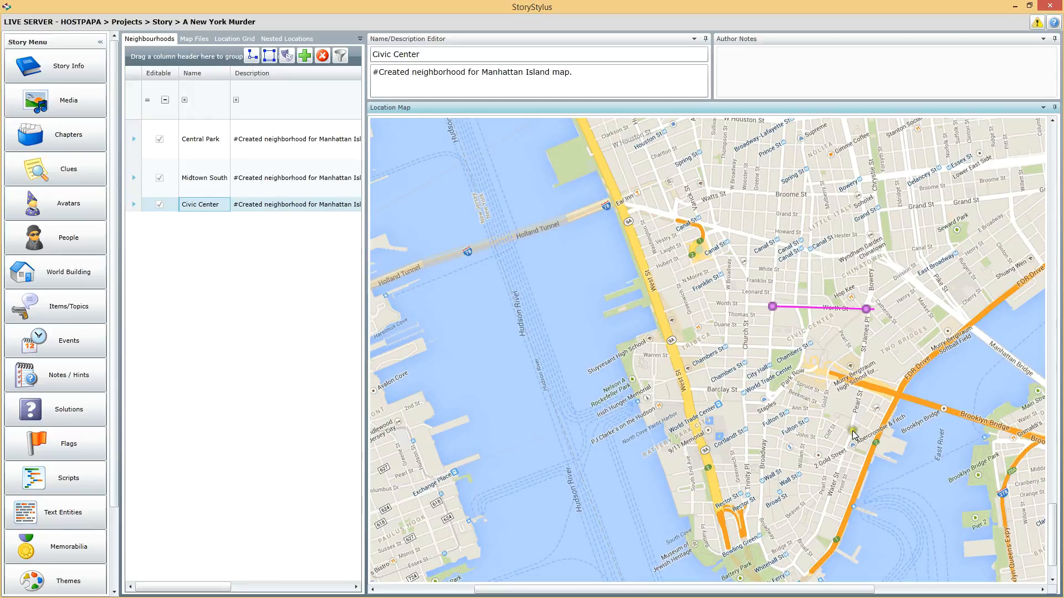
{"action": "left_click", "coordinate": [860, 384]}
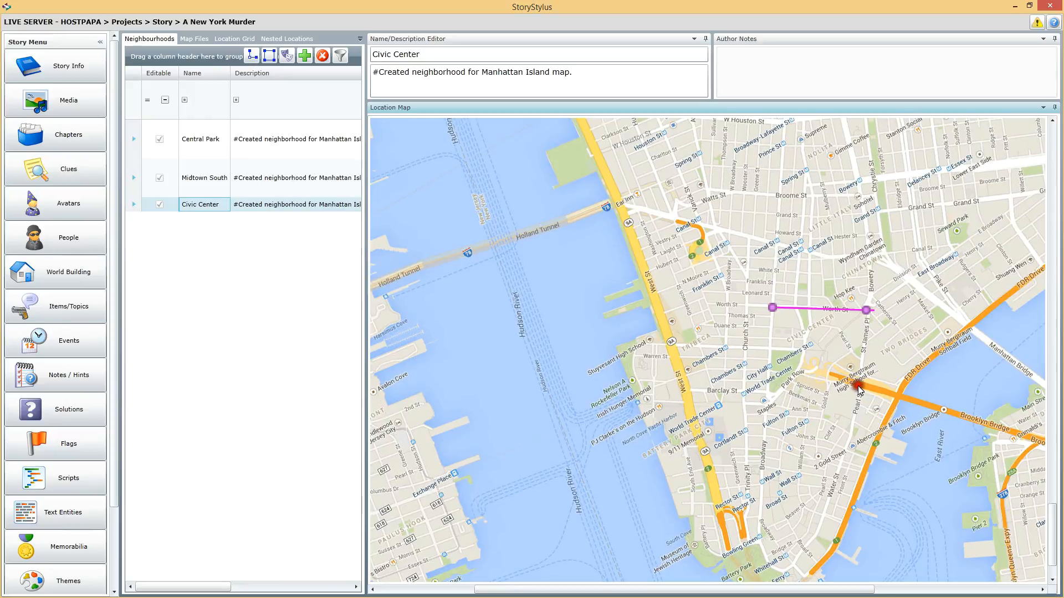
{"action": "double_click", "coordinate": [858, 386]}
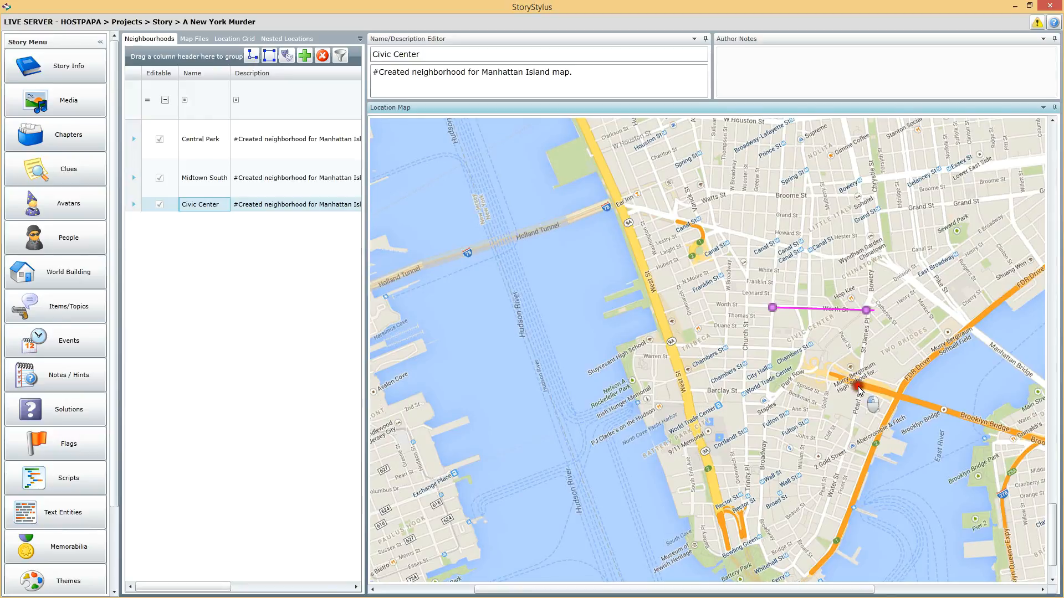
{"action": "left_click", "coordinate": [849, 434]}
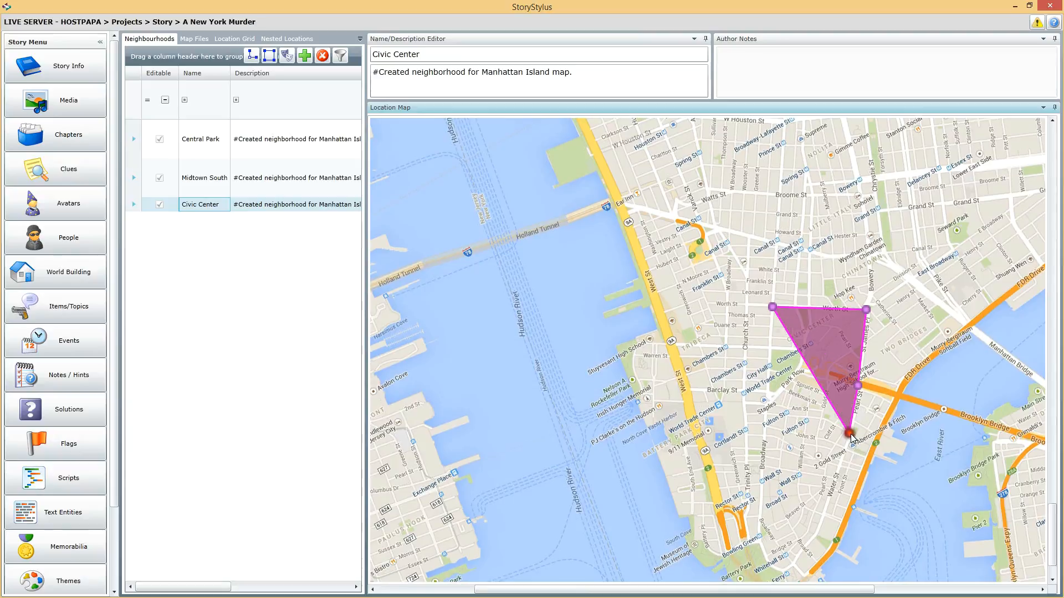
{"action": "left_click", "coordinate": [821, 419]}
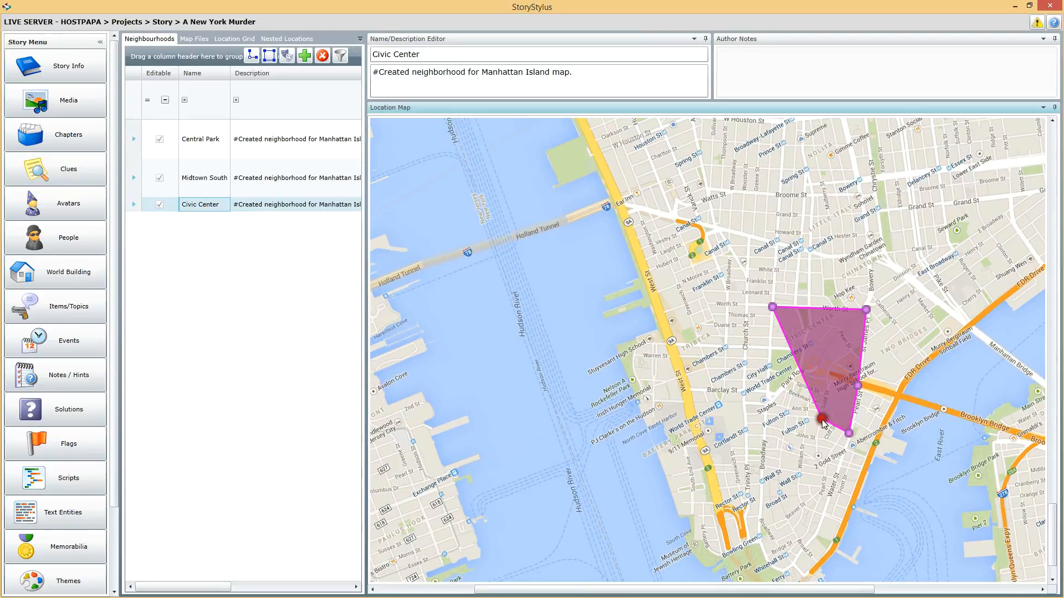
{"action": "left_click", "coordinate": [764, 414]}
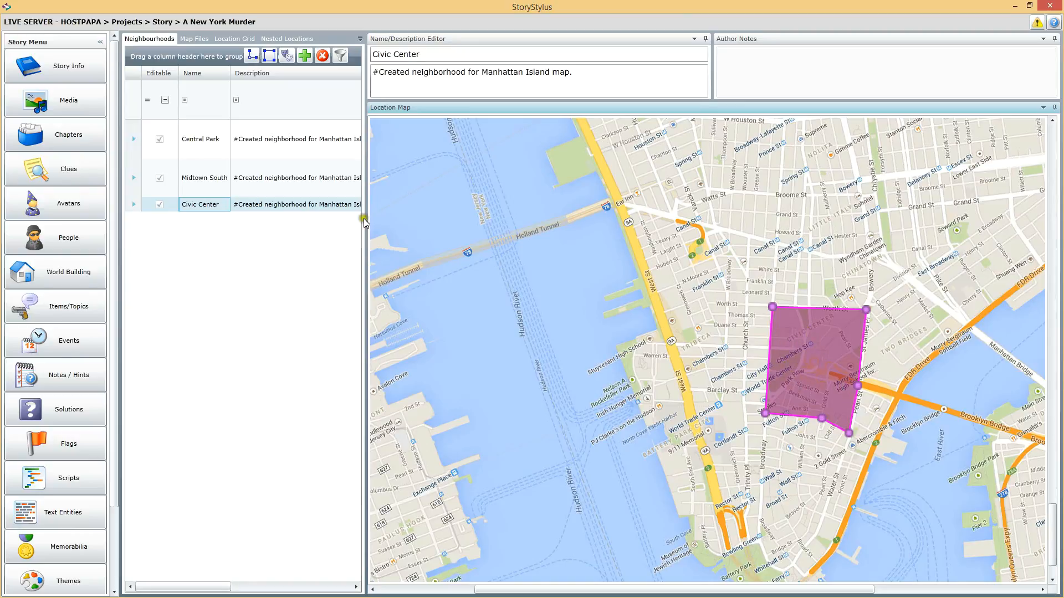
Check the map highlighting for Central Park, Midtown South and Civic Center in turn
{"action": "left_click", "coordinate": [318, 176]}
{"action": "left_click", "coordinate": [288, 143]}
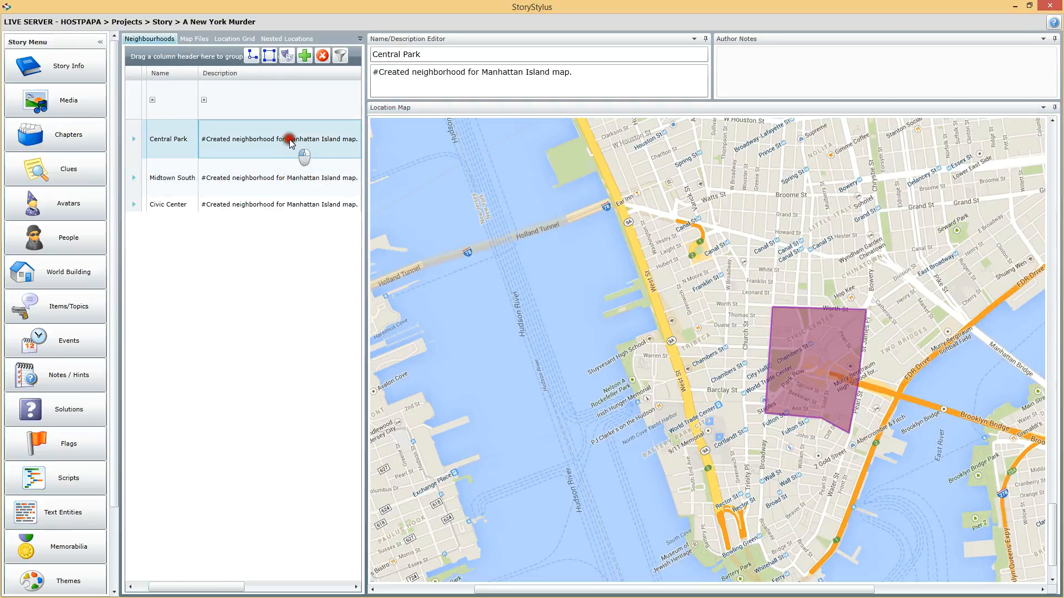
{"action": "left_click", "coordinate": [280, 175]}
{"action": "left_click", "coordinate": [275, 204]}
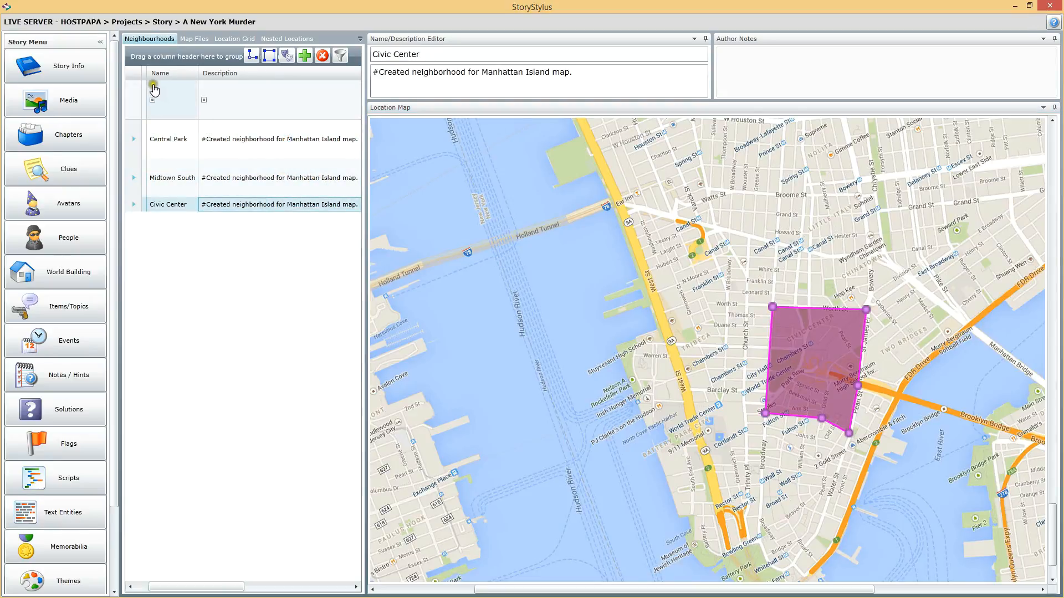
Widen the location list and assign the Alexander Hamilton Statue location to the Central Park neighbourhood
{"action": "left_click", "coordinate": [239, 37]}
{"action": "mouse_move", "coordinate": [365, 339]}
{"action": "left_mouse_down"}
{"action": "mouse_move", "coordinate": [606, 315]}
{"action": "mouse_move", "coordinate": [803, 328]}
{"action": "mouse_move", "coordinate": [724, 315]}
{"action": "left_mouse_up"}
{"action": "left_click", "coordinate": [173, 155]}
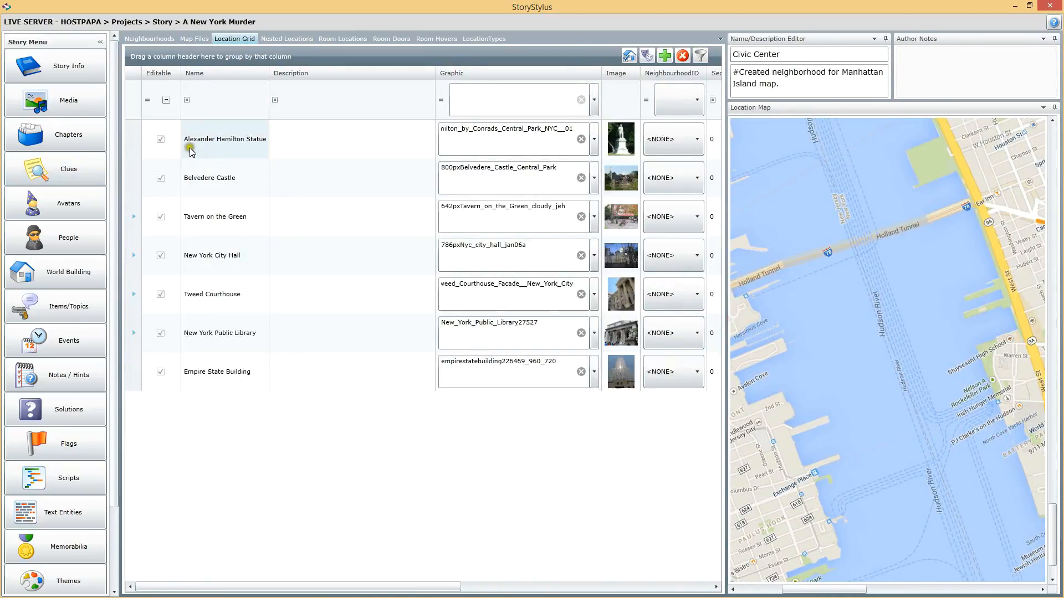
{"action": "left_click", "coordinate": [200, 145]}
{"action": "left_click", "coordinate": [190, 478]}
{"action": "left_click_drag", "start_coordinate": [226, 586], "coordinate": [396, 581]}
{"action": "left_click", "coordinate": [368, 140]}
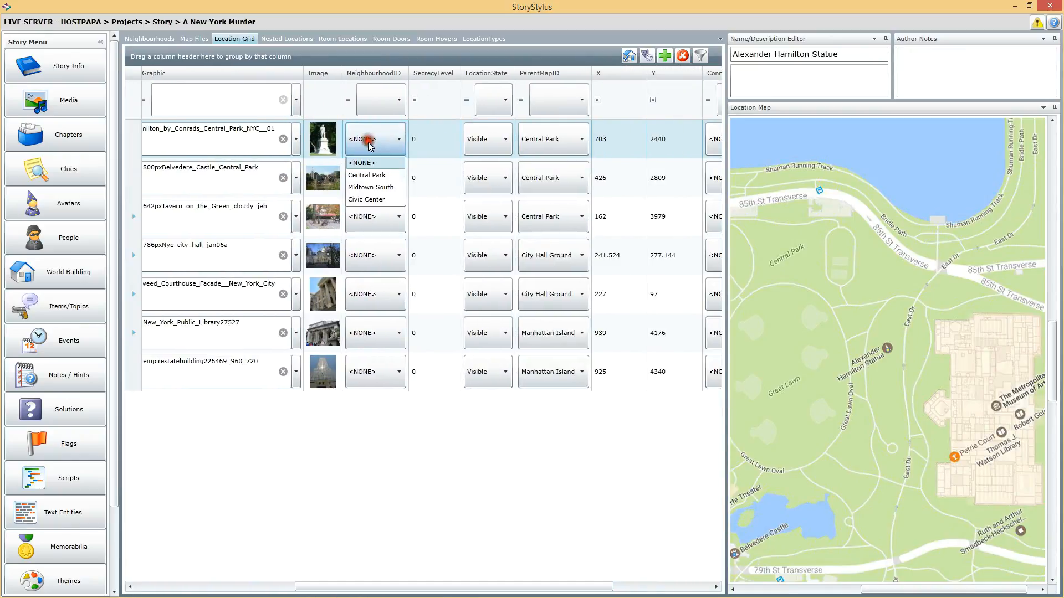
{"action": "left_click", "coordinate": [368, 175]}
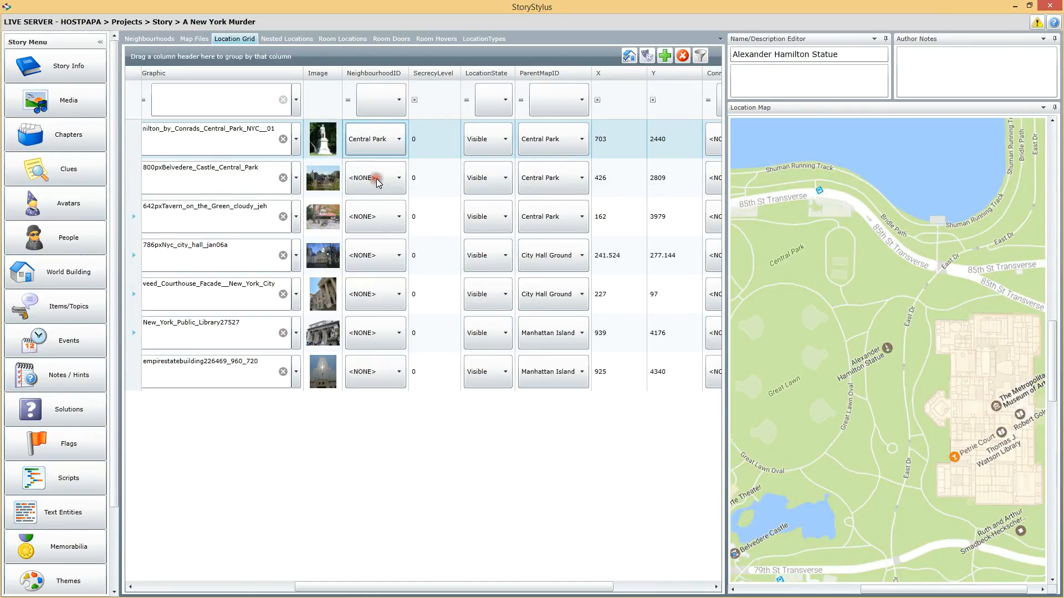
Assign the Belvedere Castle and Tavern on the Green locations to the Central Park neighbourhood
{"action": "left_click", "coordinate": [367, 177]}
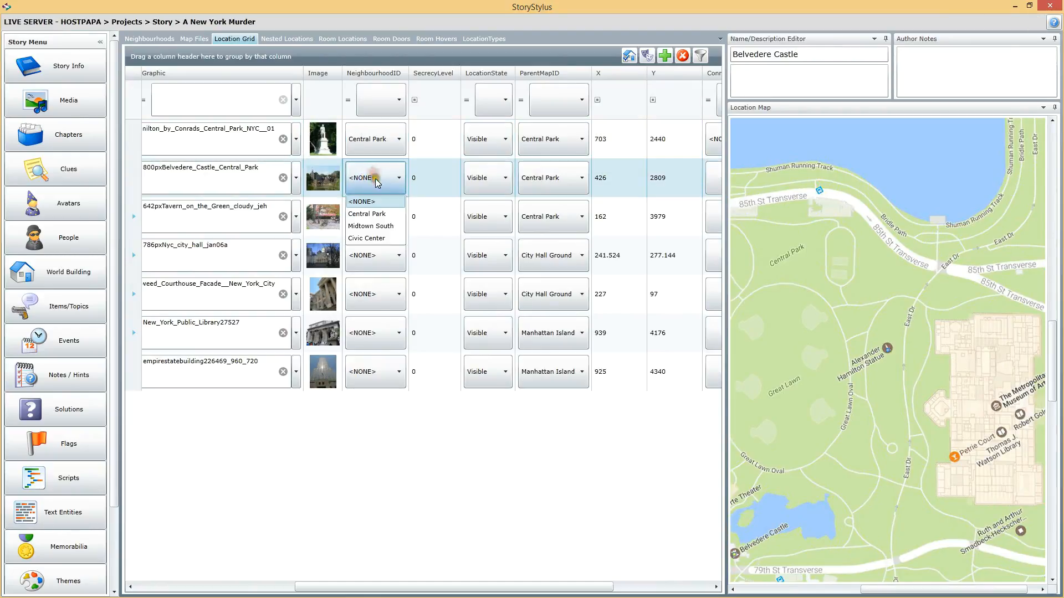
{"action": "left_click", "coordinate": [376, 215]}
{"action": "left_click", "coordinate": [377, 216]}
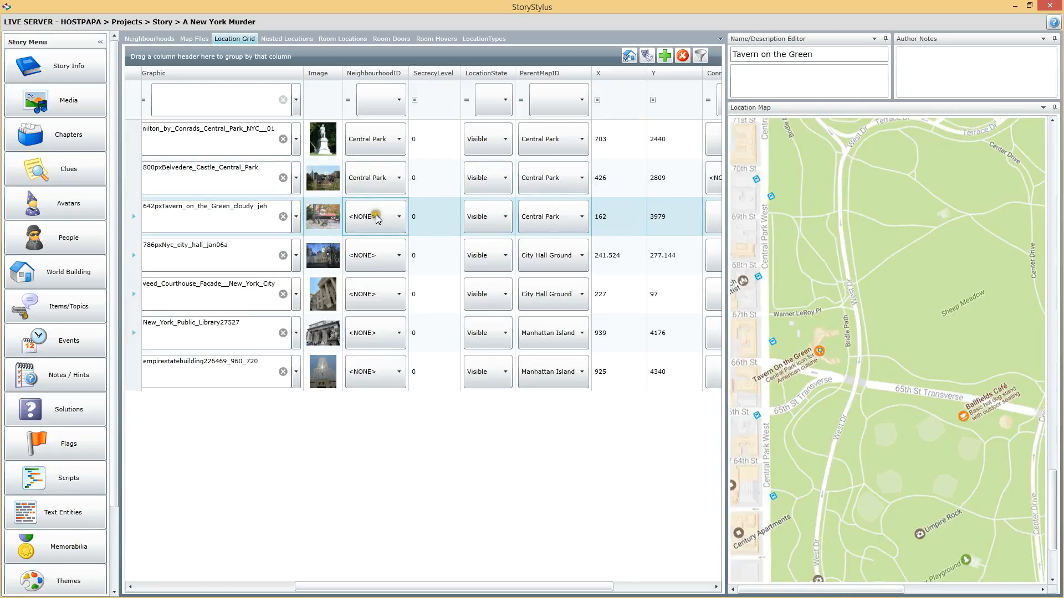
{"action": "left_click", "coordinate": [376, 215]}
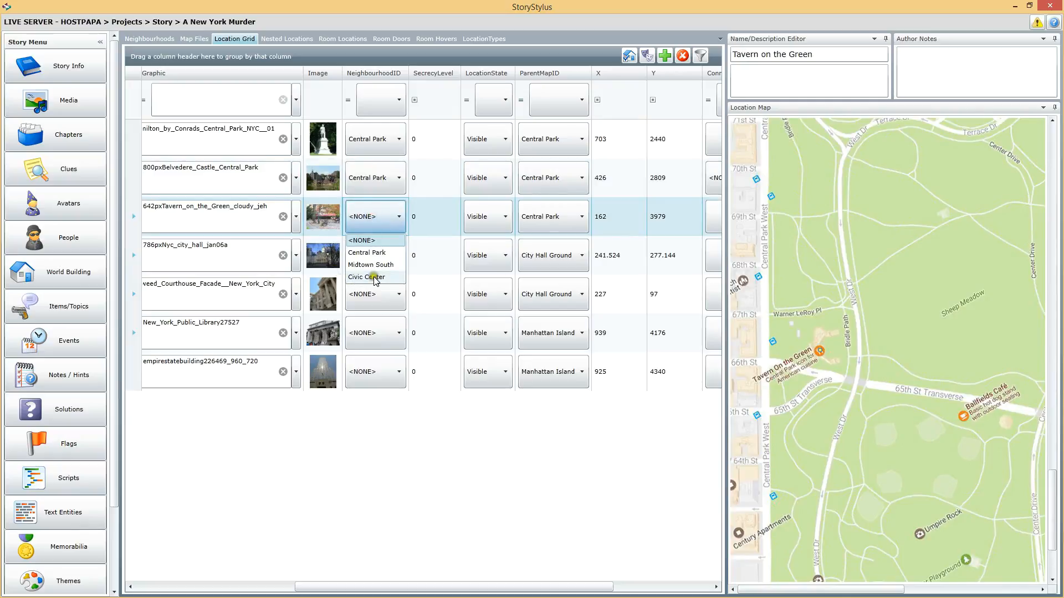
{"action": "left_click", "coordinate": [370, 252]}
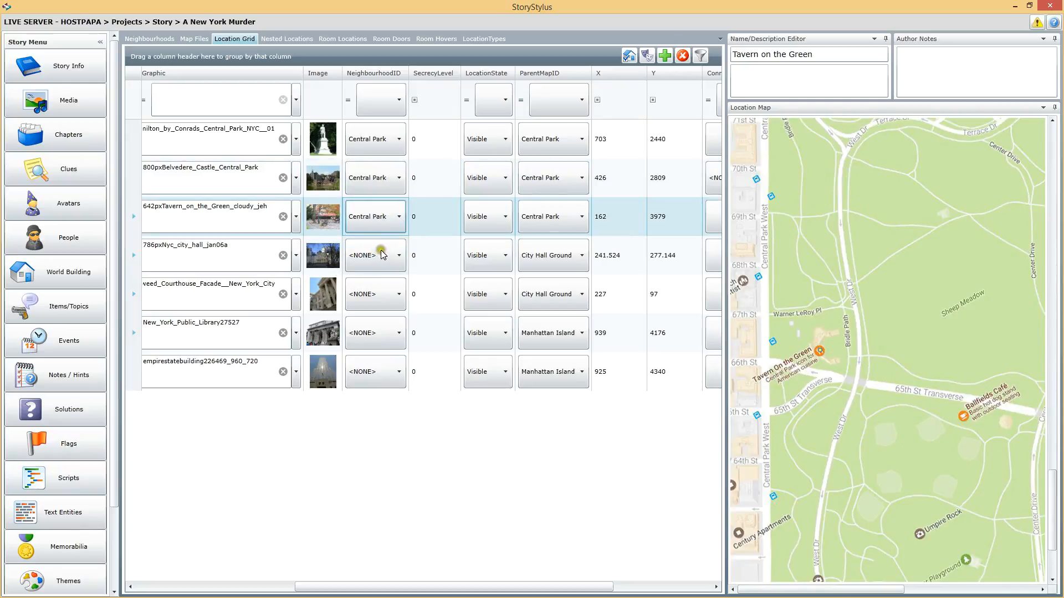
Assign the New York City Hall and Tweed Courthouse locations to the Civic Center neighbourhood
{"action": "left_click", "coordinate": [381, 258]}
{"action": "left_click", "coordinate": [381, 257]}
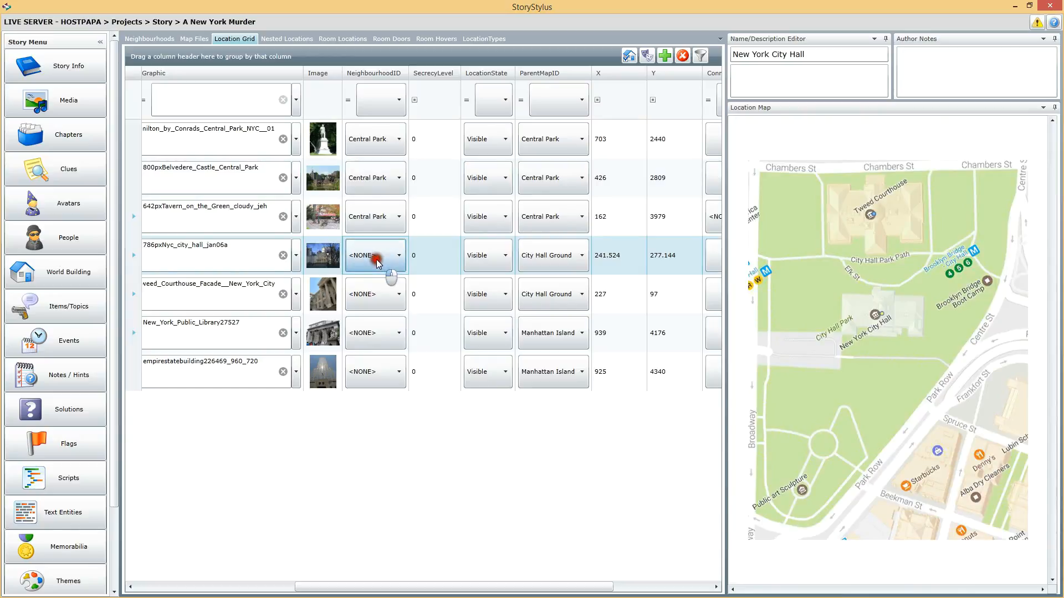
{"action": "left_click", "coordinate": [365, 315]}
{"action": "left_click", "coordinate": [375, 299]}
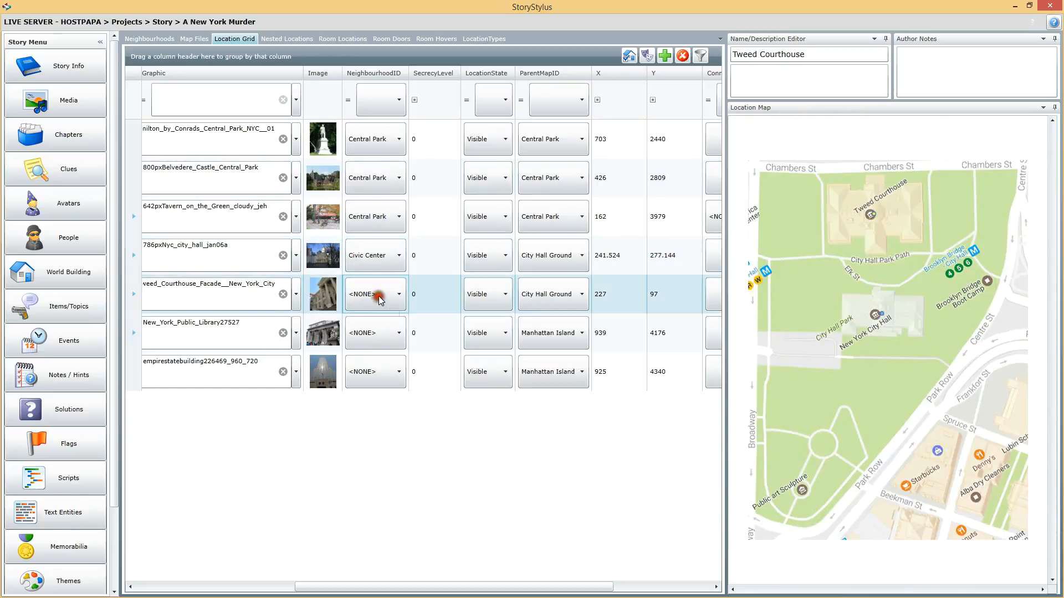
{"action": "left_click", "coordinate": [378, 303]}
{"action": "left_click", "coordinate": [370, 354]}
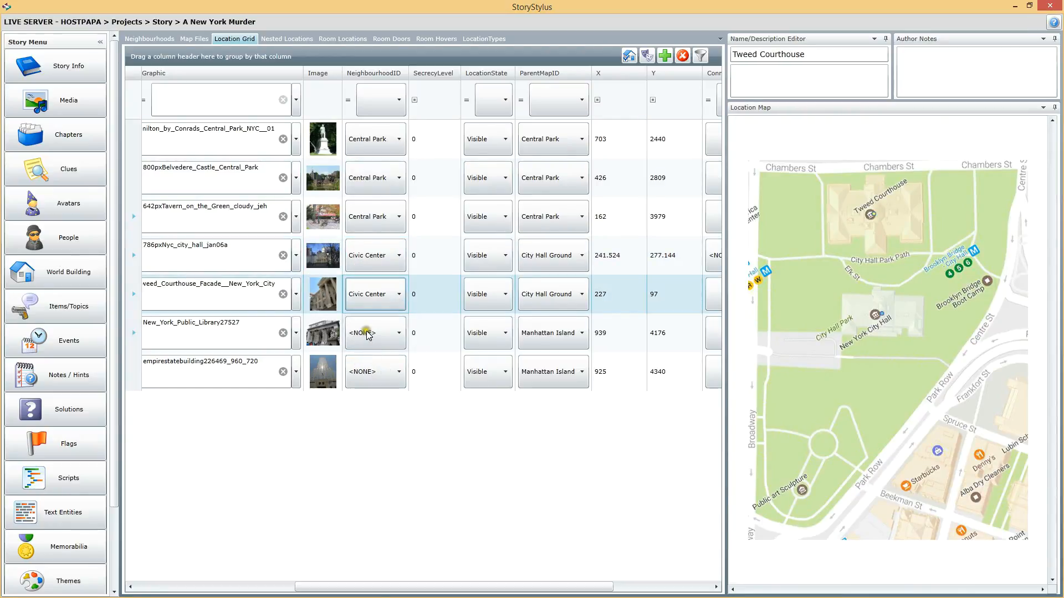
Assign the New York Public Library and Empire State Building locations to the Midtown South neighbourhood
{"action": "left_click", "coordinate": [357, 334]}
{"action": "left_click", "coordinate": [354, 336]}
{"action": "left_click", "coordinate": [371, 382]}
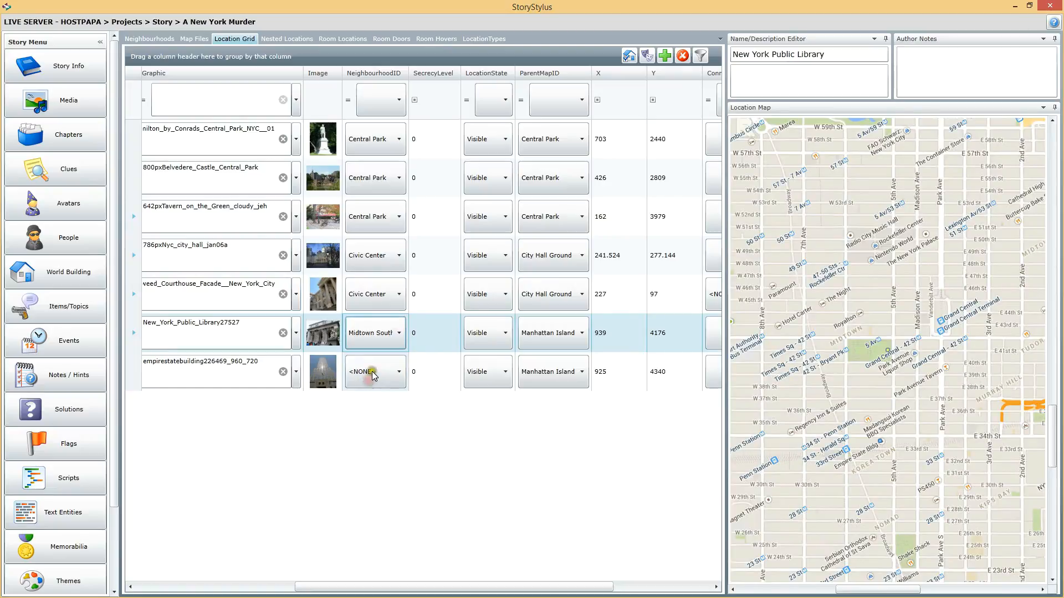
{"action": "left_click", "coordinate": [366, 372]}
{"action": "left_click", "coordinate": [369, 375]}
{"action": "left_click", "coordinate": [387, 421]}
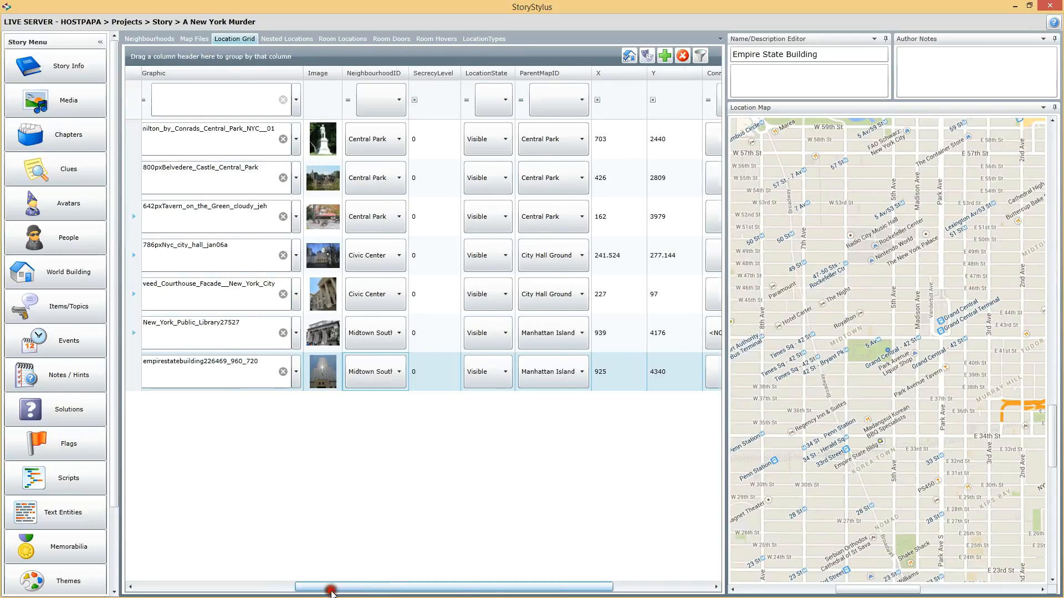
Review the locations from Belvedere Castle to Empire State Building with their assigned neighbourhoods and their positions on the map
{"action": "left_click_drag", "start_coordinate": [350, 591], "coordinate": [175, 588]}
{"action": "left_click", "coordinate": [206, 334]}
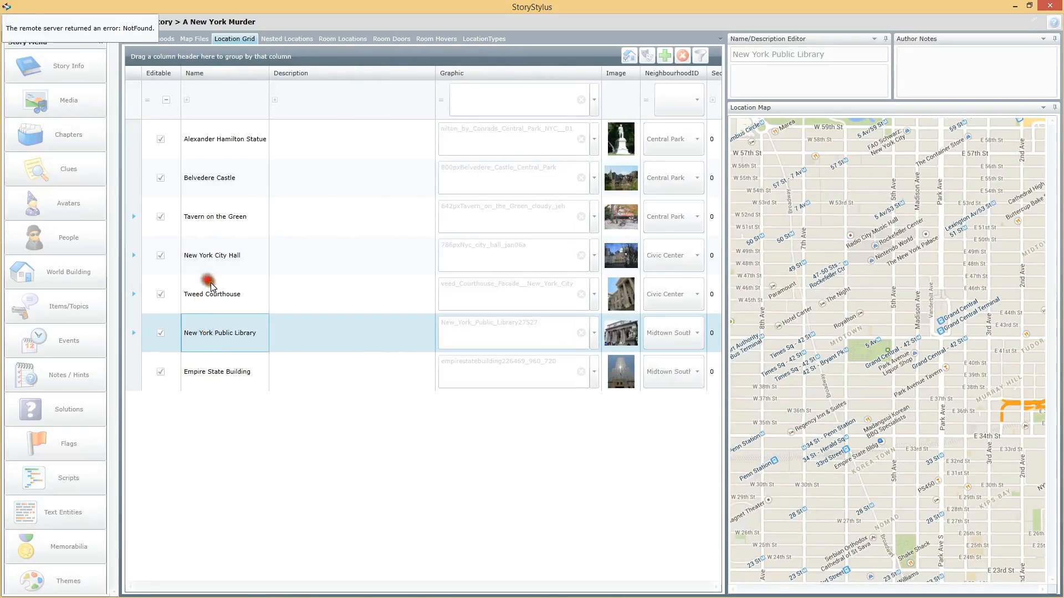
{"action": "left_click", "coordinate": [206, 301]}
{"action": "left_click", "coordinate": [221, 265]}
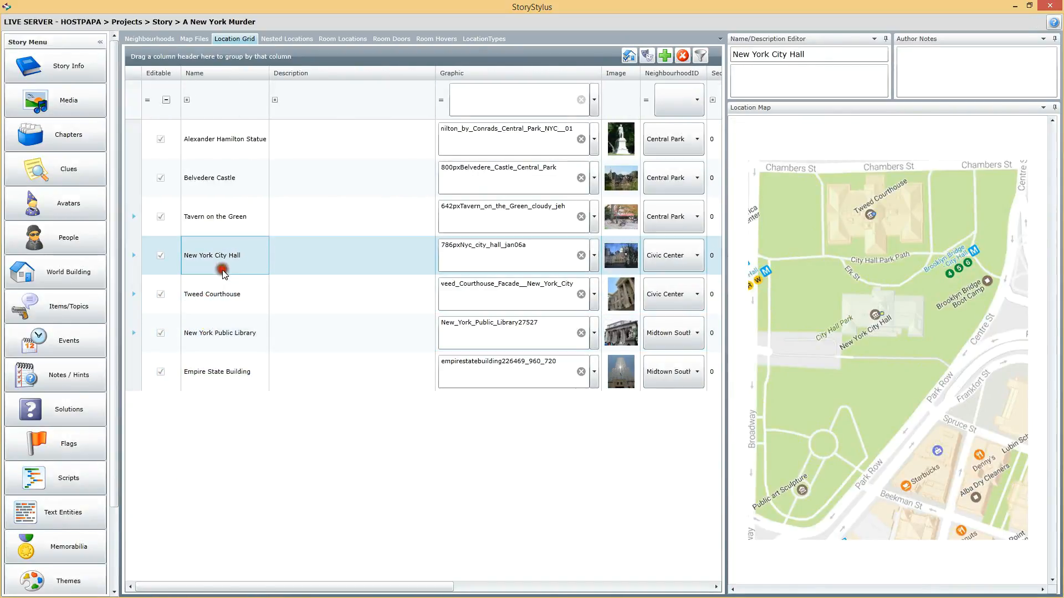
{"action": "left_click", "coordinate": [221, 215]}
{"action": "left_click", "coordinate": [235, 372]}
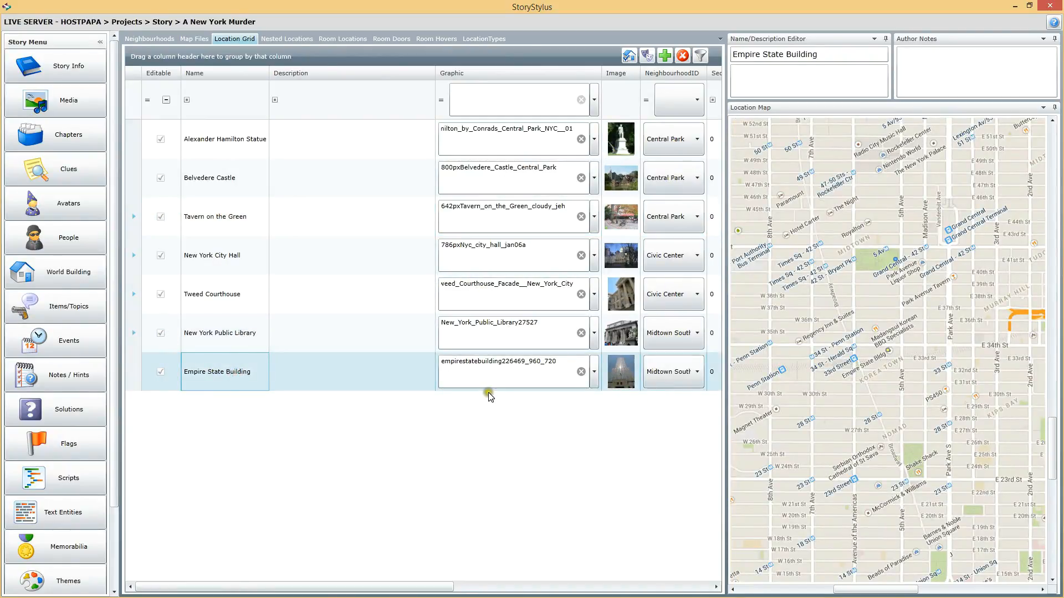
{"action": "left_click", "coordinate": [217, 337]}
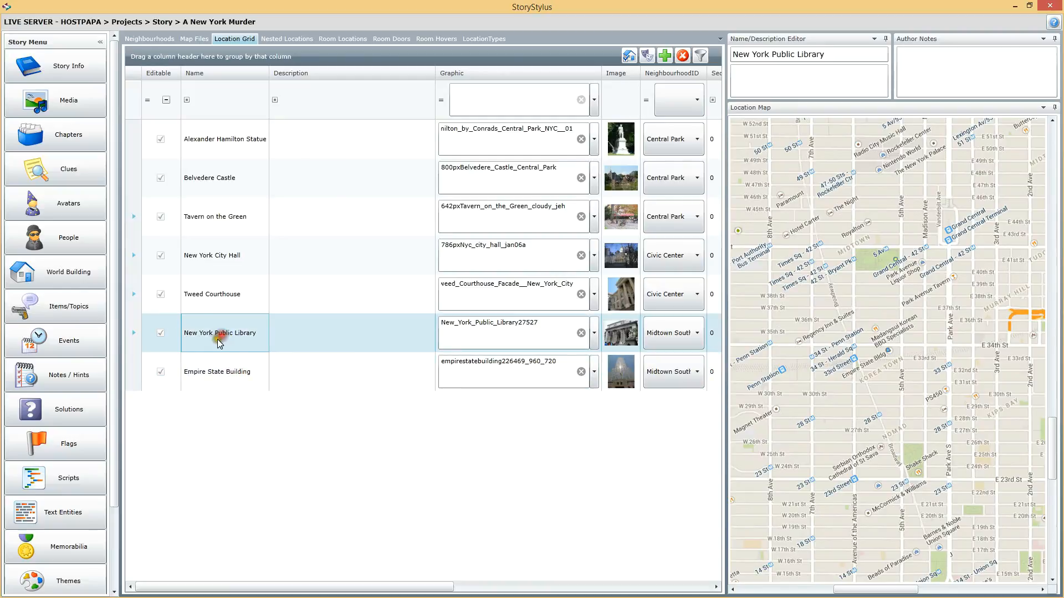
{"action": "left_click", "coordinate": [211, 299]}
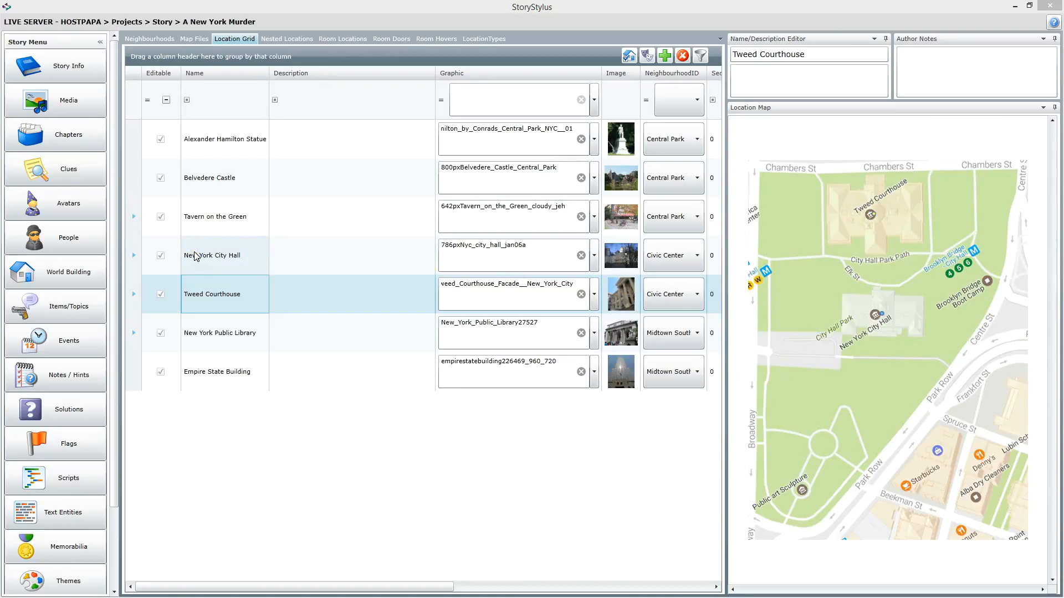
{"action": "left_click", "coordinate": [209, 230]}
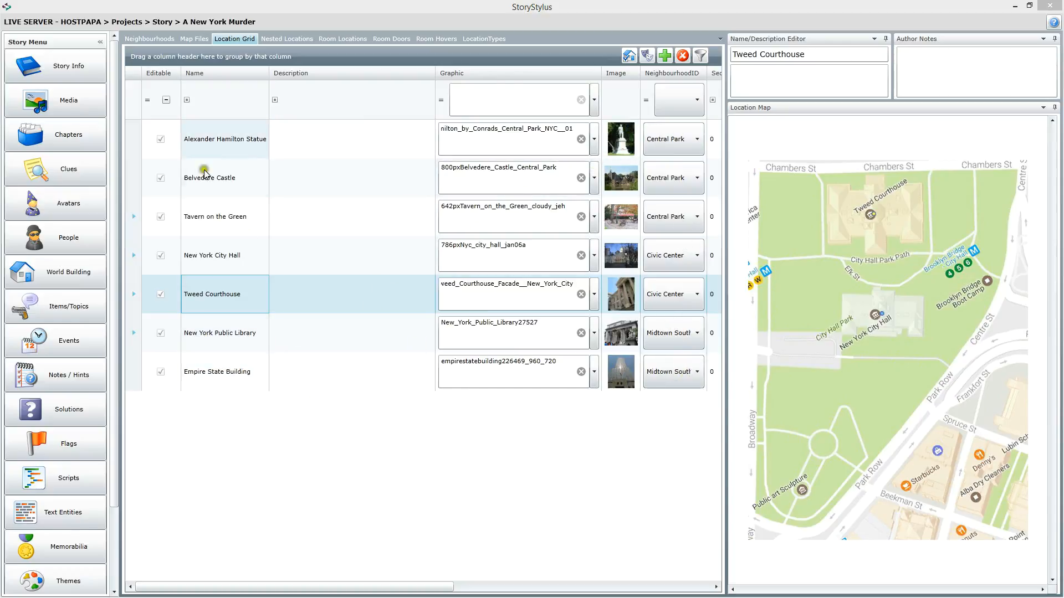
{"action": "left_click", "coordinate": [205, 254]}
{"action": "left_click", "coordinate": [222, 215]}
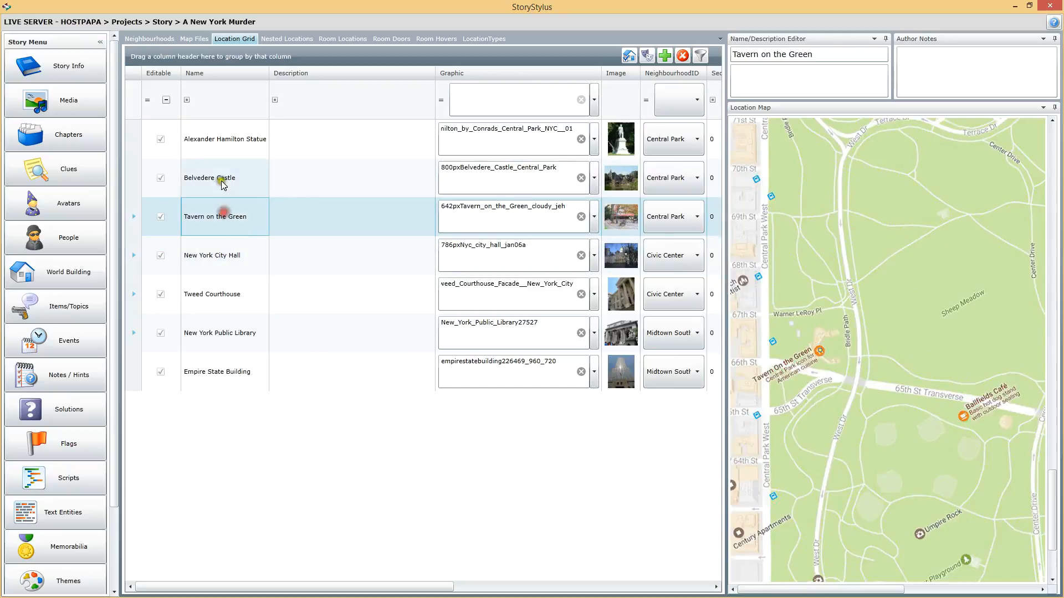
{"action": "left_click", "coordinate": [235, 175]}
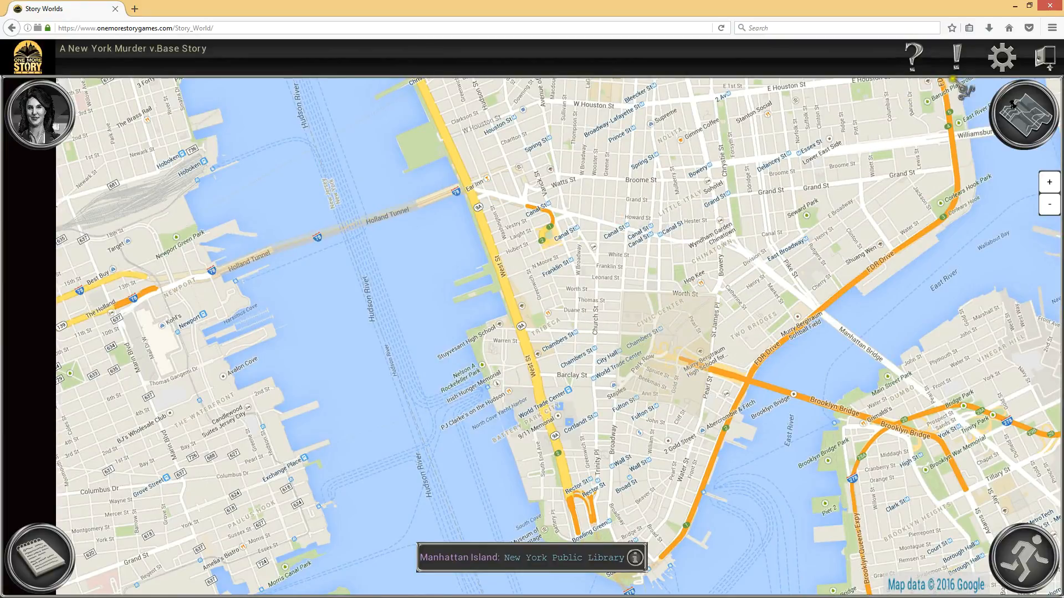
Turn off the neighbourhood filter display in the game settings and check the Manhattan map without neighbourhood shading
{"action": "left_click", "coordinate": [1006, 57]}
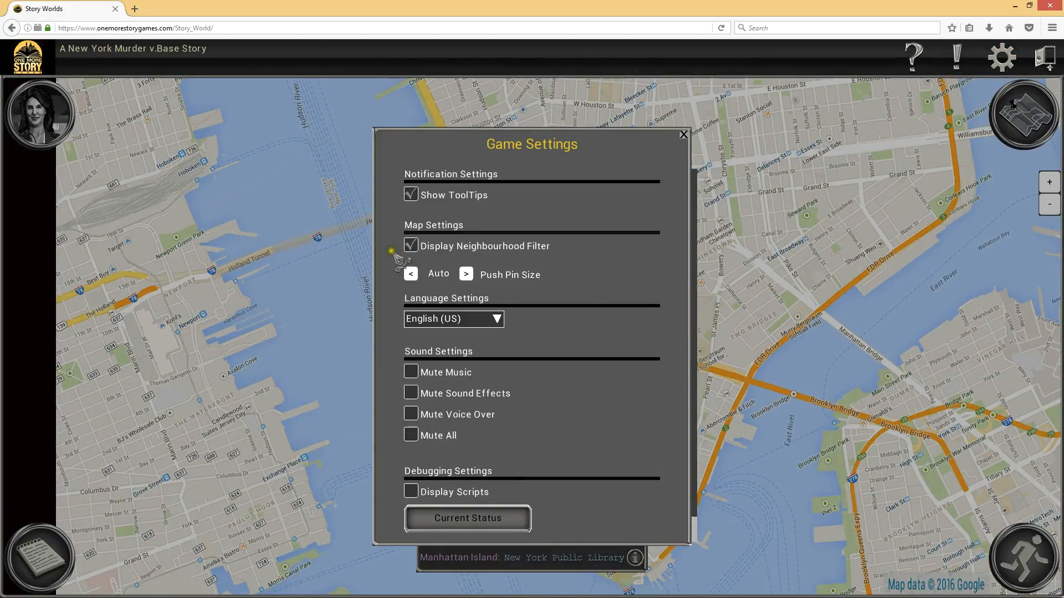
{"action": "left_click", "coordinate": [683, 135]}
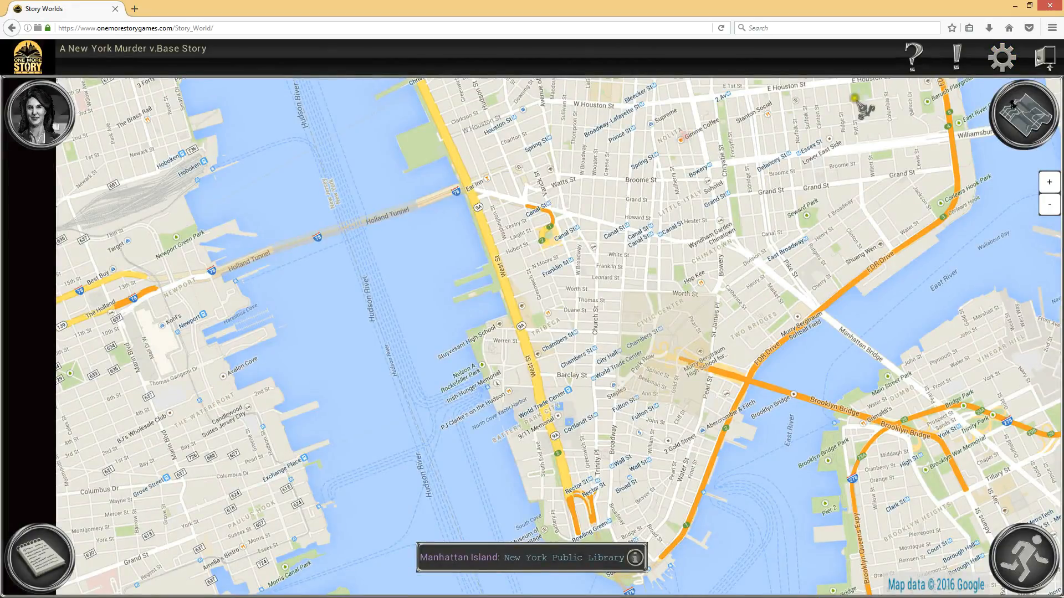
{"action": "left_click", "coordinate": [1001, 58]}
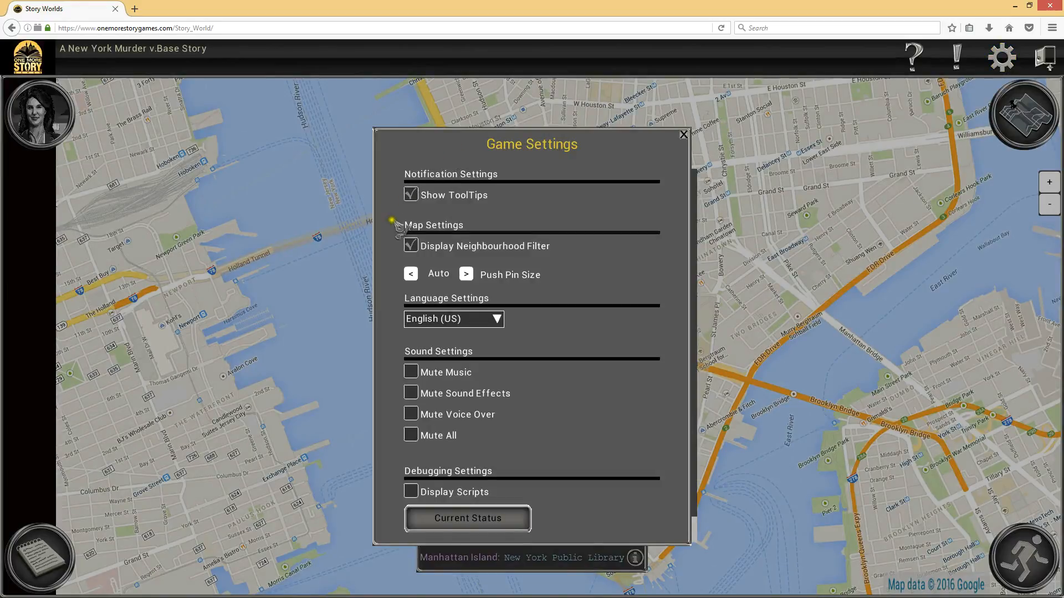
{"action": "left_click", "coordinate": [412, 246]}
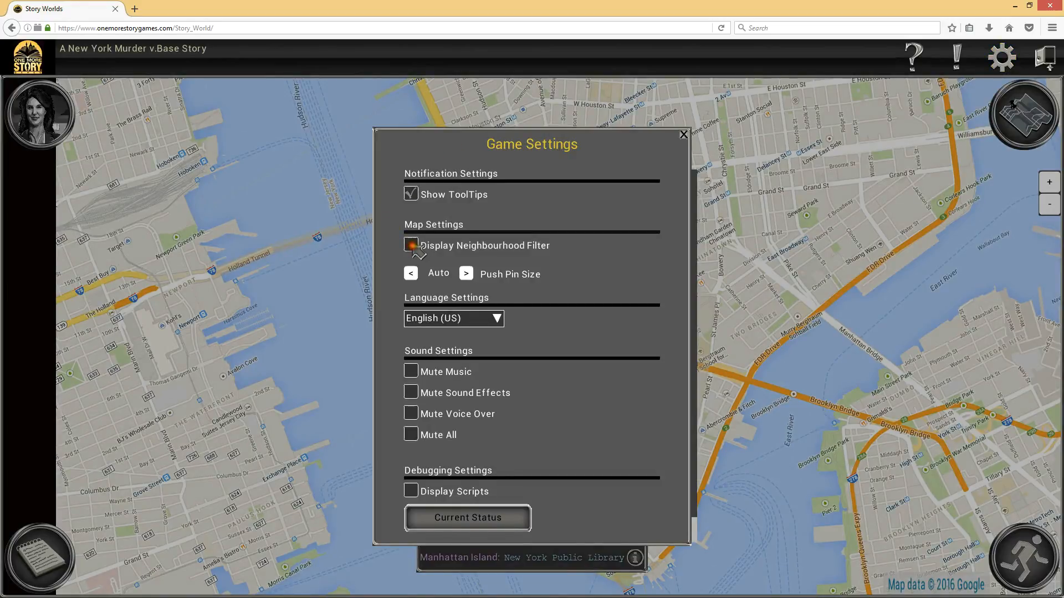
{"action": "left_click", "coordinate": [685, 135]}
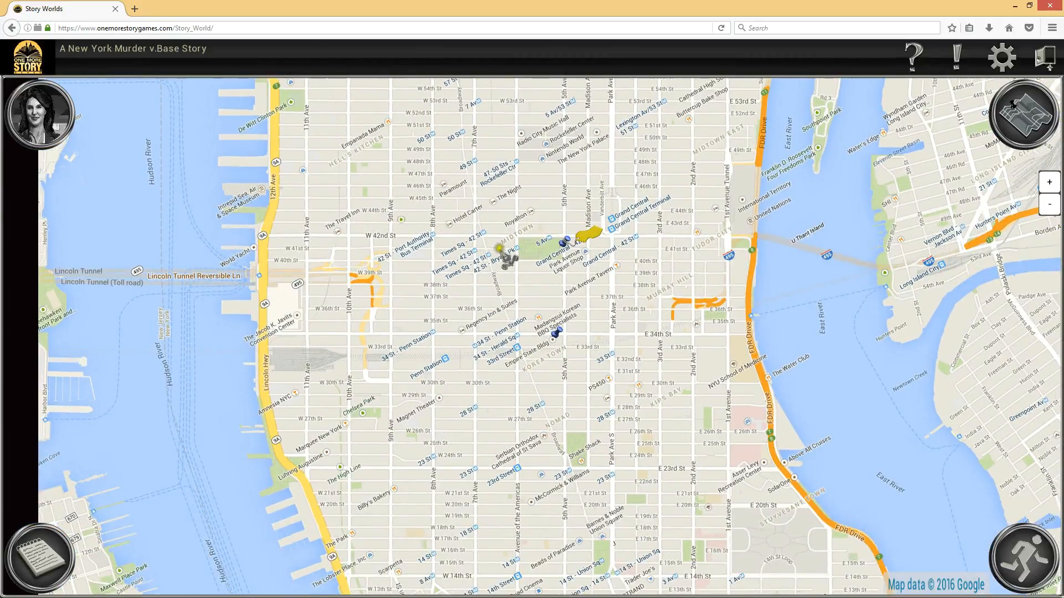
{"action": "left_click_drag", "start_coordinate": [478, 167], "coordinate": [497, 446]}
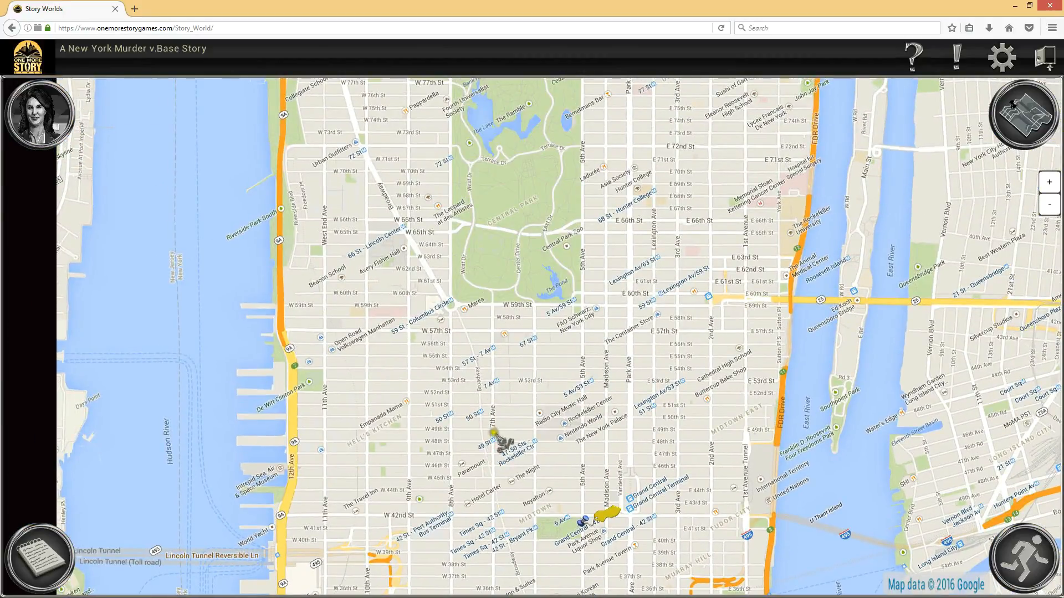
Turn the neighbourhood filter display back on in the game settings and check the shaded Midtown South area
{"action": "left_click", "coordinate": [1005, 61]}
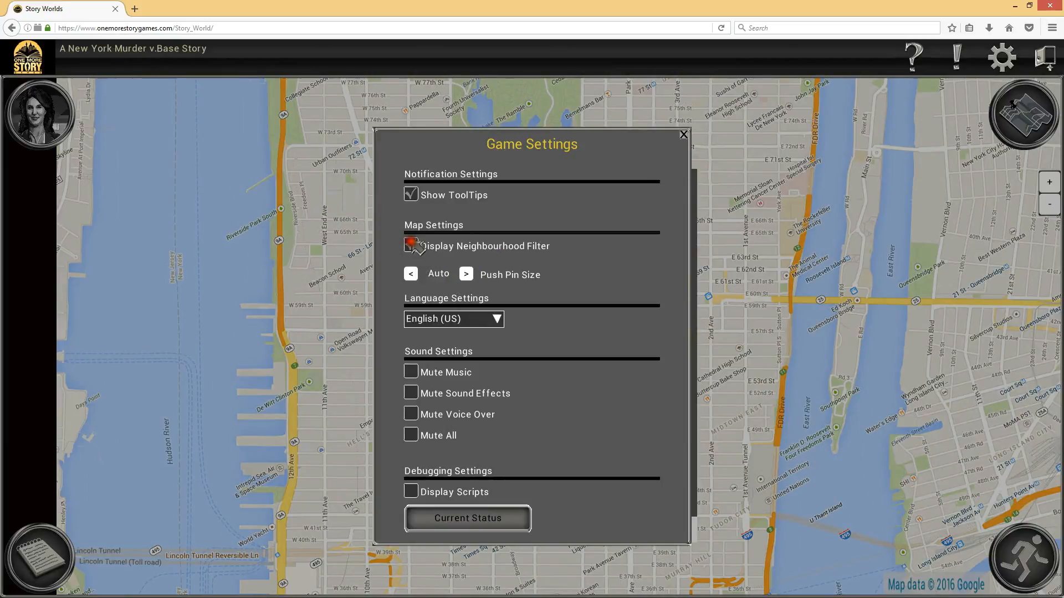
{"action": "left_click", "coordinate": [683, 135]}
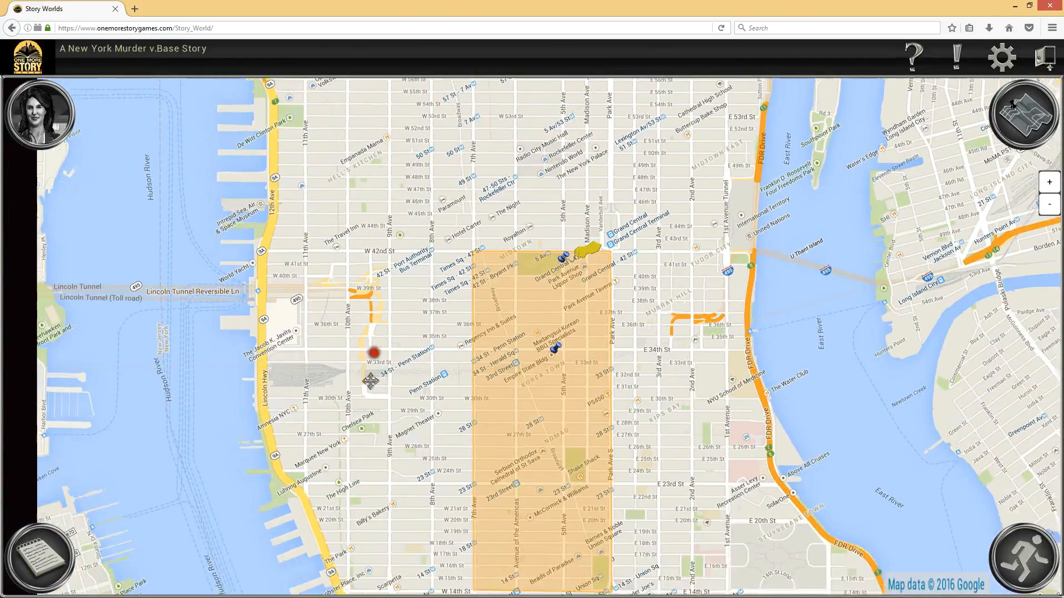
{"action": "left_click_drag", "start_coordinate": [370, 380], "coordinate": [382, 282]}
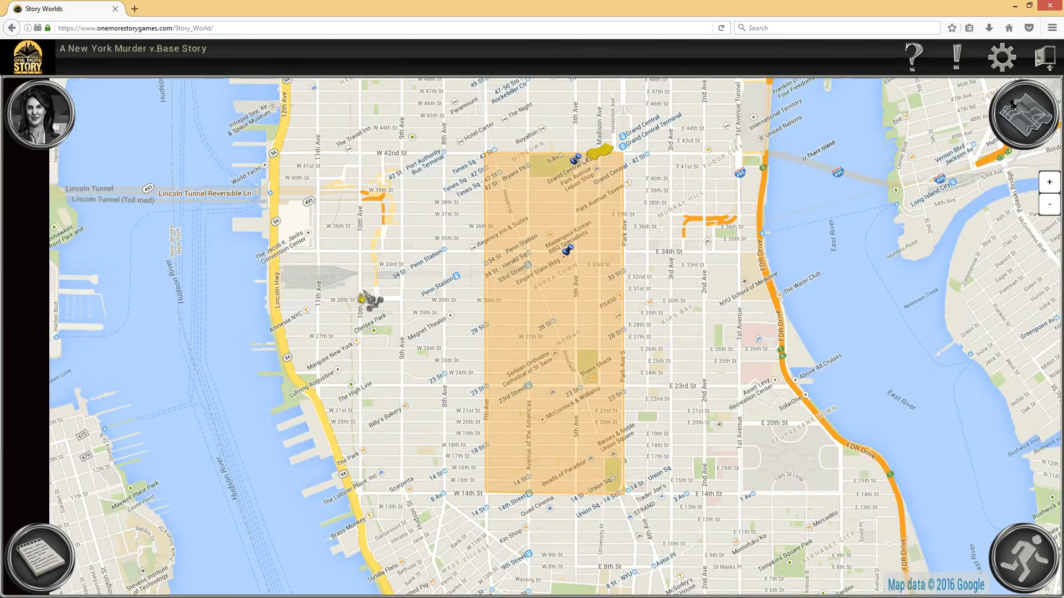
Select the New York Public Library on the map and examine its neighbourhood and location types in its details
{"action": "mouse_move", "coordinate": [547, 203]}
{"action": "mouse_move", "coordinate": [583, 175]}
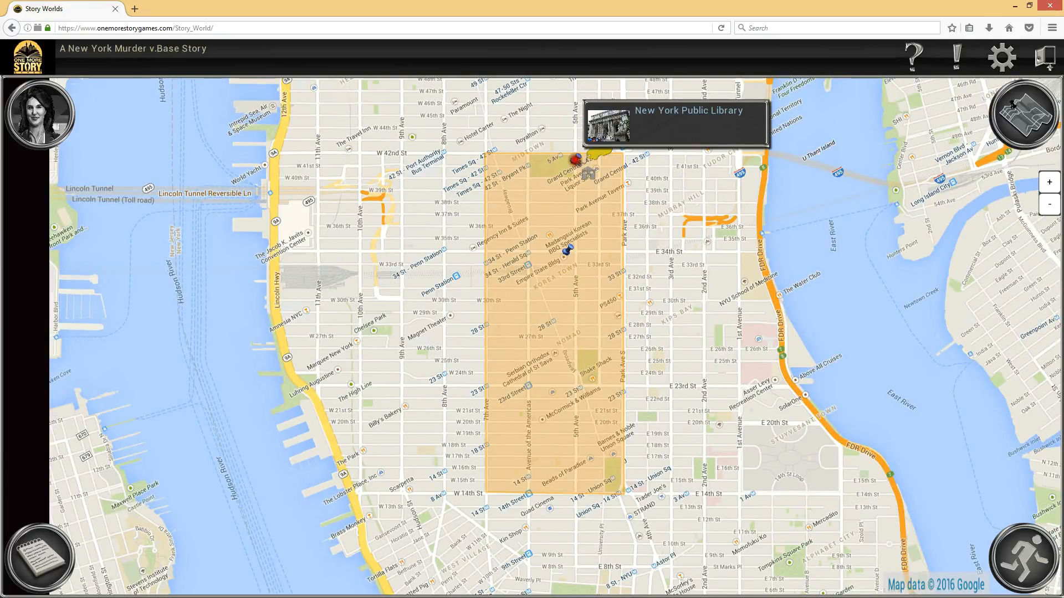
{"action": "left_click", "coordinate": [586, 170]}
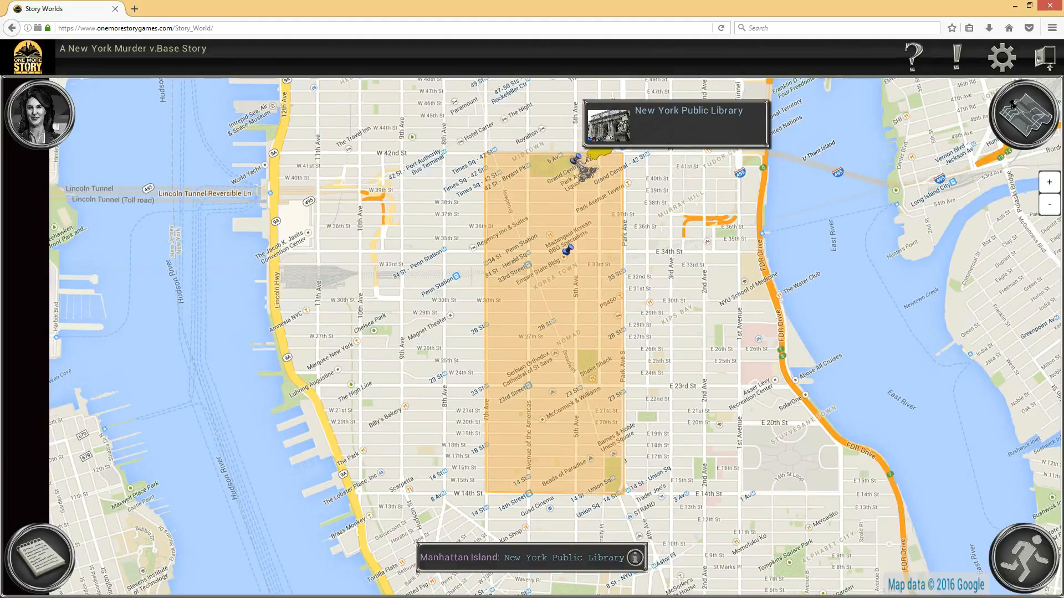
{"action": "left_click", "coordinate": [635, 558]}
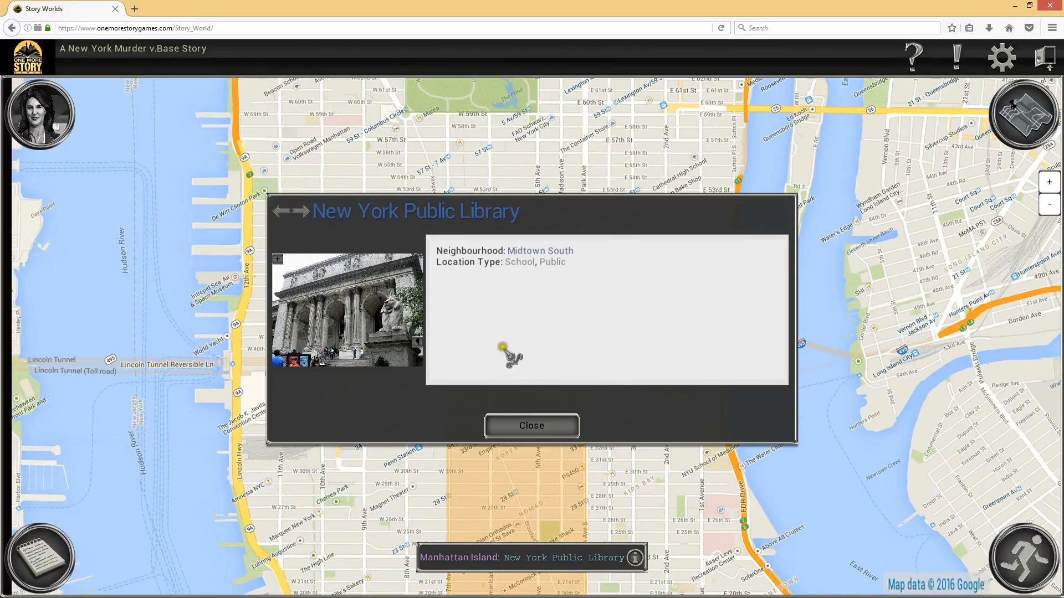
{"action": "mouse_move", "coordinate": [516, 250]}
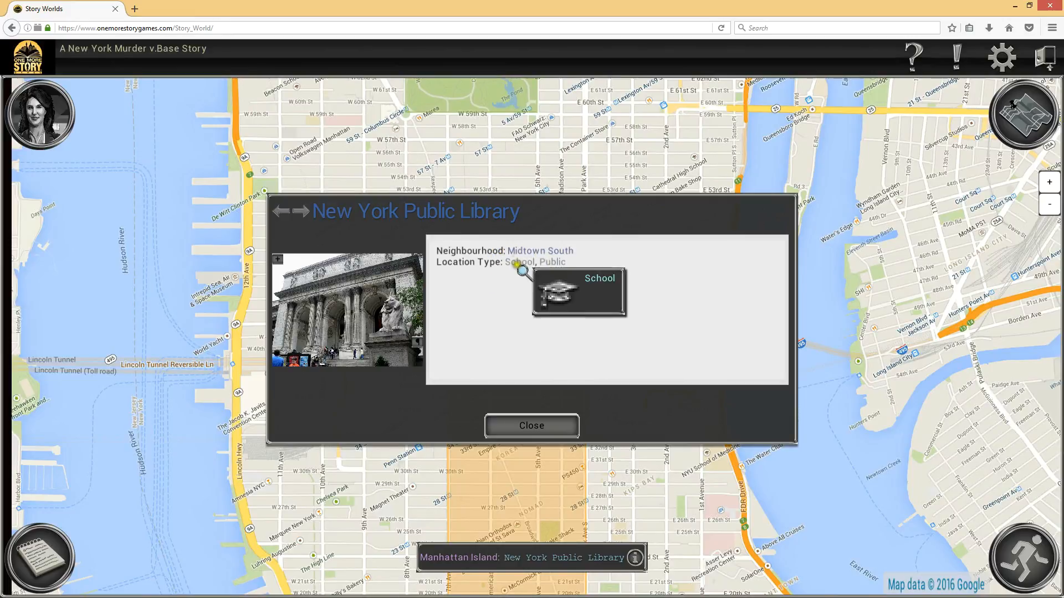
{"action": "mouse_move", "coordinate": [551, 267]}
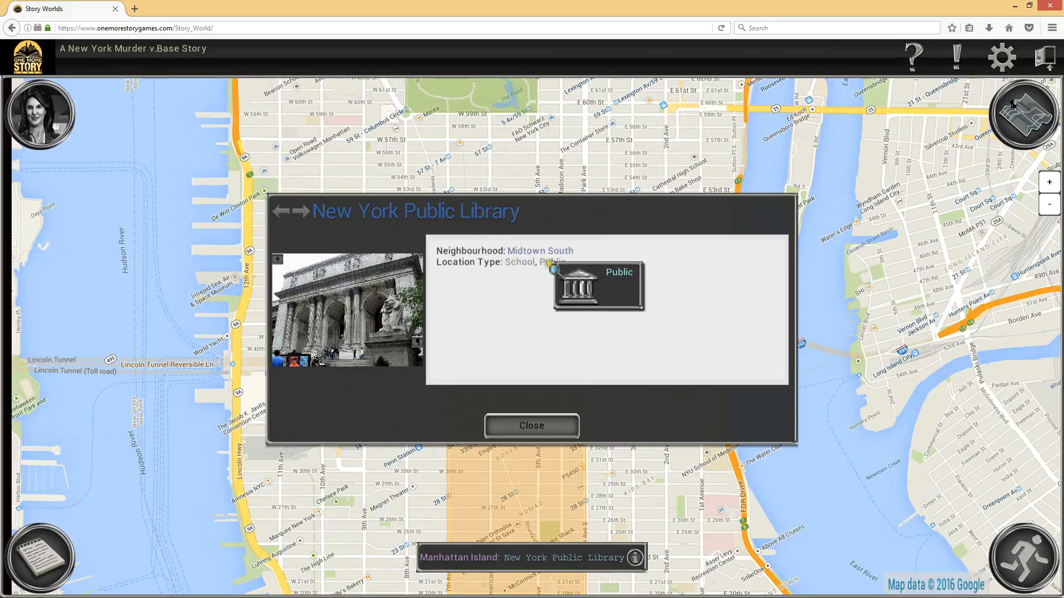
{"action": "left_click", "coordinate": [545, 426]}
List the map's locations, filter them by the School type, and examine which markers remain around Midtown South and Central Park
{"action": "left_click_drag", "start_coordinate": [643, 470], "coordinate": [647, 336]}
{"action": "left_click", "coordinate": [1028, 111]}
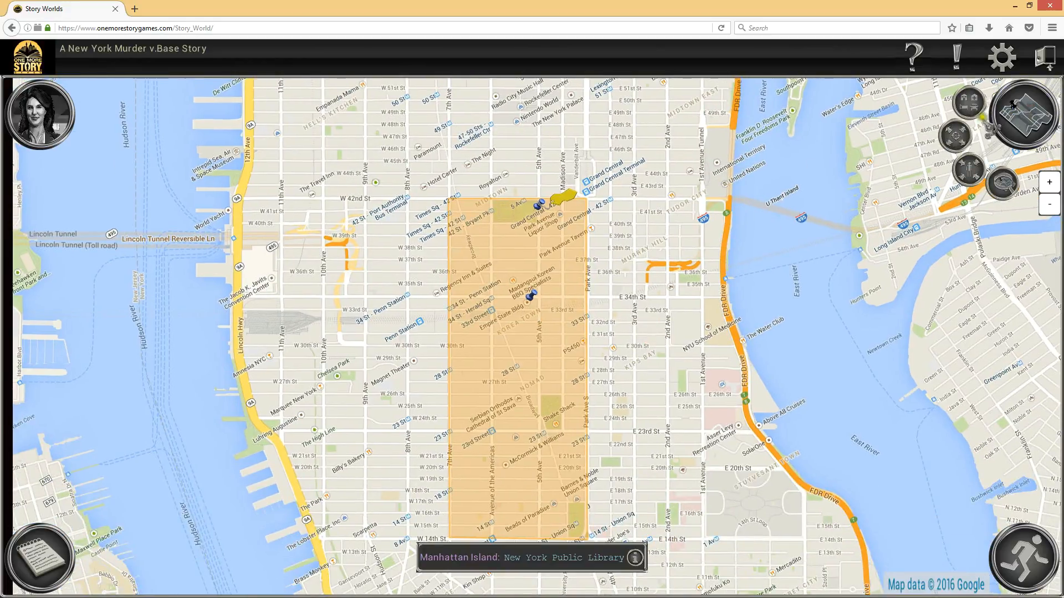
{"action": "left_click", "coordinate": [969, 103]}
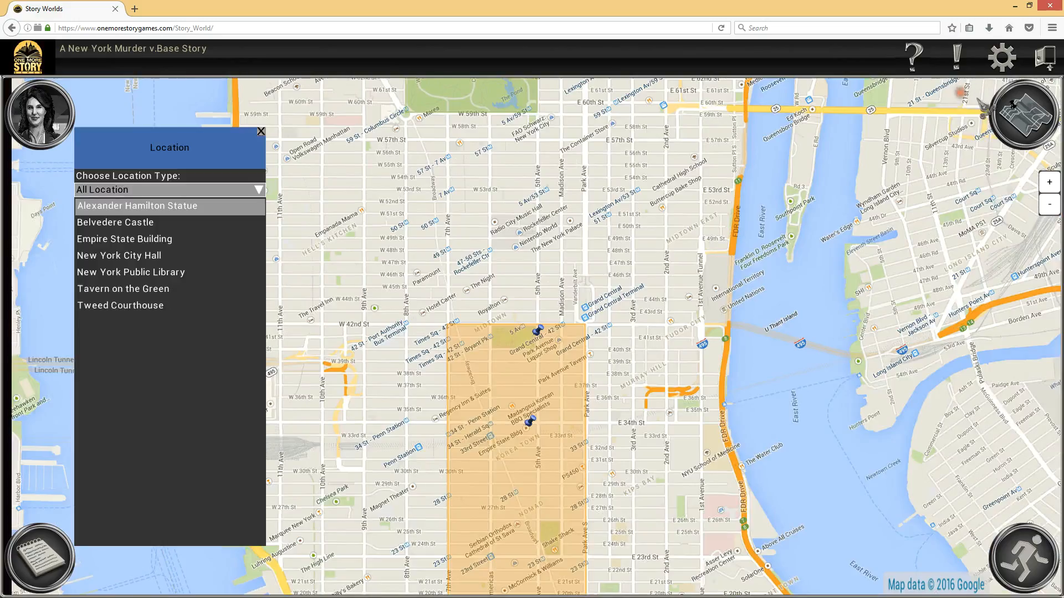
{"action": "left_click", "coordinate": [260, 190]}
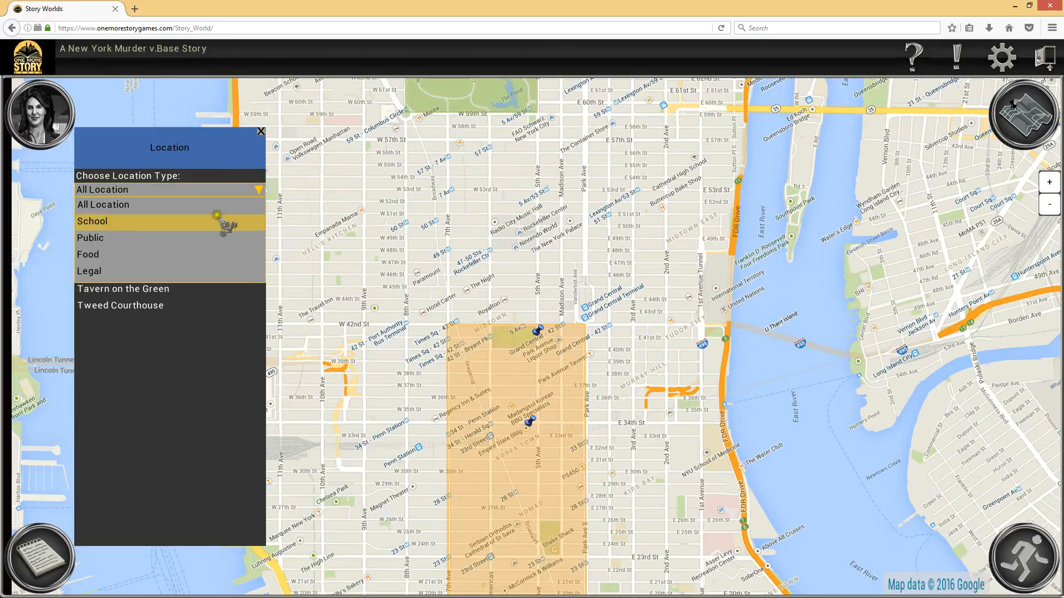
{"action": "left_click", "coordinate": [137, 220]}
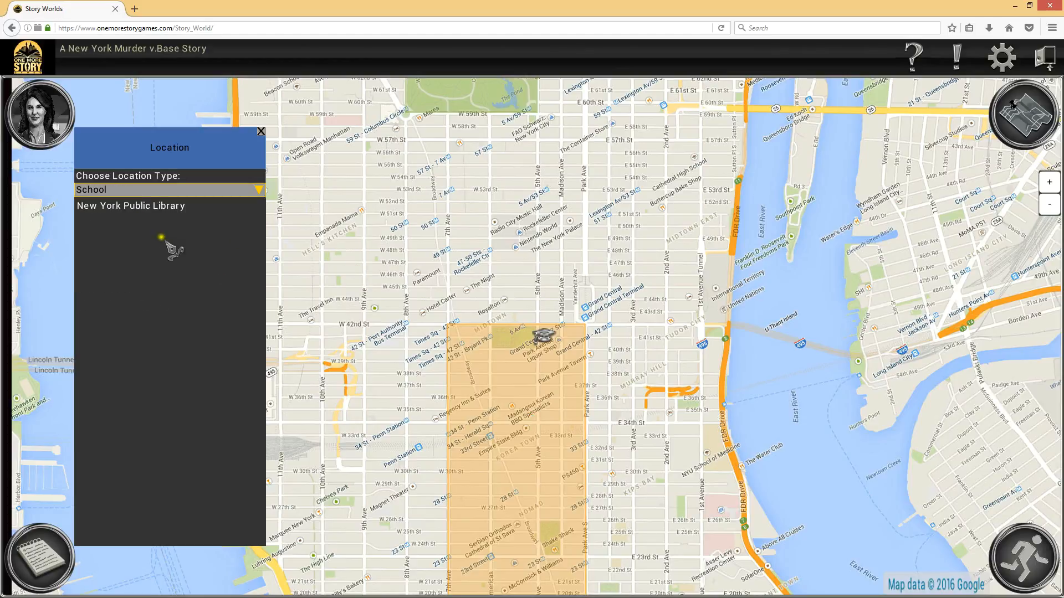
{"action": "left_click", "coordinate": [169, 208]}
{"action": "left_click_drag", "start_coordinate": [486, 167], "coordinate": [478, 355]}
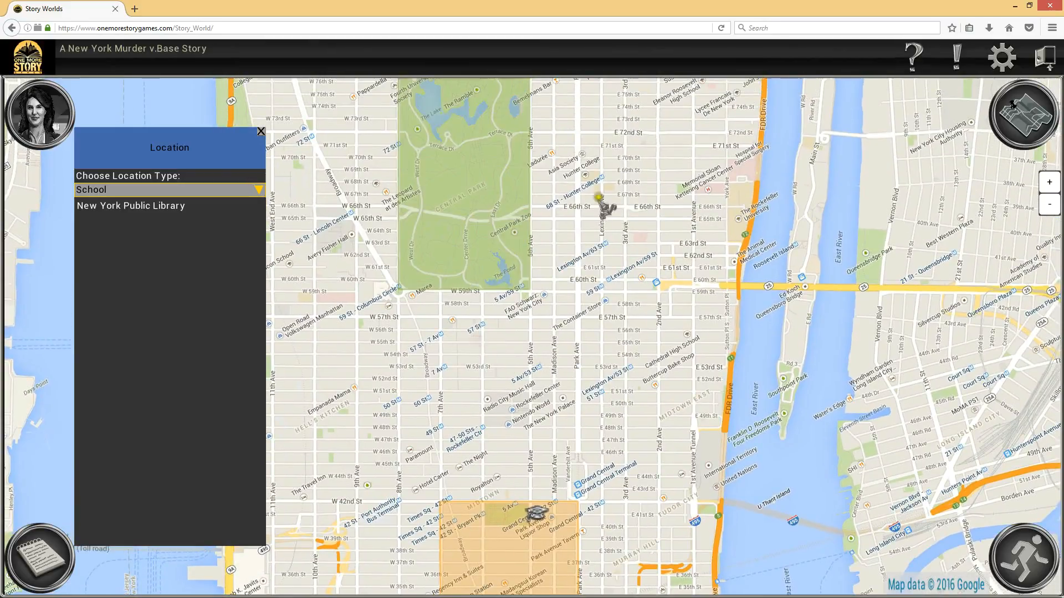
{"action": "left_click_drag", "start_coordinate": [562, 435], "coordinate": [635, 142]}
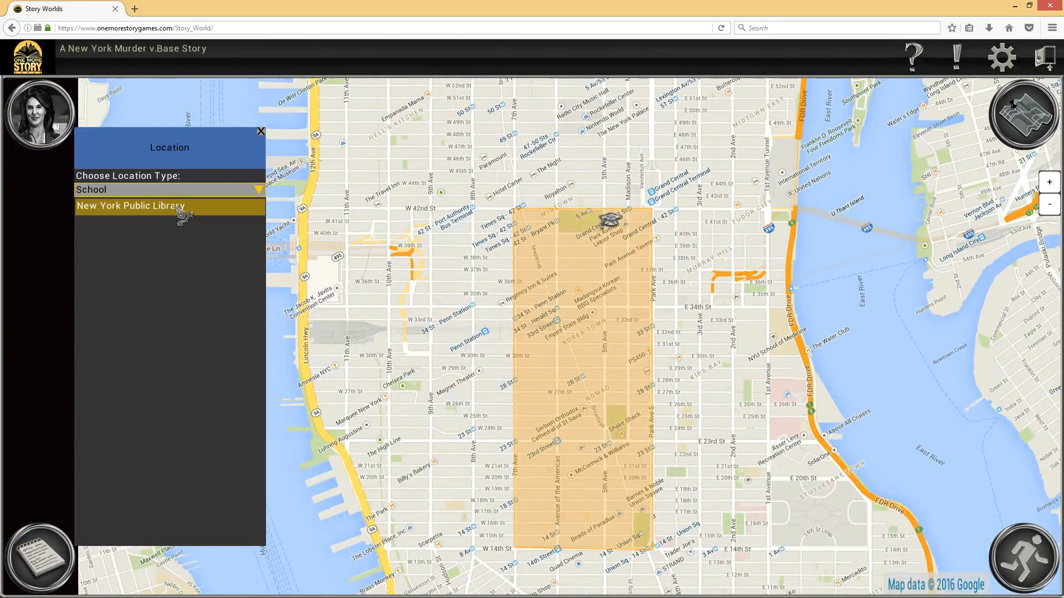
Filter the locations by the Public type and open the City Hall Ground map in lower Manhattan
{"action": "left_click", "coordinate": [259, 191]}
{"action": "left_click", "coordinate": [95, 237]}
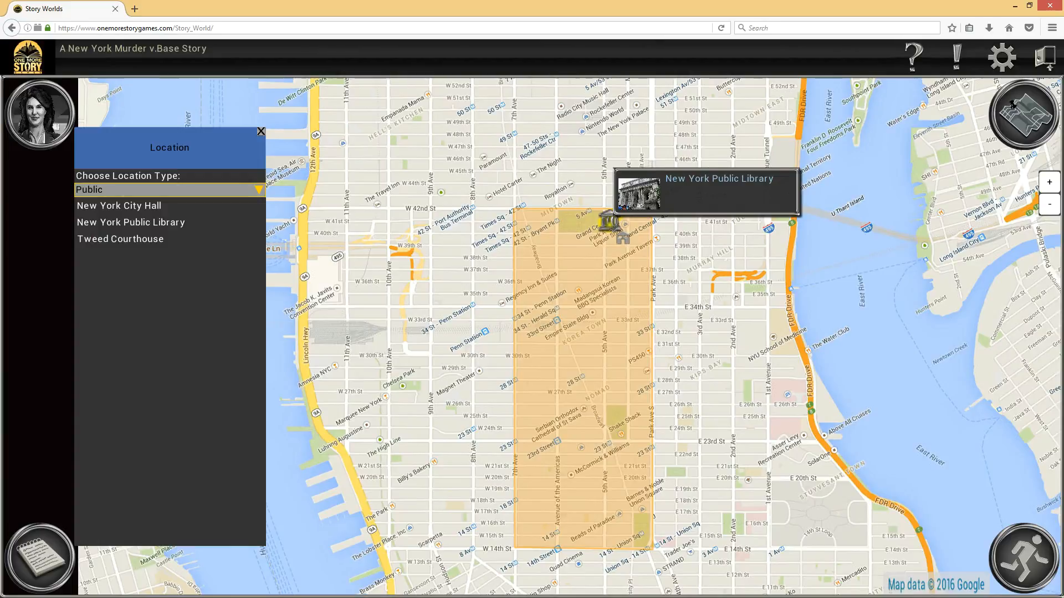
{"action": "left_click_drag", "start_coordinate": [457, 466], "coordinate": [467, 178]}
{"action": "mouse_move", "coordinate": [612, 422]}
{"action": "left_mouse_down"}
{"action": "mouse_move", "coordinate": [608, 280]}
{"action": "mouse_move", "coordinate": [624, 117]}
{"action": "left_mouse_up"}
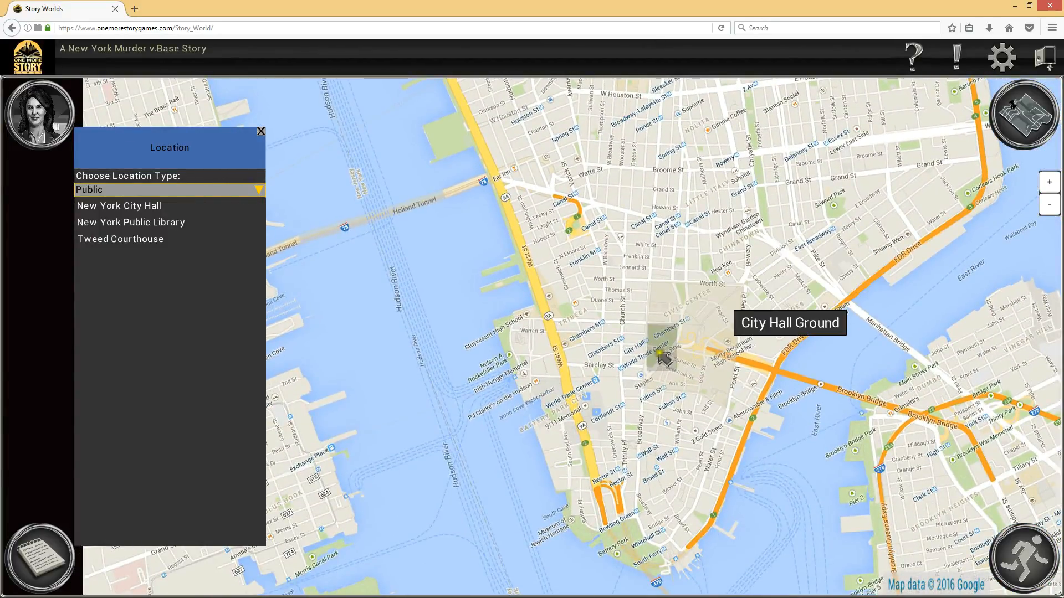
{"action": "left_click", "coordinate": [665, 350]}
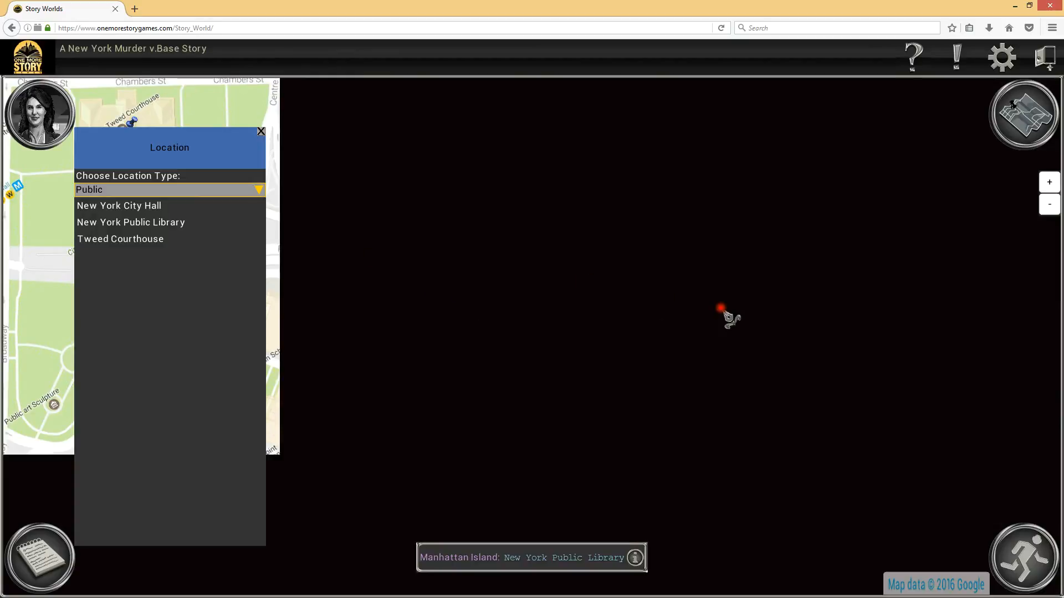
{"action": "left_click_drag", "start_coordinate": [272, 238], "coordinate": [751, 304]}
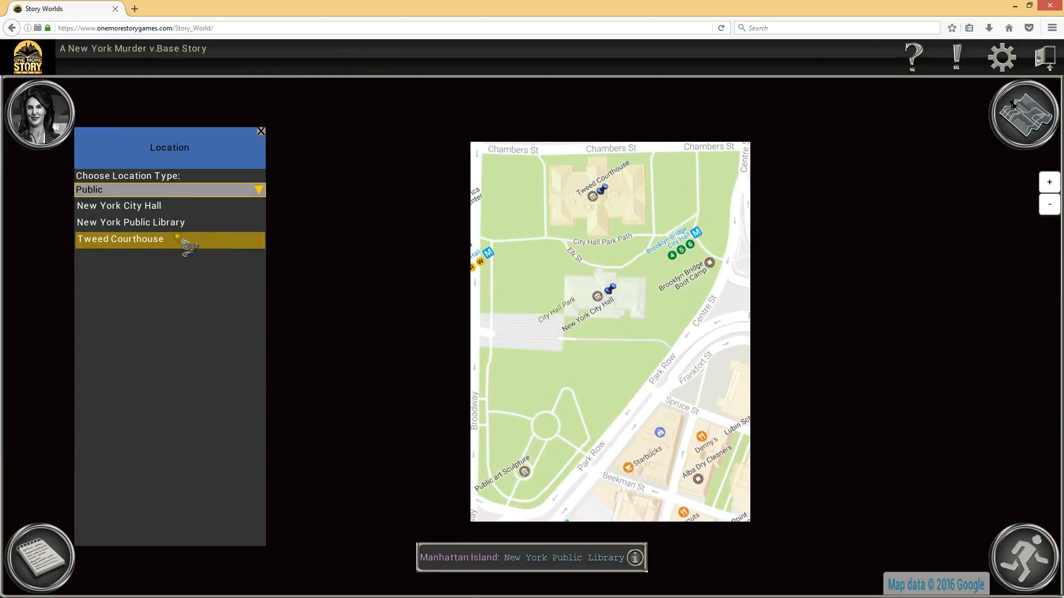
Compare the School and Public location filters on the City Hall Ground map, checking the City Hall and Tweed Courthouse markers
{"action": "left_click", "coordinate": [268, 185]}
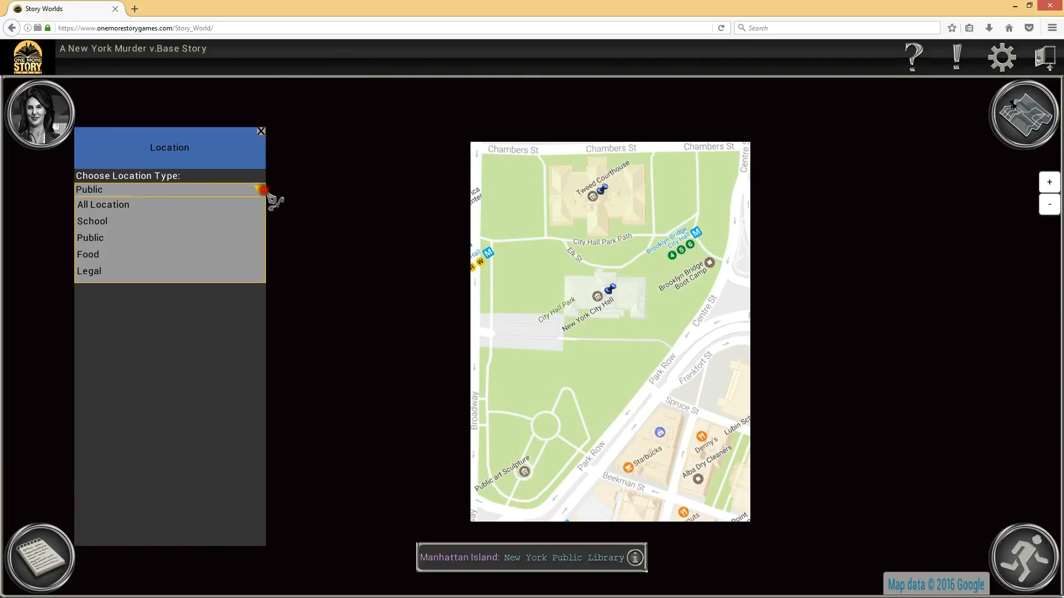
{"action": "left_click", "coordinate": [137, 219]}
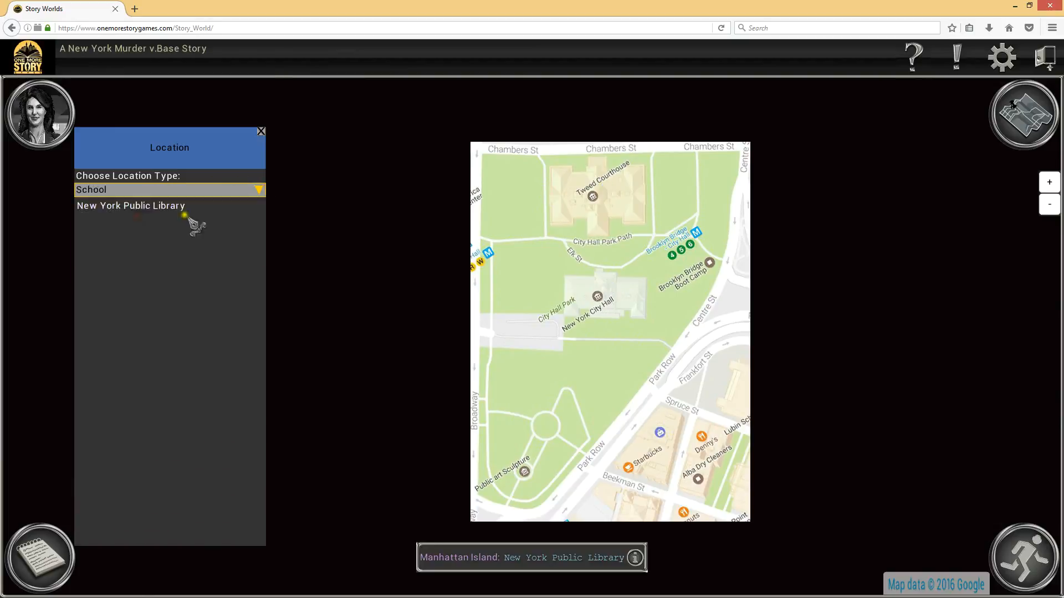
{"action": "left_click", "coordinate": [257, 190]}
{"action": "left_click", "coordinate": [129, 242]}
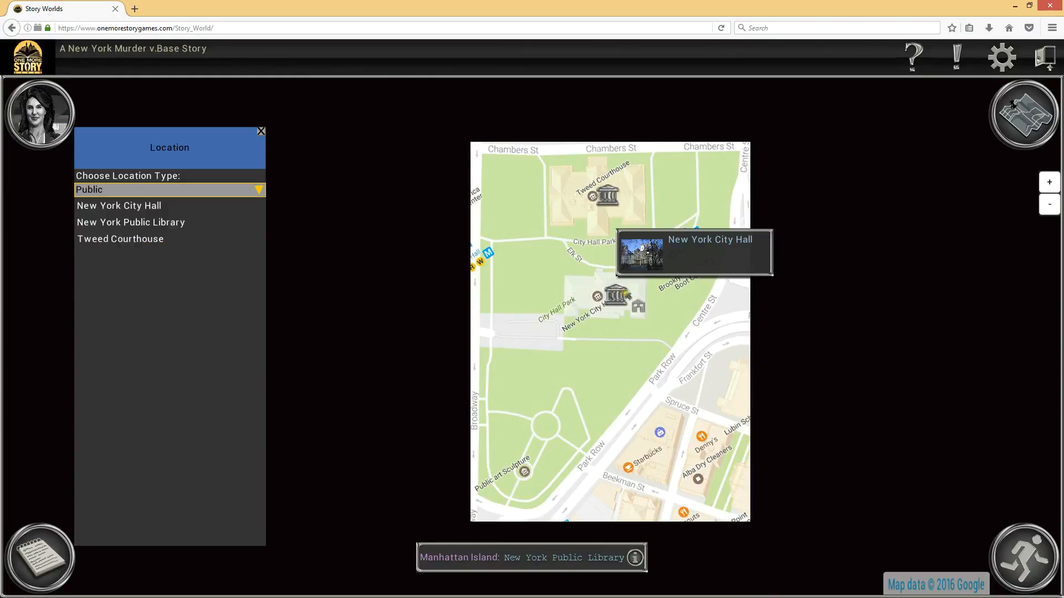
{"action": "mouse_move", "coordinate": [609, 196]}
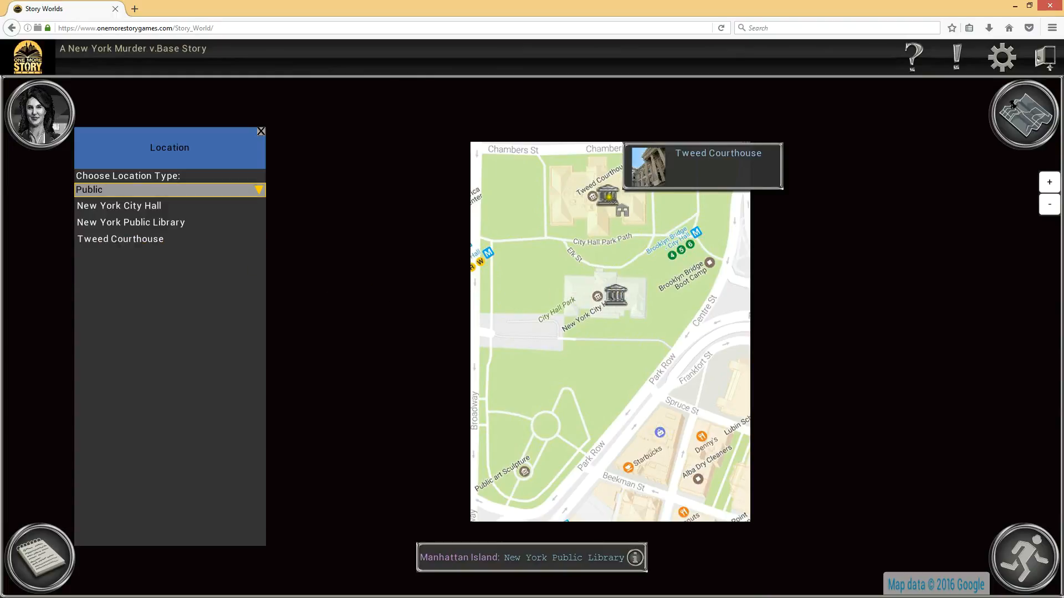
Go to the New York Public Library from the location list and reset the location type to All Location
{"action": "left_click", "coordinate": [183, 224]}
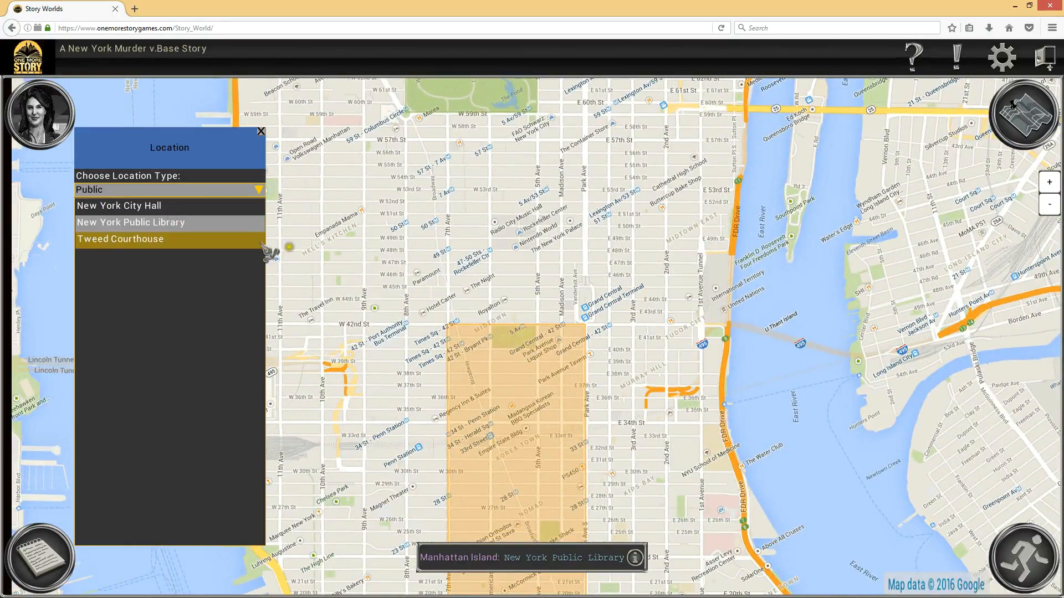
{"action": "left_click", "coordinate": [259, 190]}
{"action": "left_click", "coordinate": [156, 205]}
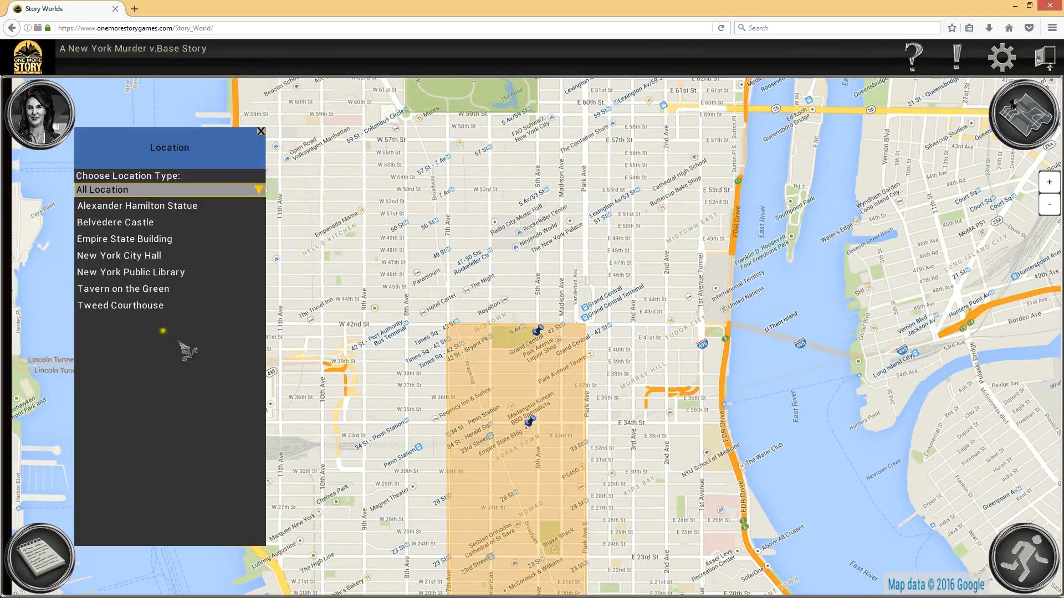
Filter the Manhattan map by the Public type, check the New York Public Library marker, and close the location list
{"action": "left_click", "coordinate": [258, 191]}
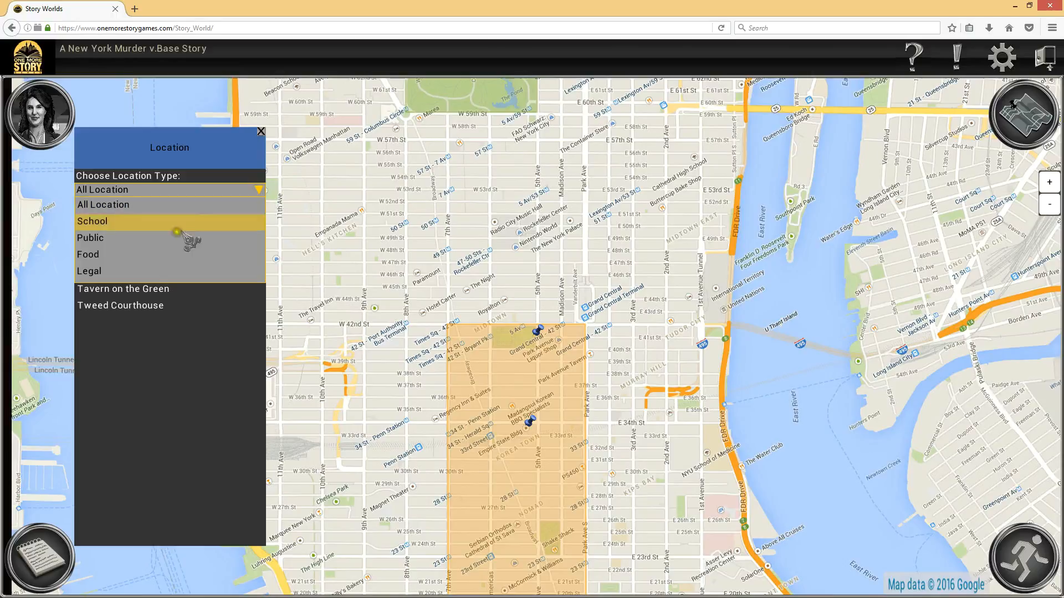
{"action": "left_click", "coordinate": [109, 243]}
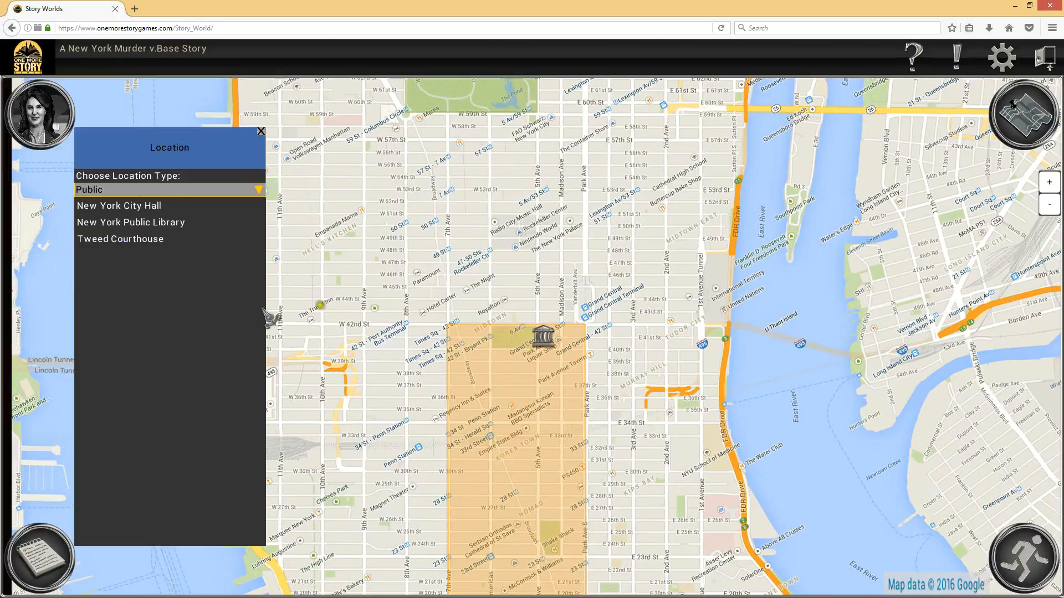
{"action": "mouse_move", "coordinate": [544, 339]}
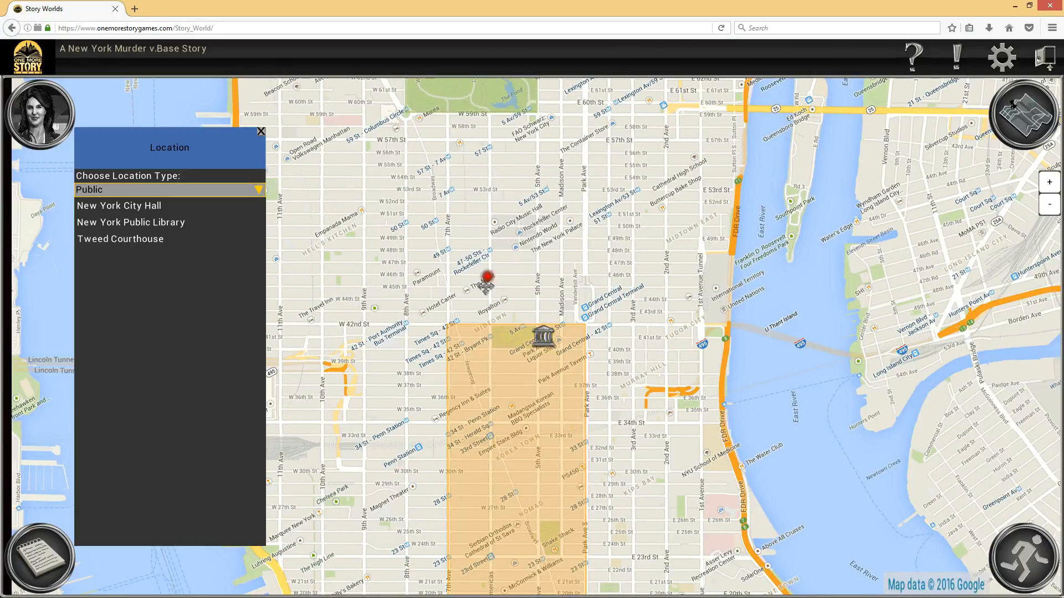
{"action": "left_click_drag", "start_coordinate": [487, 280], "coordinate": [494, 145]}
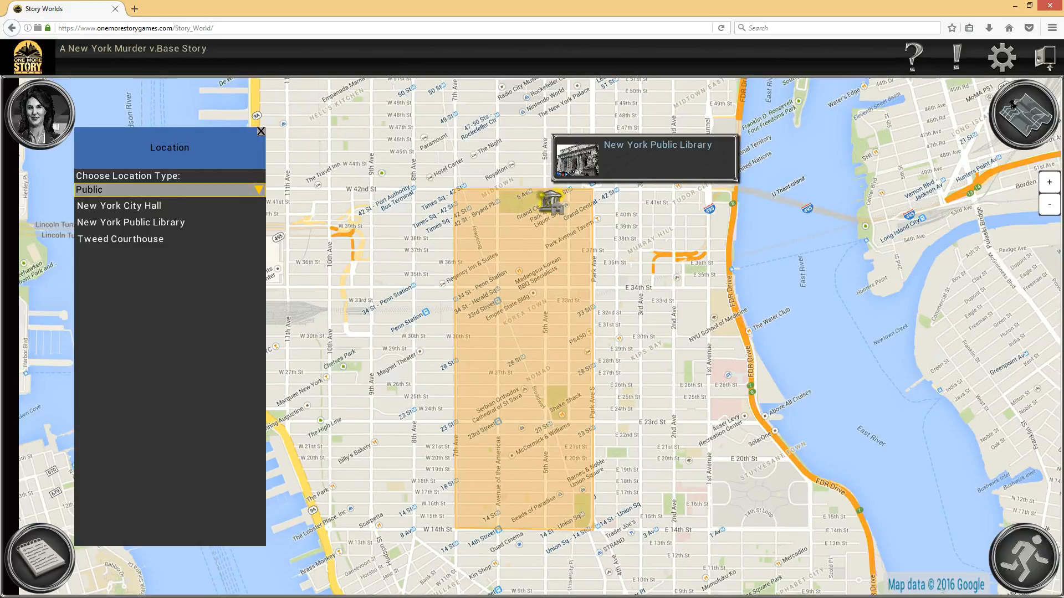
{"action": "left_click", "coordinate": [260, 131]}
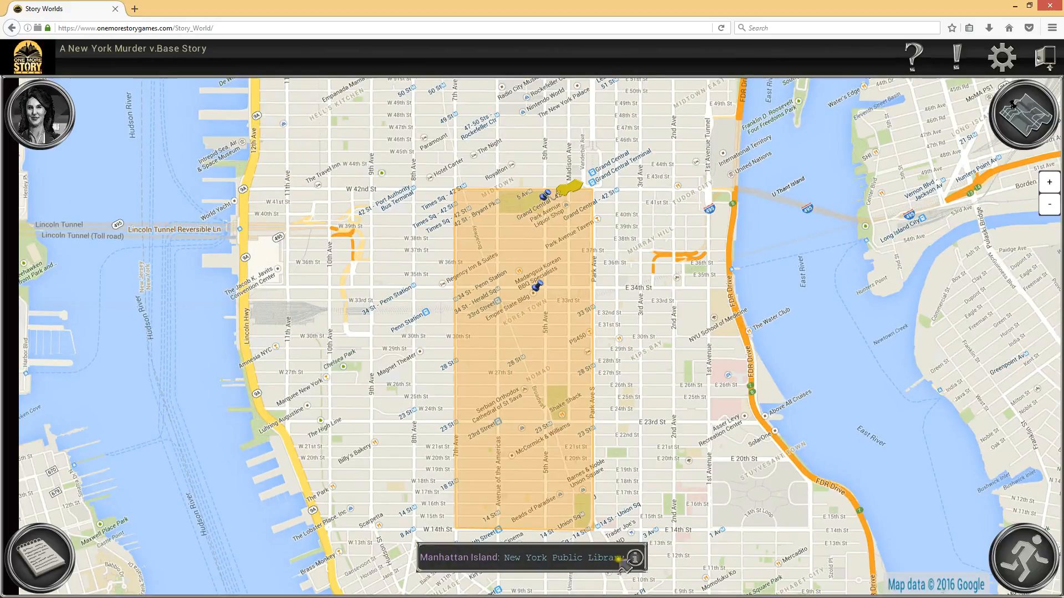
Open the New York Public Library details, review its Midtown South neighbourhood entry, and return to the library's details
{"action": "left_click", "coordinate": [634, 557]}
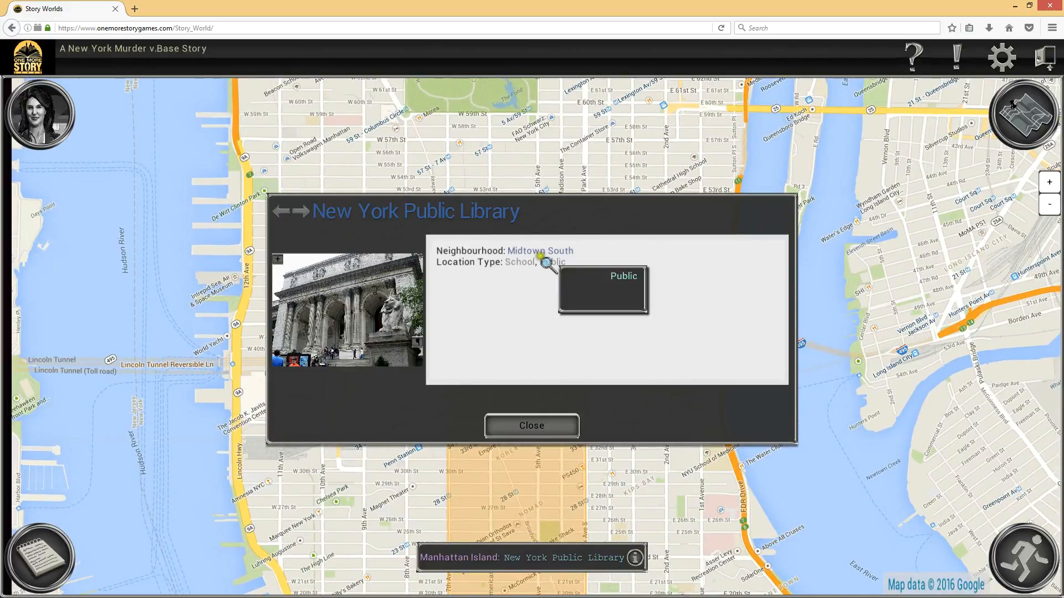
{"action": "left_click", "coordinate": [540, 251]}
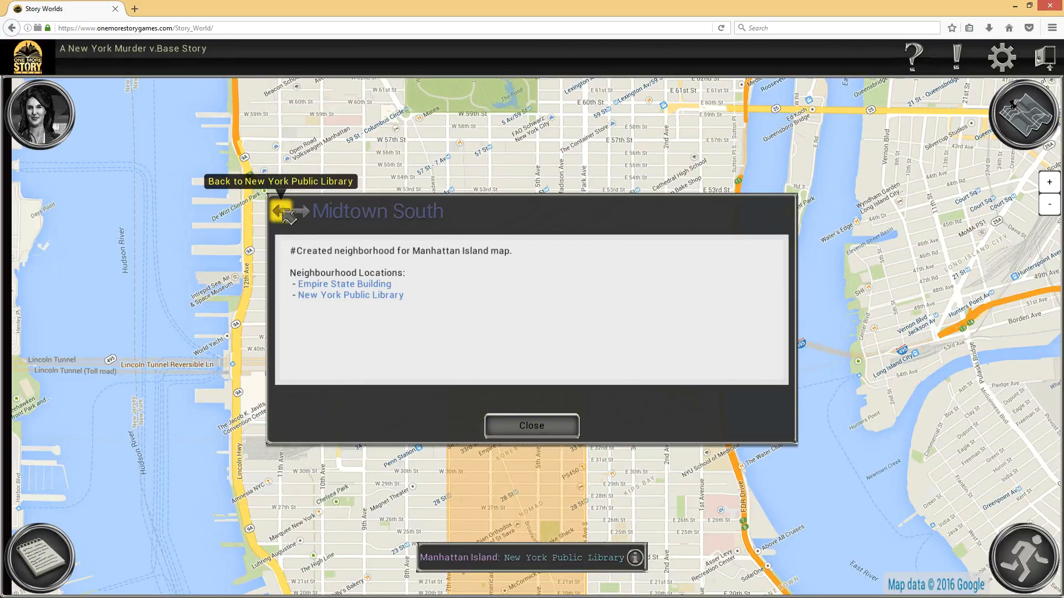
{"action": "left_click", "coordinate": [282, 210]}
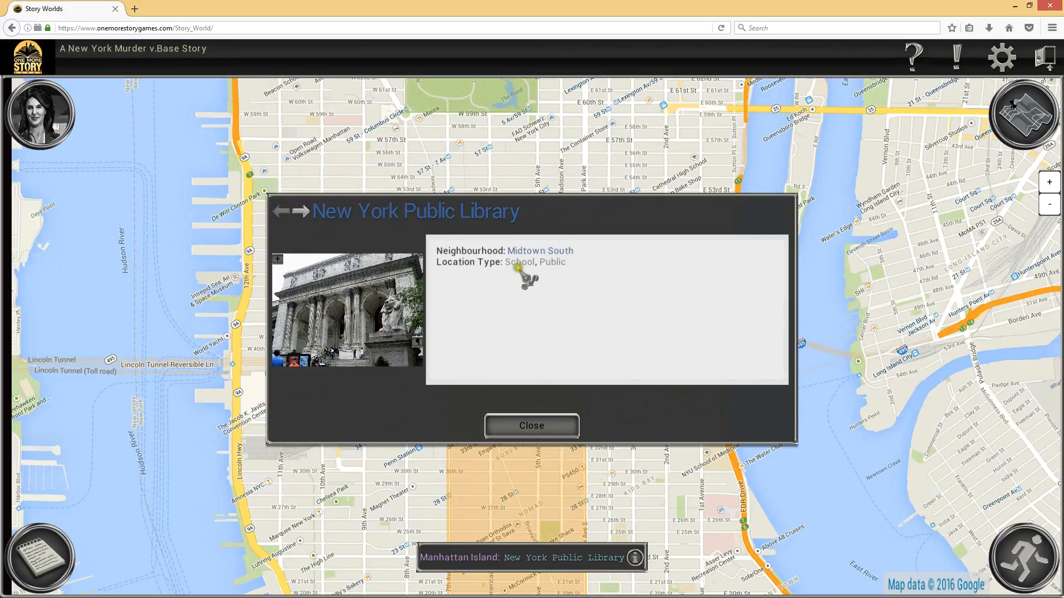
Review the locations sharing the library's Public type and return to the New York Public Library details
{"action": "left_click", "coordinate": [554, 263]}
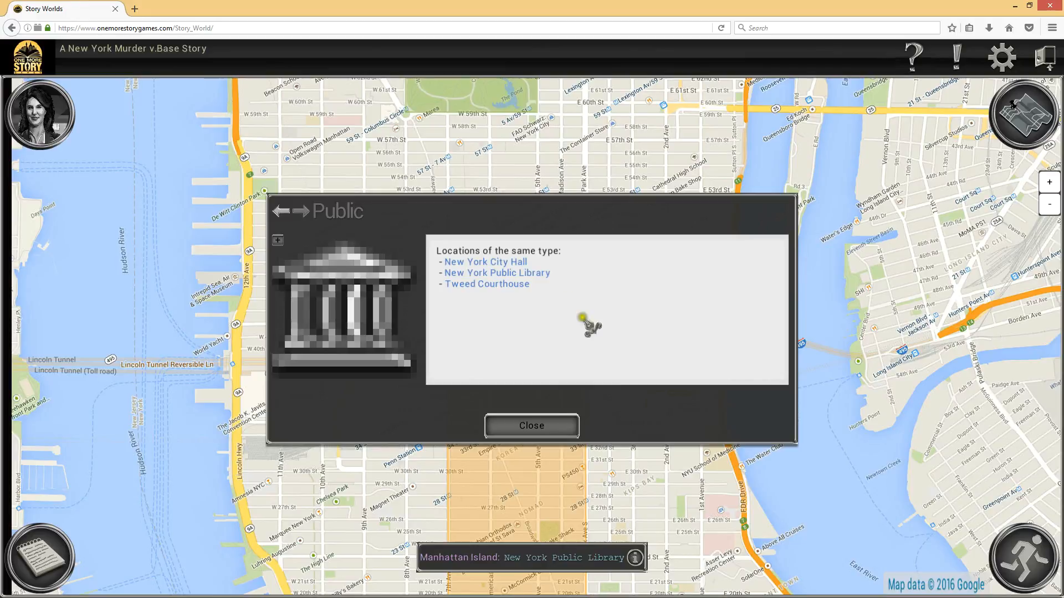
{"action": "mouse_move", "coordinate": [484, 263]}
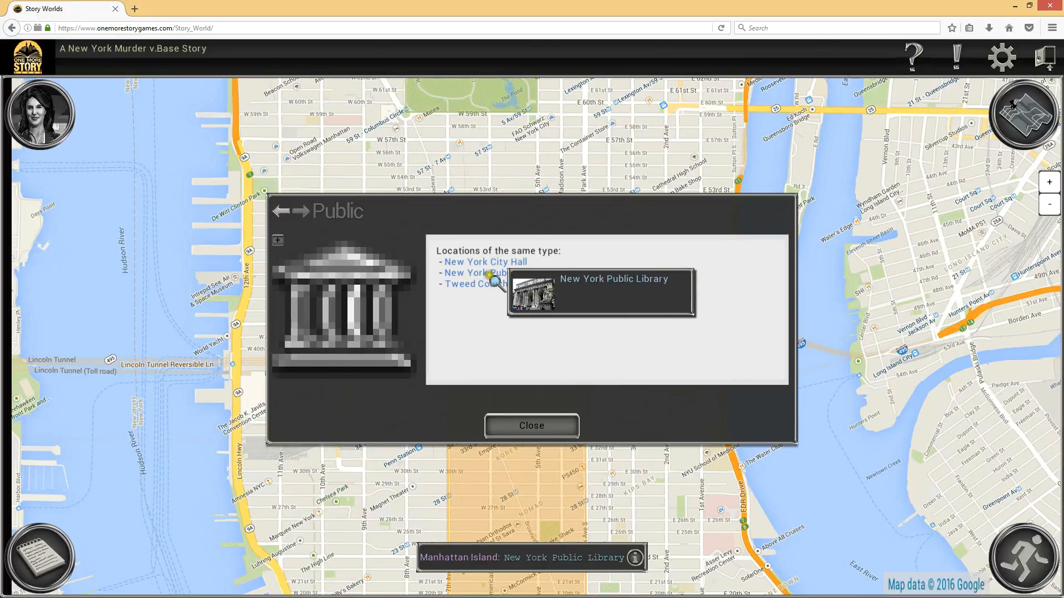
{"action": "mouse_move", "coordinate": [520, 285]}
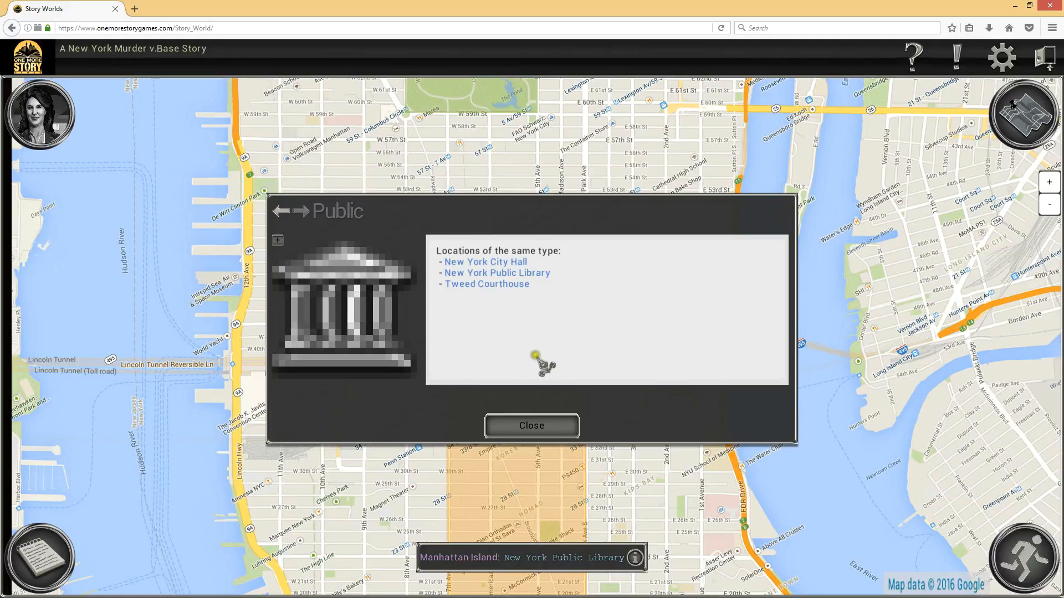
{"action": "left_click", "coordinate": [281, 211]}
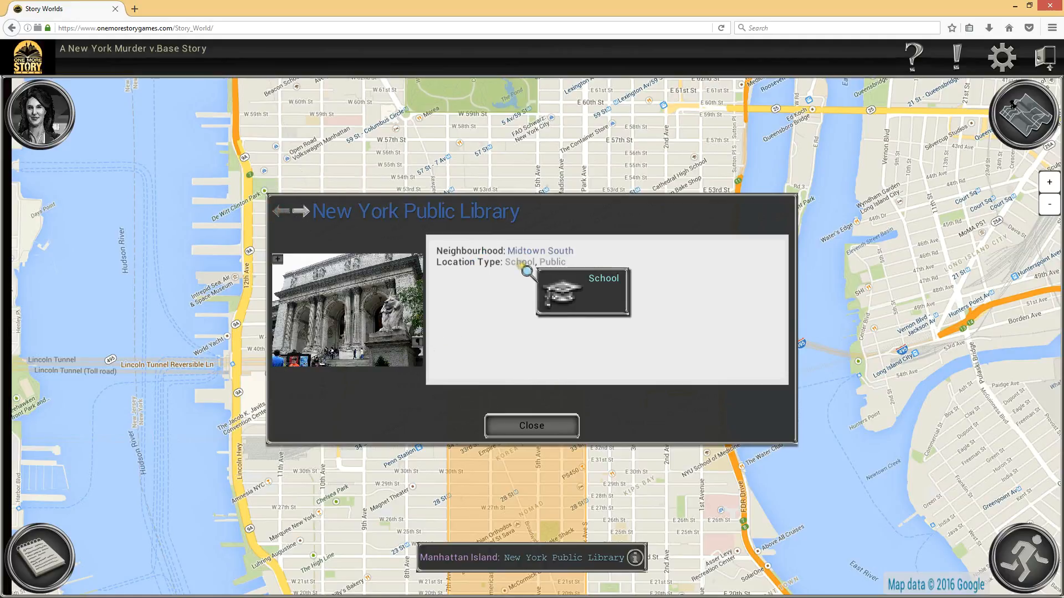
Check the library's School type and its Midtown South neighbourhood entry for linked locations, and close the details
{"action": "left_click", "coordinate": [521, 264]}
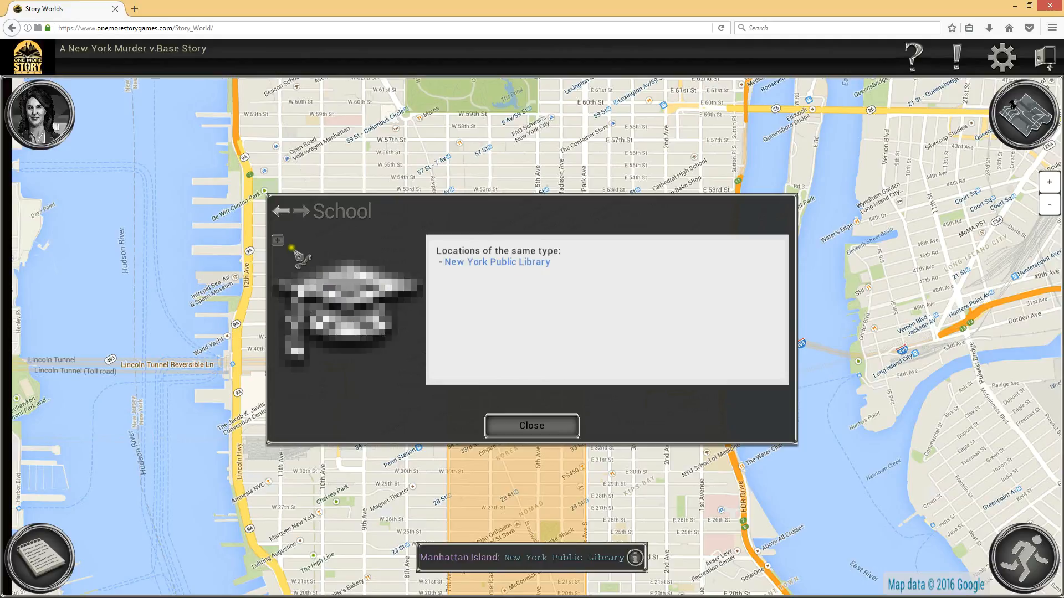
{"action": "left_click", "coordinate": [544, 262]}
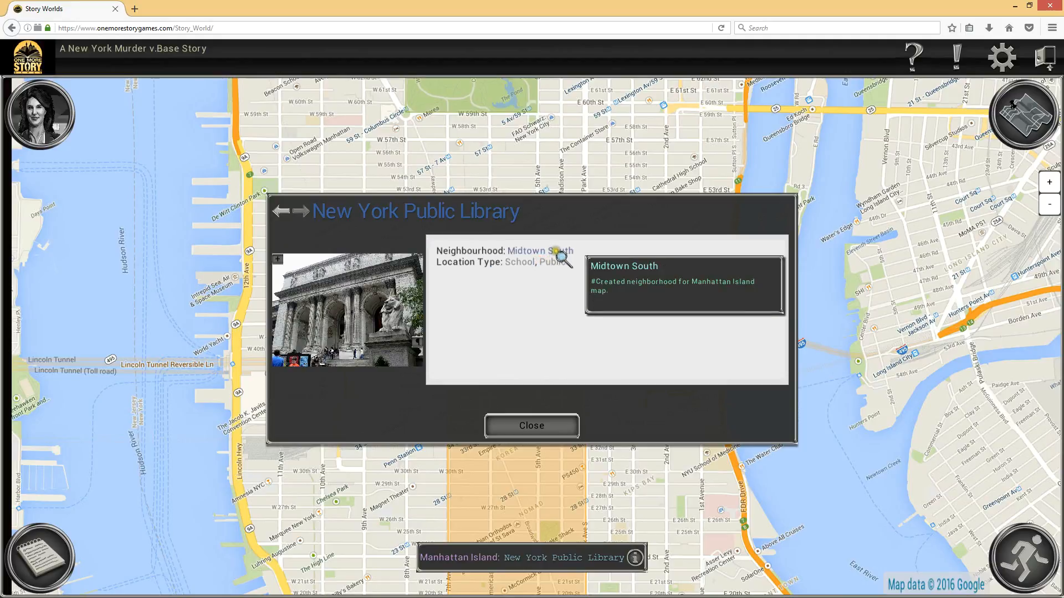
{"action": "left_click", "coordinate": [556, 252]}
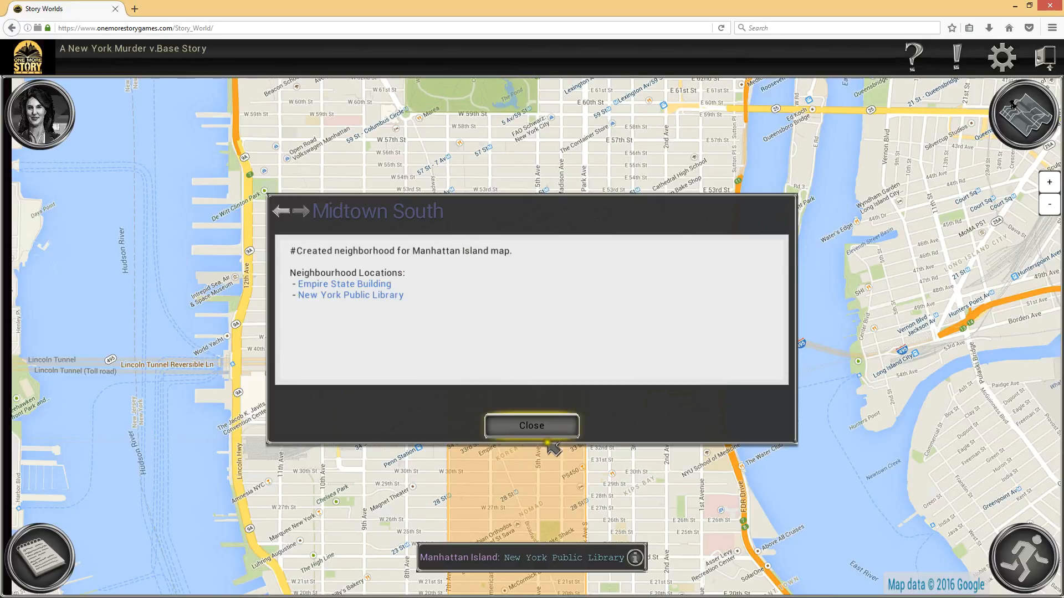
{"action": "left_click", "coordinate": [532, 426]}
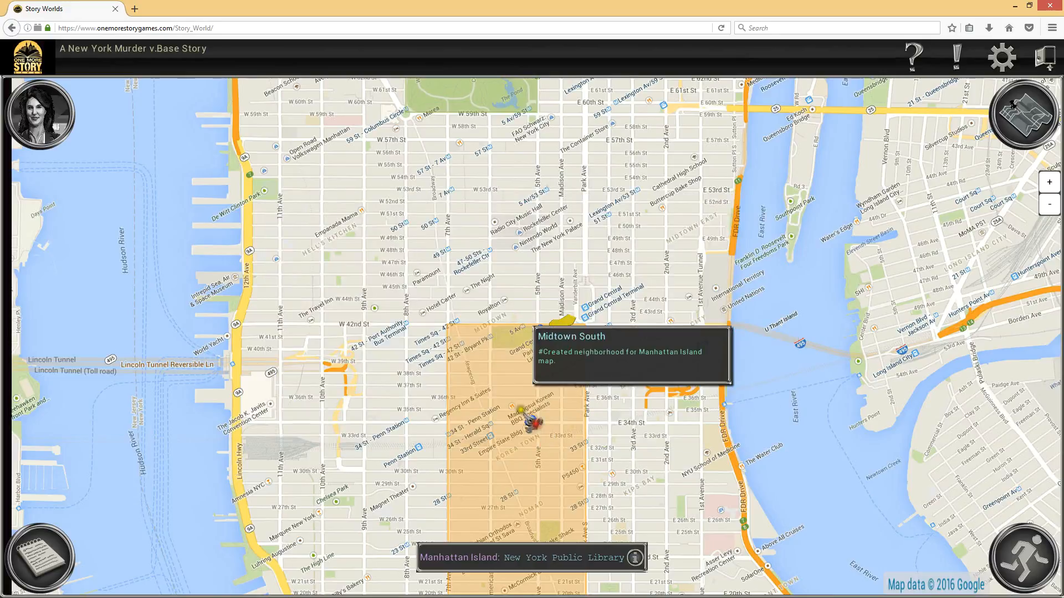
{"action": "left_click_drag", "start_coordinate": [452, 170], "coordinate": [513, 398]}
{"action": "left_click_drag", "start_coordinate": [724, 435], "coordinate": [714, 187]}
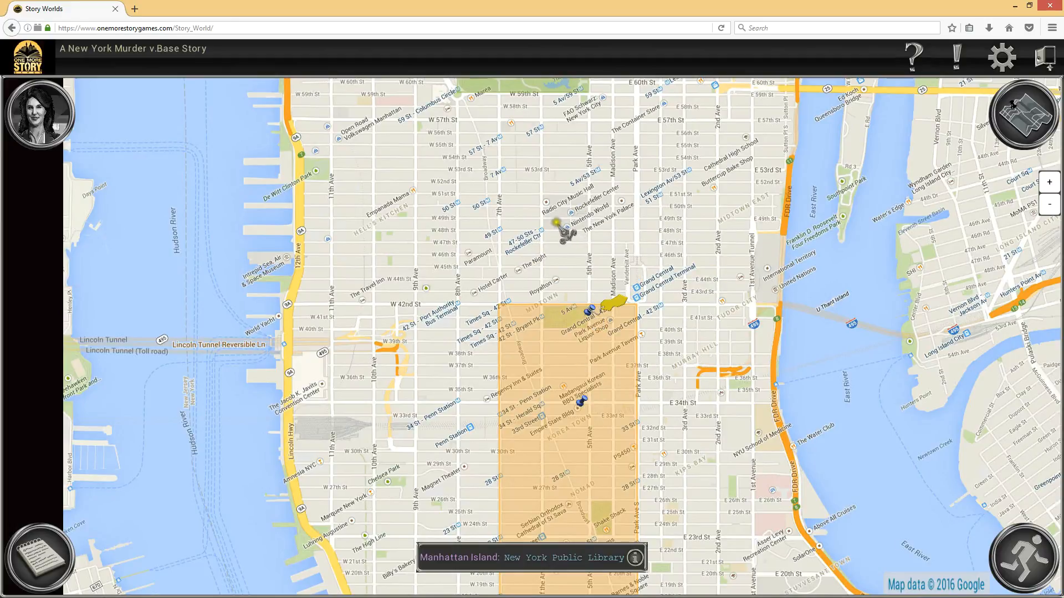
{"action": "mouse_move", "coordinate": [553, 176]}
{"action": "left_mouse_down"}
{"action": "mouse_move", "coordinate": [546, 314]}
{"action": "mouse_move", "coordinate": [556, 311]}
{"action": "left_mouse_up"}
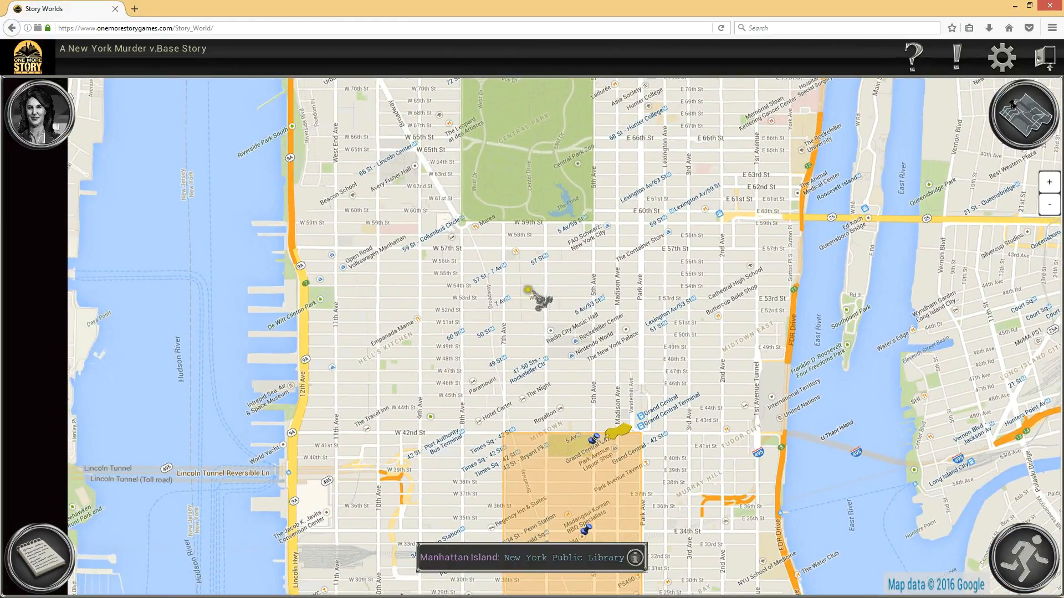